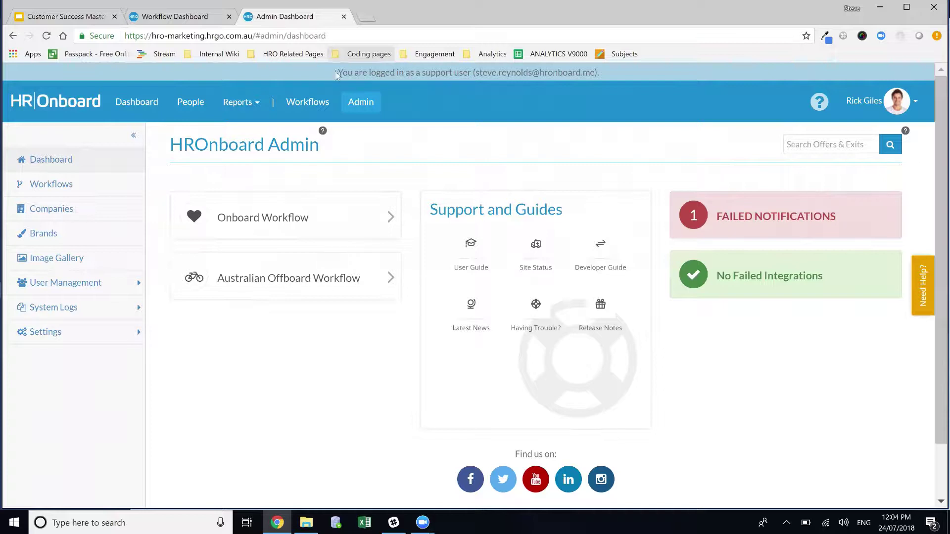
Step: Review the Administrator role's permissions, highlighting Notification Management, and briefly view the Onboard Workflow
left_click(91, 288)
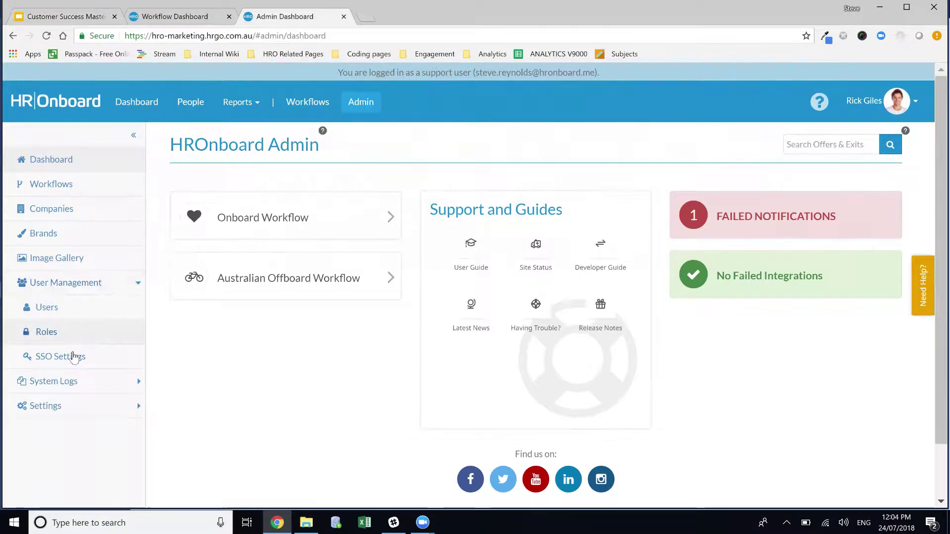
left_click(67, 338)
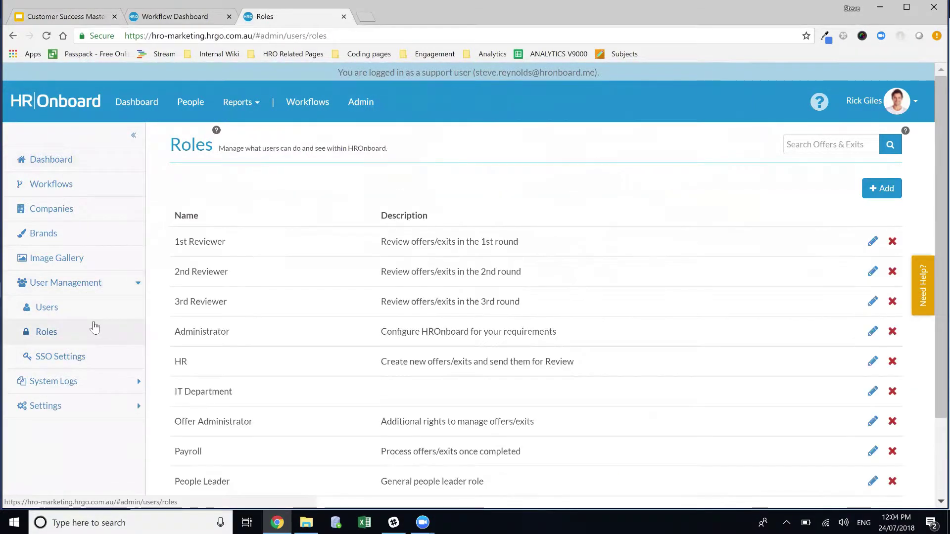
left_click(216, 350)
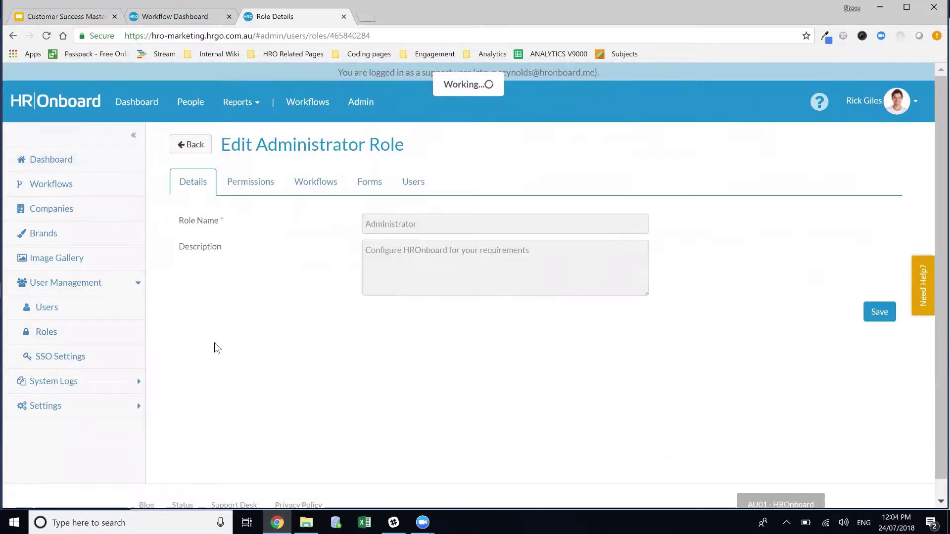
left_click(250, 184)
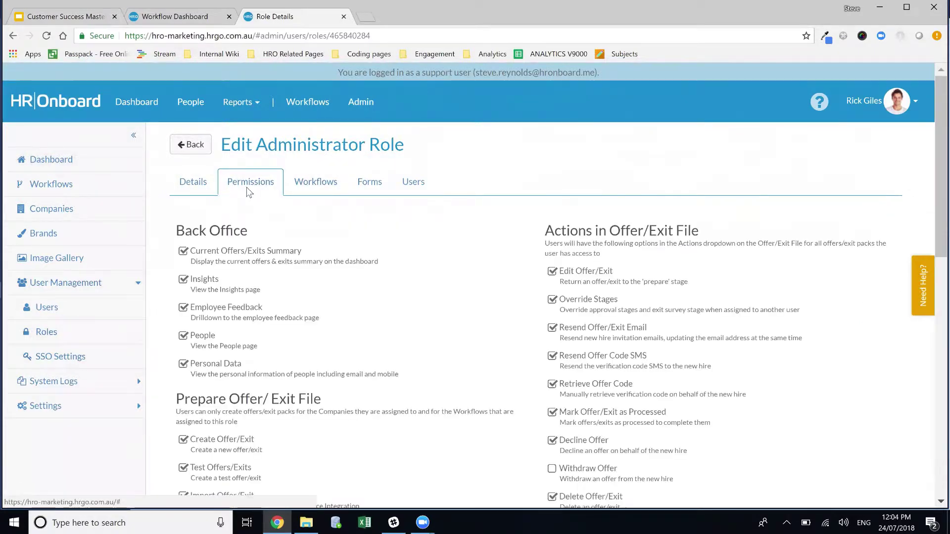
scroll(485, 233, "down", 3)
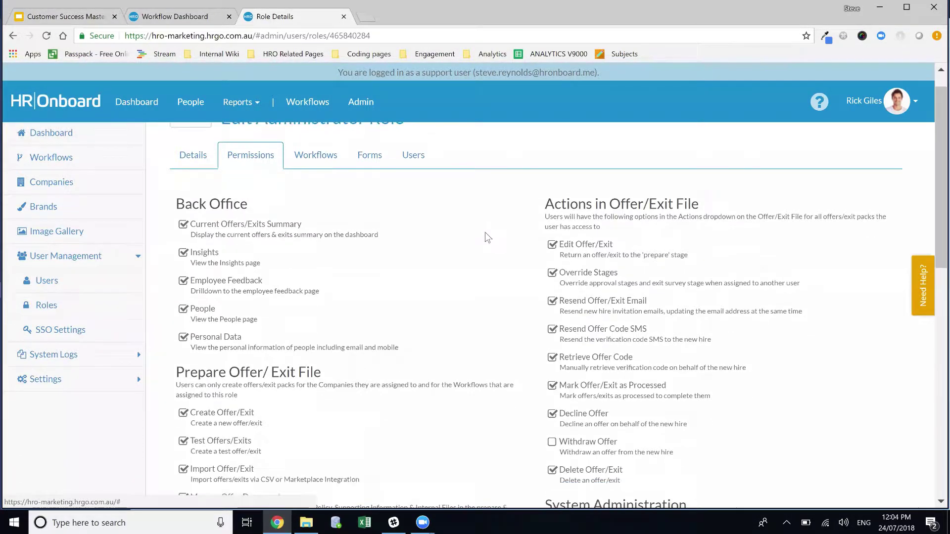
scroll(489, 238, "down", 9)
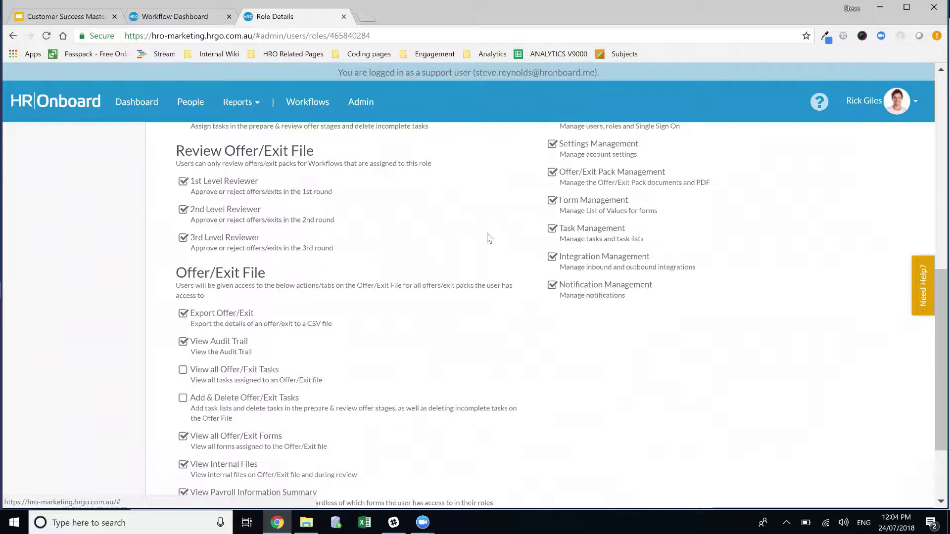
scroll(631, 450, "up", 2)
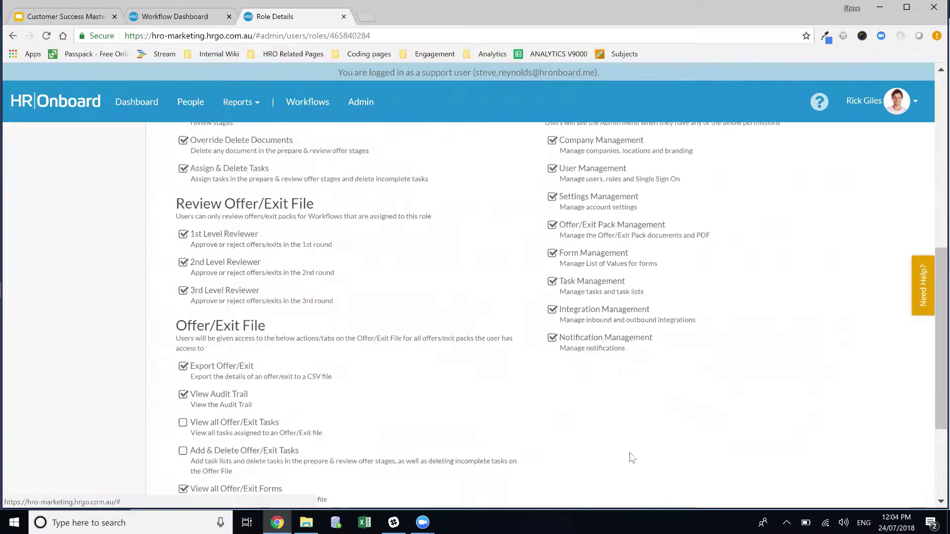
left_click_drag(658, 408, 565, 409)
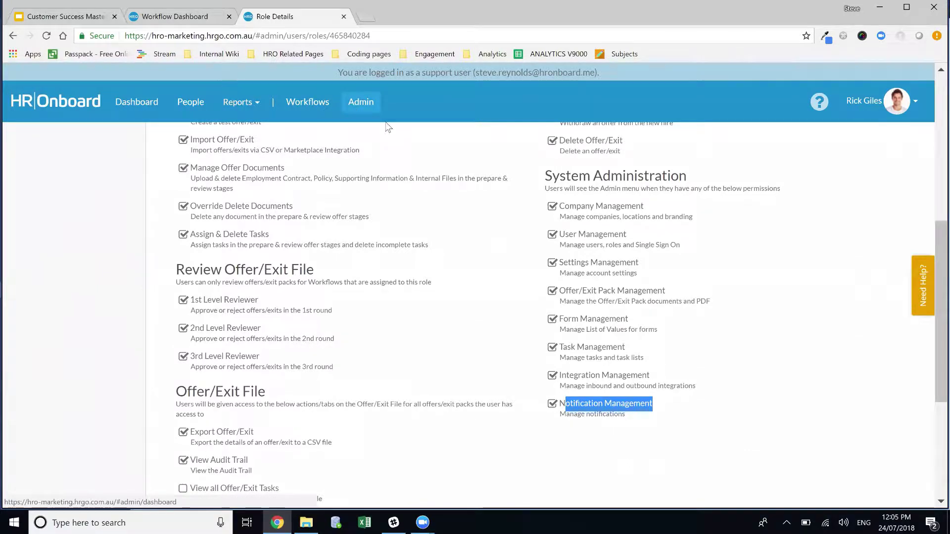
left_click(358, 109)
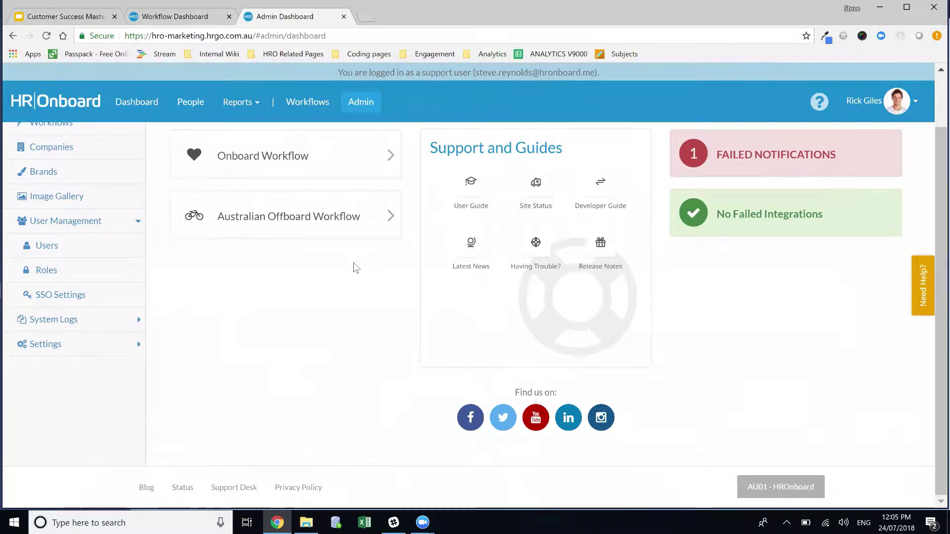
scroll(354, 267, "up", 1)
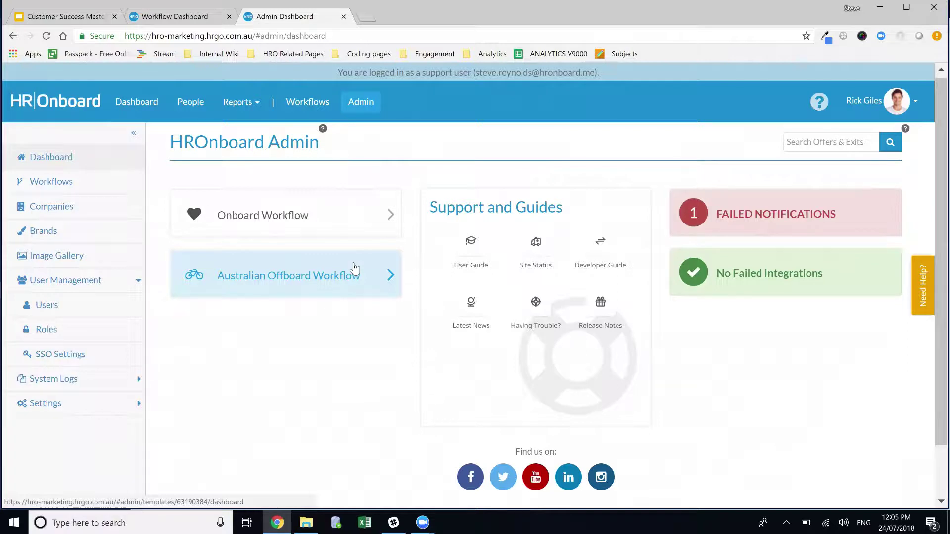
left_click(310, 228)
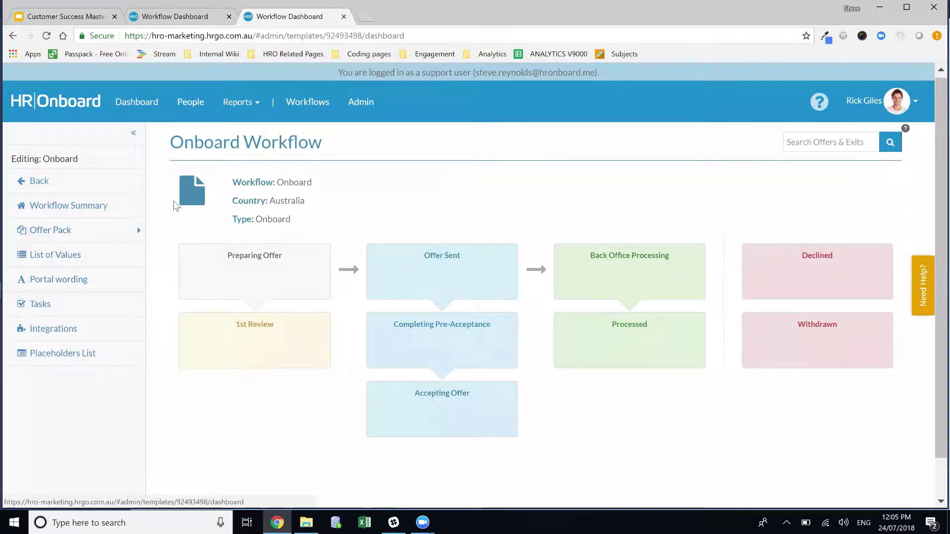
left_click(358, 103)
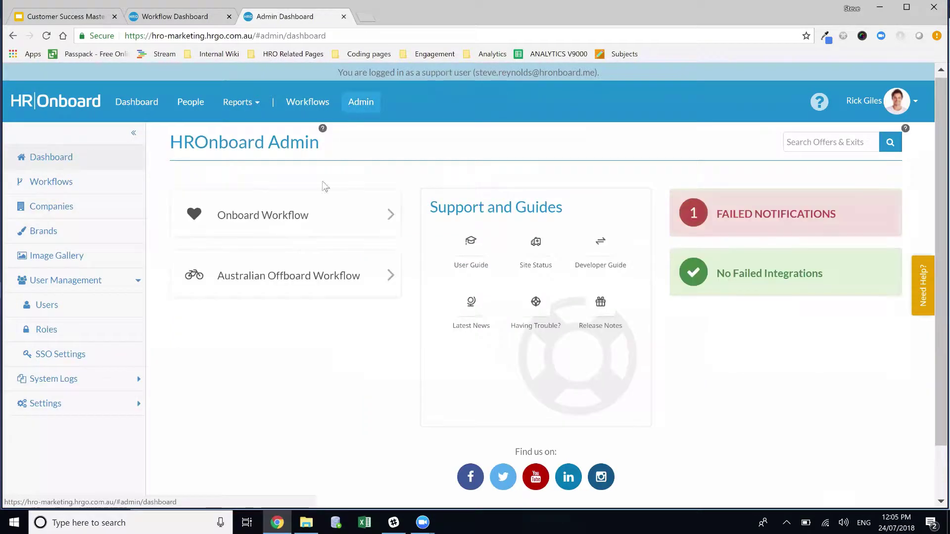
Step: Save the Administrator role's three ticked users on its Users tab
left_click(66, 331)
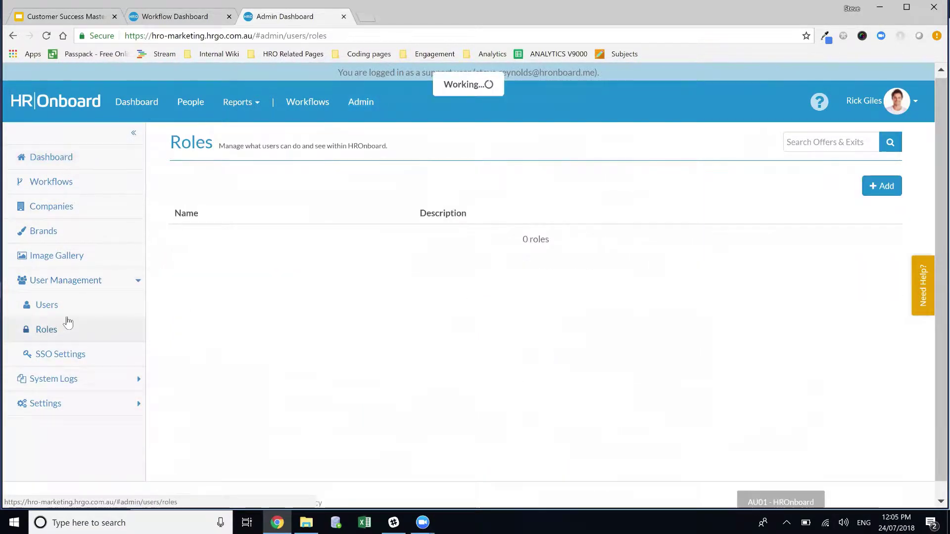
left_click(217, 327)
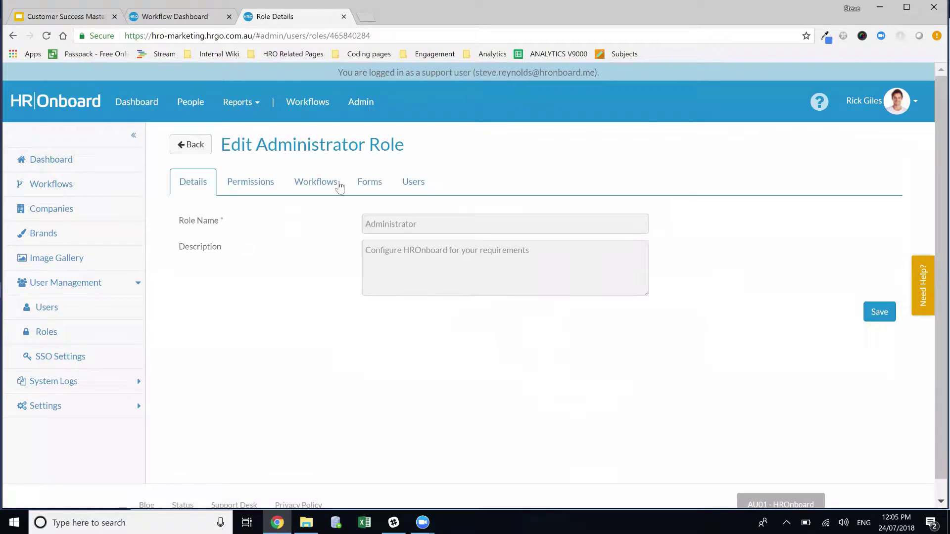
left_click(421, 186)
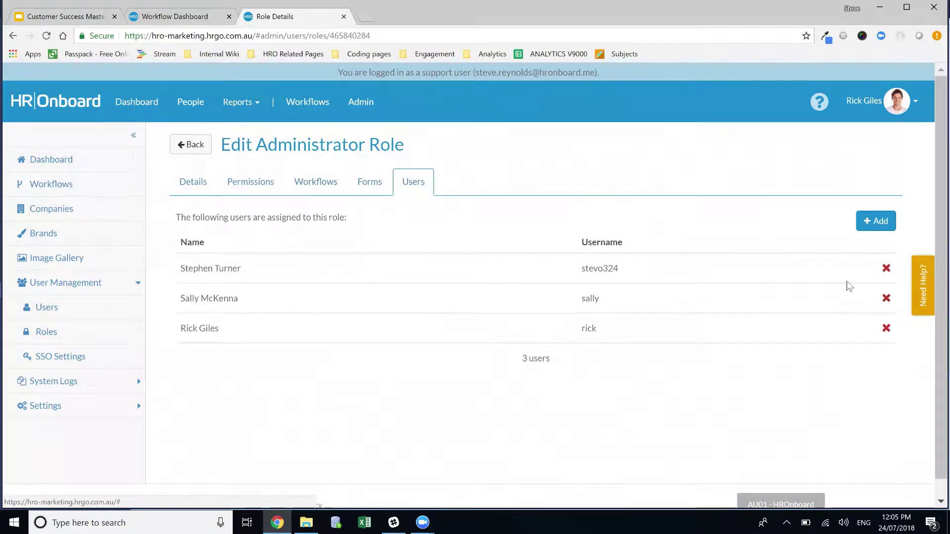
left_click(875, 221)
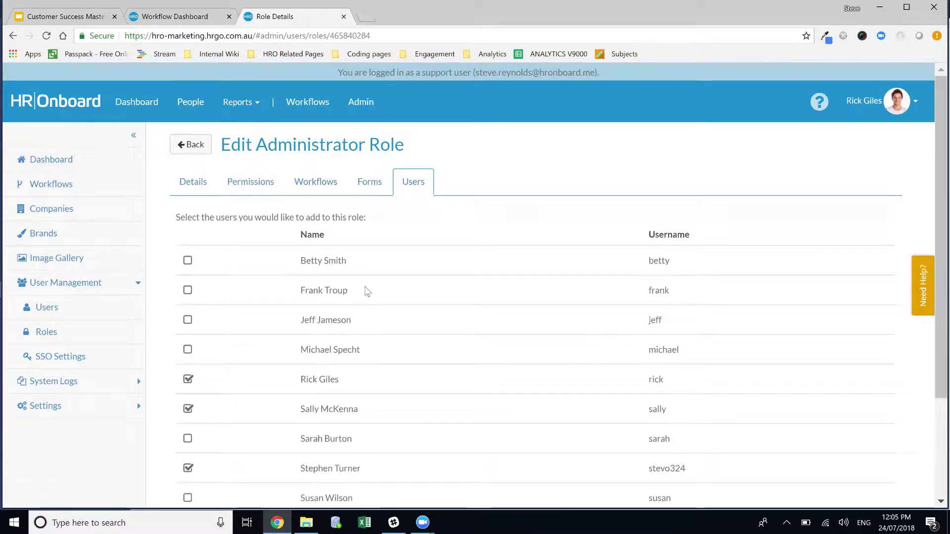
scroll(362, 318, "down", 3)
scroll(757, 435, "up", 3)
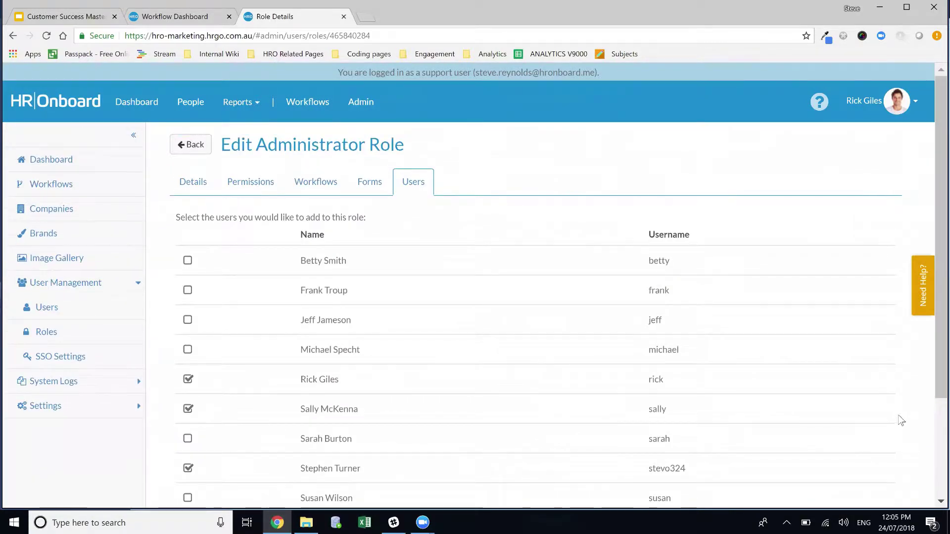
scroll(891, 420, "down", 3)
left_click(880, 418)
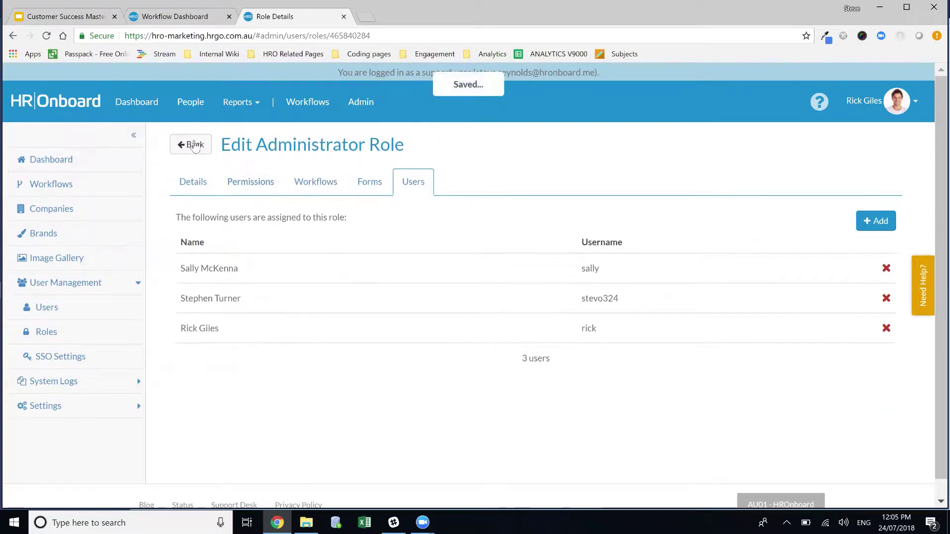
Step: Recheck the Administrator role's permissions, then return to the Australian Offboard Workflow dashboard
left_click(180, 144)
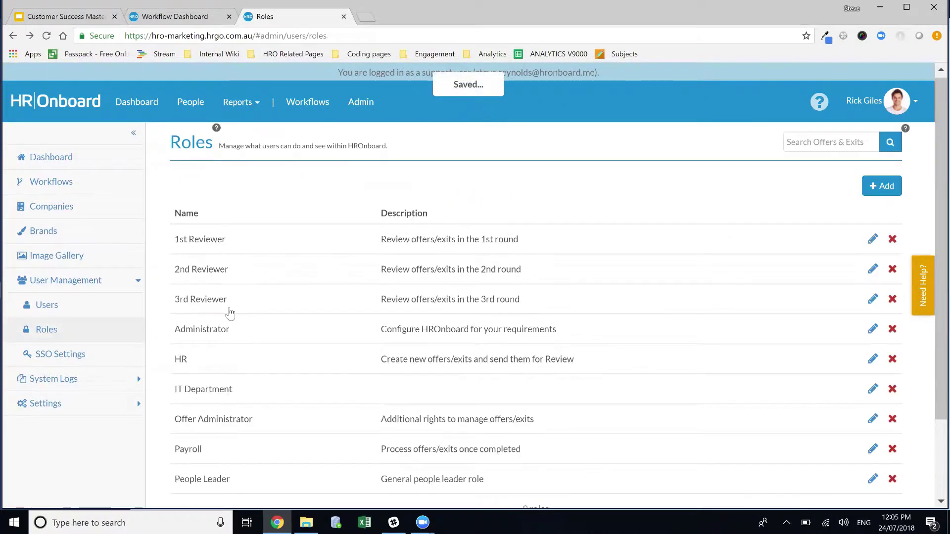
left_click(238, 335)
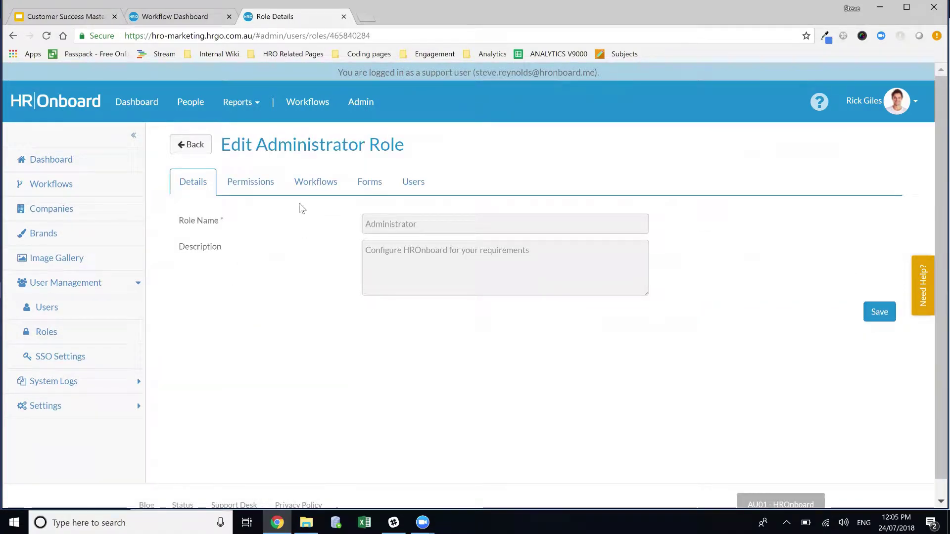
left_click(251, 183)
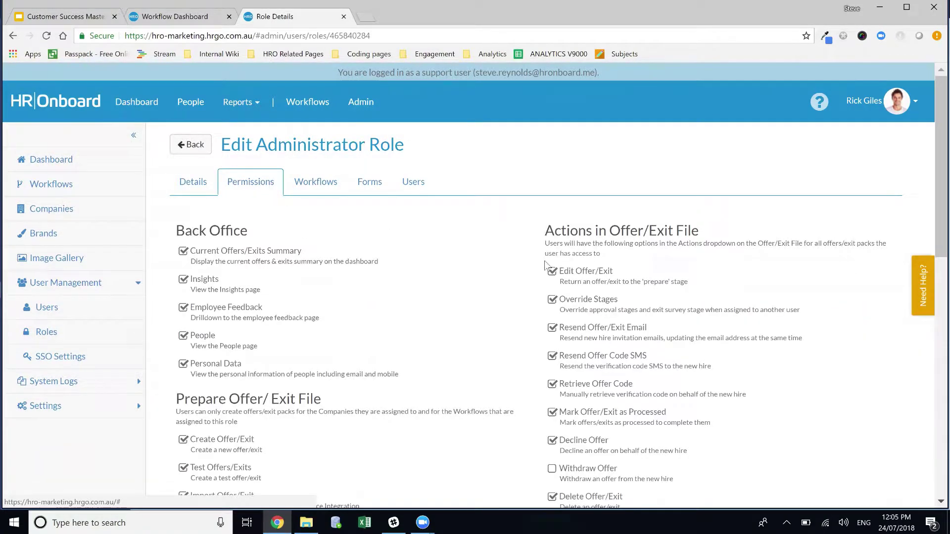
scroll(887, 396, "down", 3)
scroll(887, 396, "down", 10)
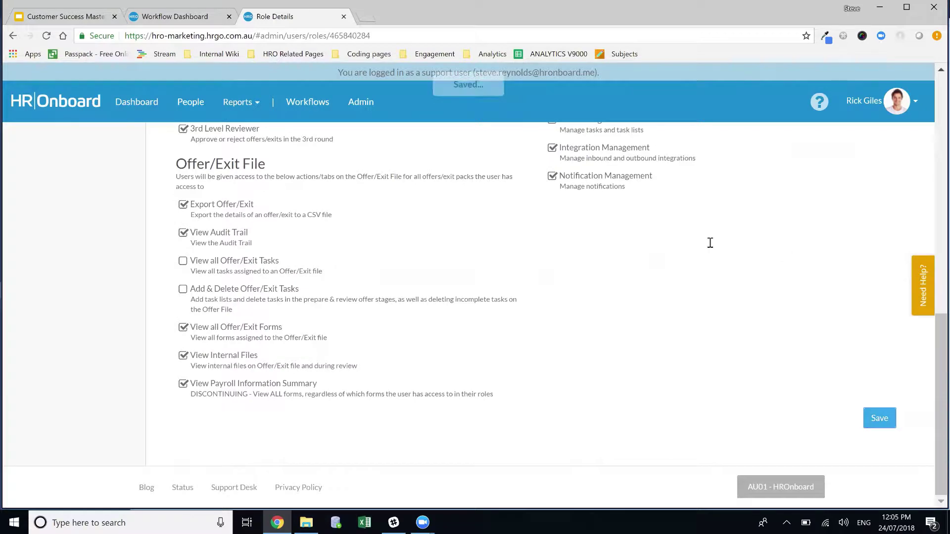
scroll(347, 177, "up", 13)
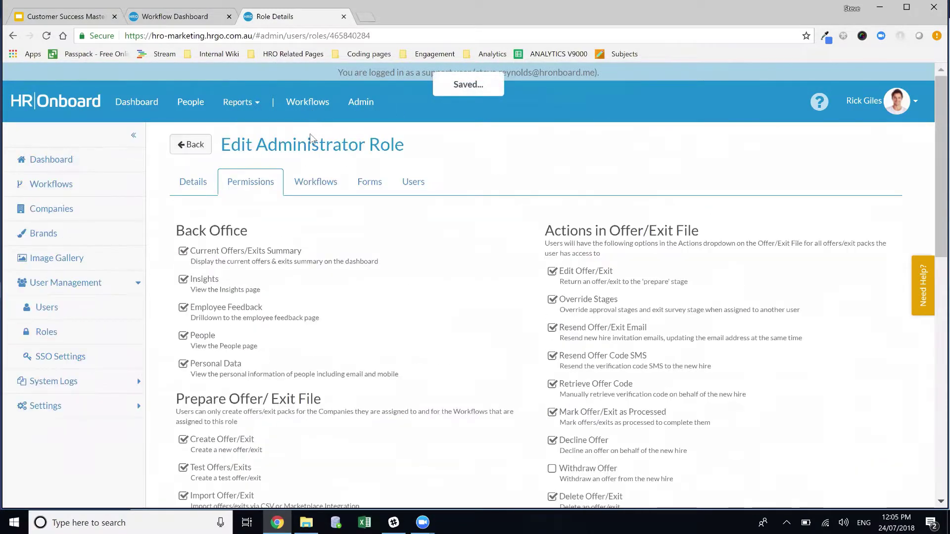
key("alt+Left")
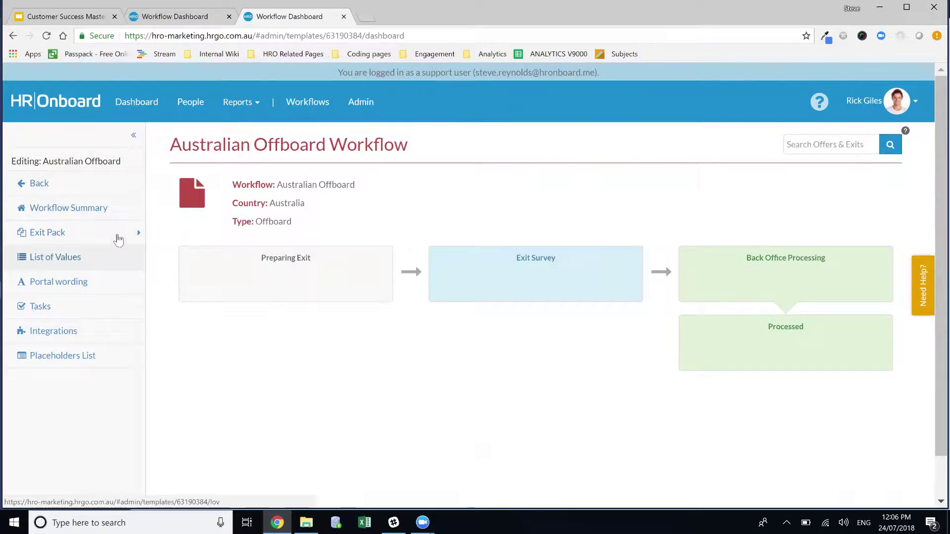
Step: Switch back to the support account session and reload the admin dashboard
left_click(48, 186)
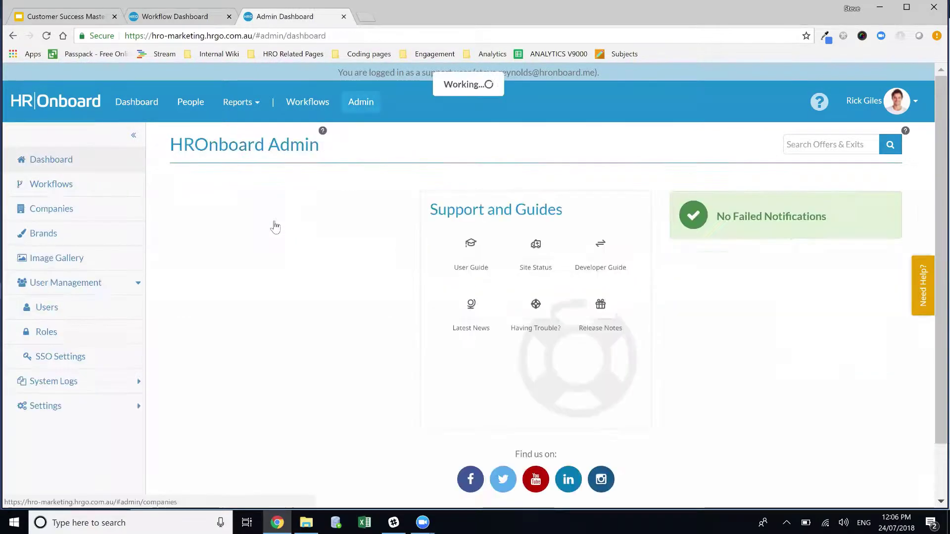
left_click(285, 222)
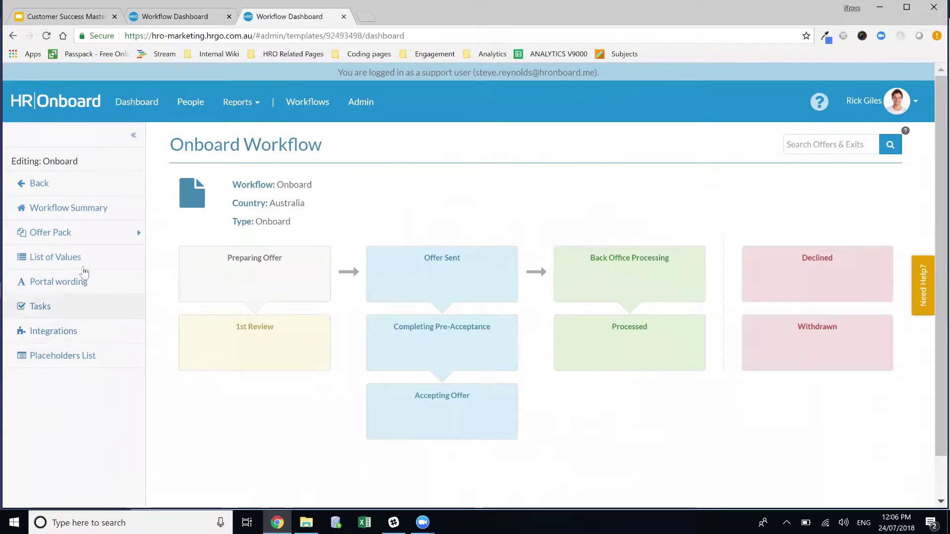
left_click(79, 185)
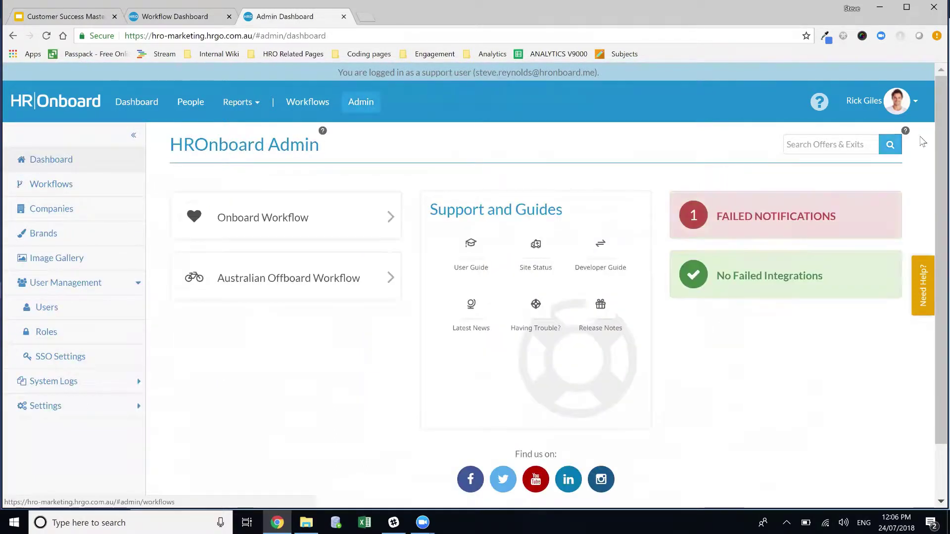
left_click(861, 101)
left_click(360, 102)
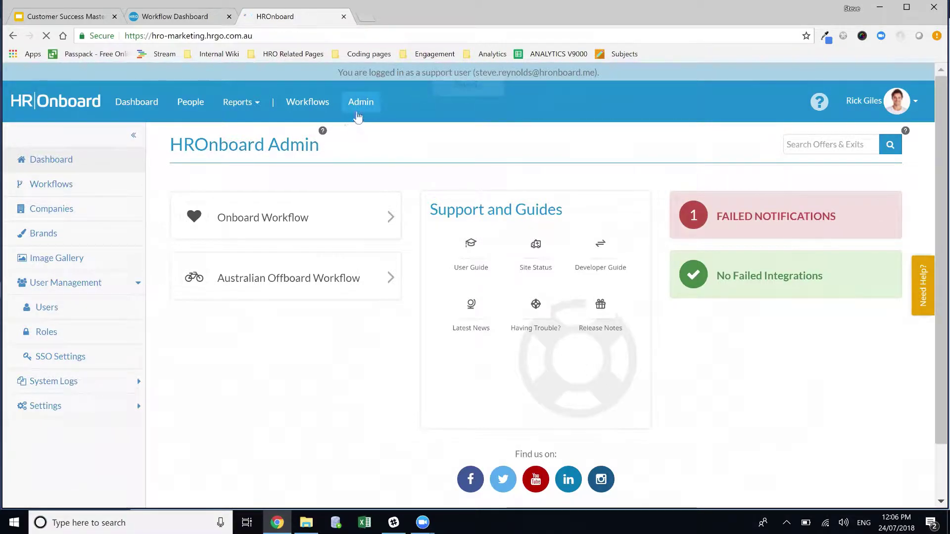
left_click(360, 101)
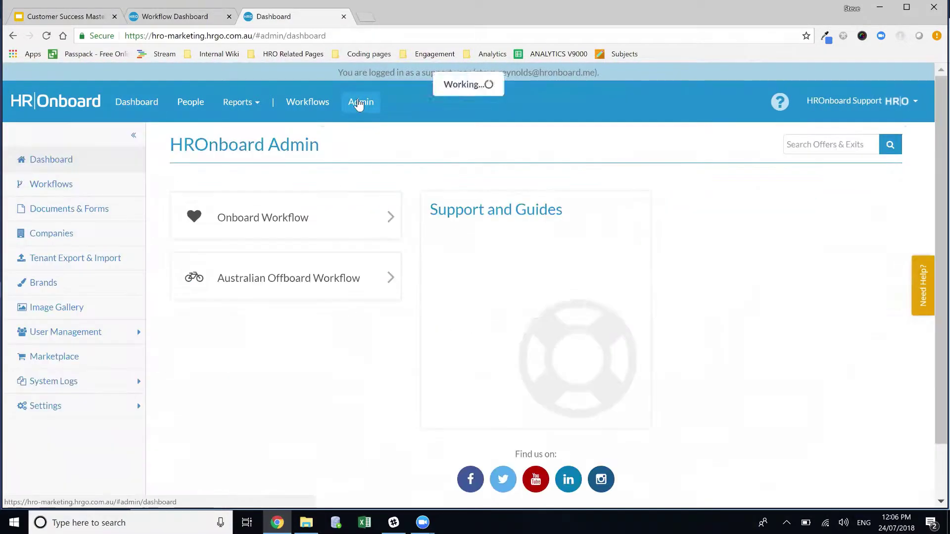
Step: Bring up the Onboard Workflow's Notifications list, which includes IT Provisioning
left_click(269, 222)
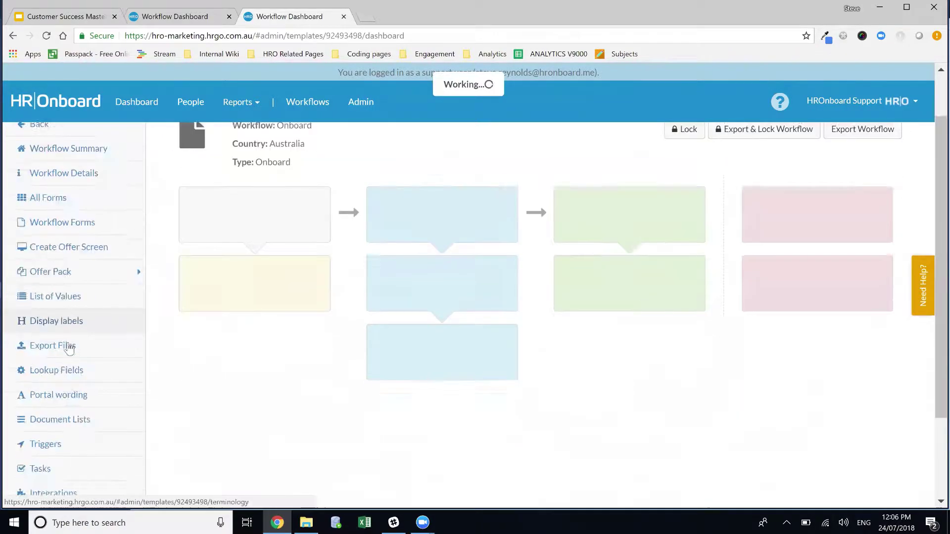
scroll(65, 409, "down", 2)
left_click(64, 409)
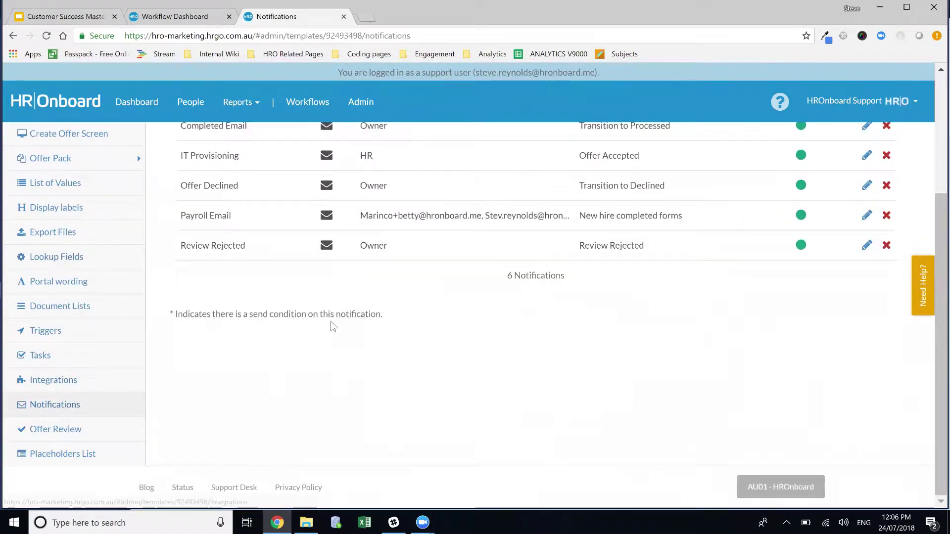
scroll(348, 343, "up", 3)
scroll(349, 343, "up", 1)
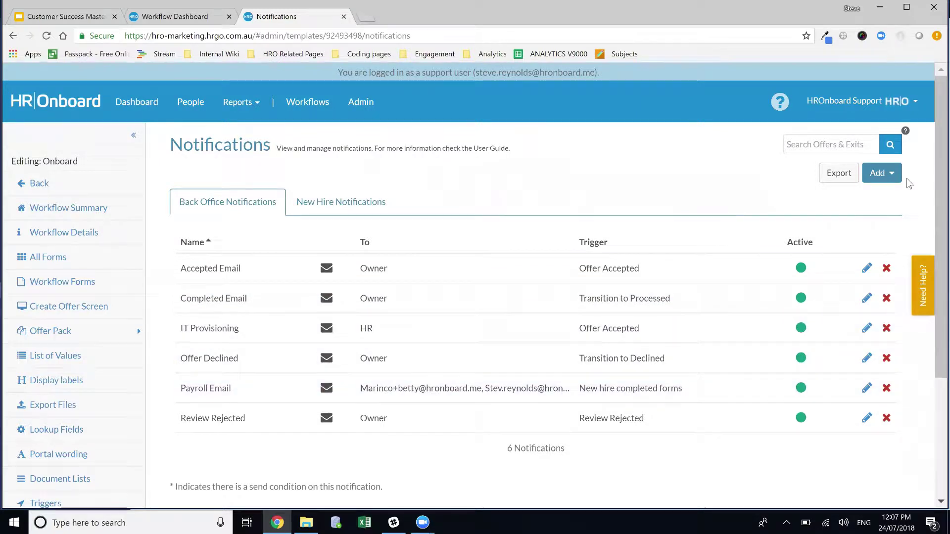
Step: Add a new Back Office Email notification from the Notifications page
left_click(884, 180)
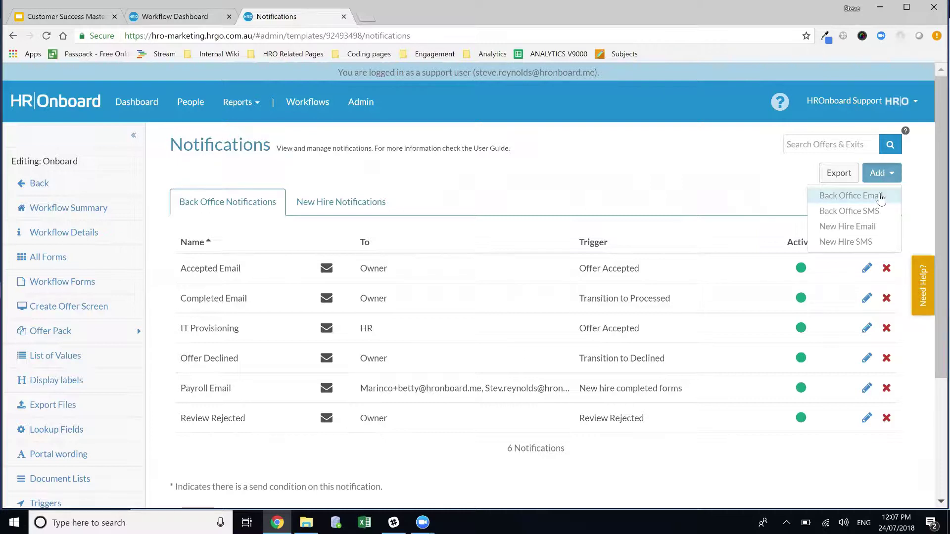
left_click(883, 195)
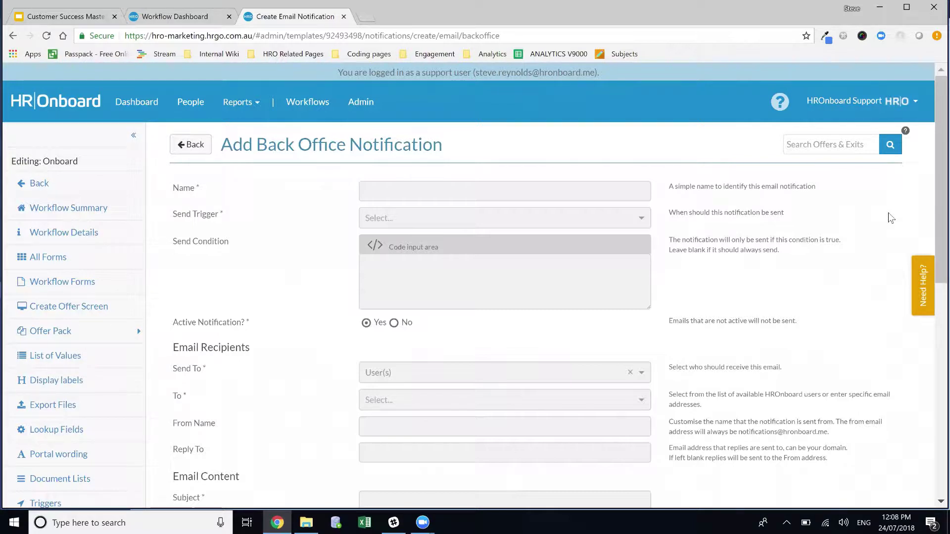
Step: Enter 'Uniform Provisioning' as the new notification's name
left_click(424, 197)
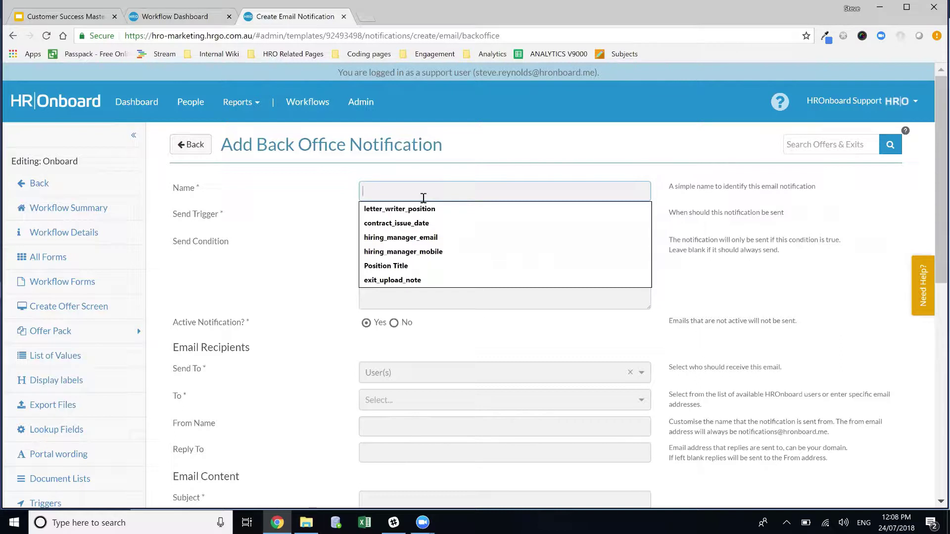
type("Uniform")
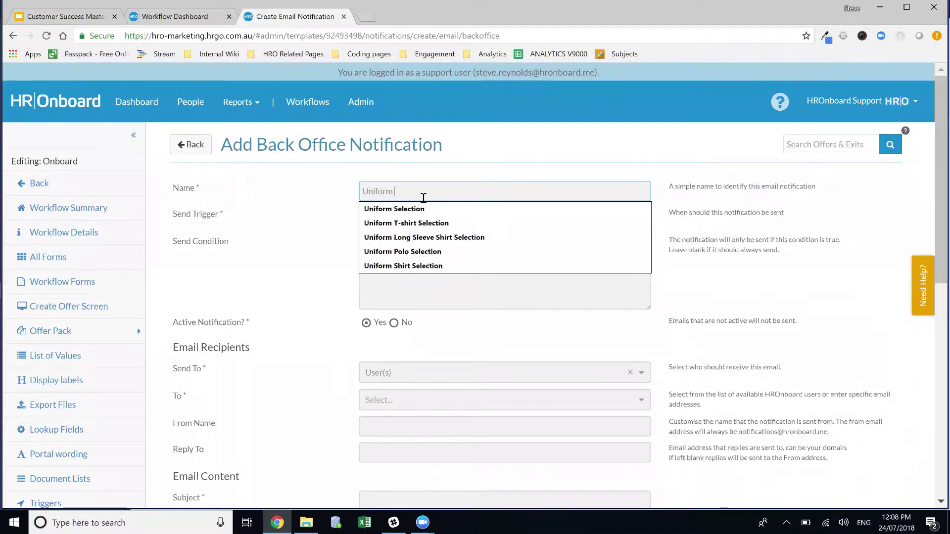
type(" Provisioning")
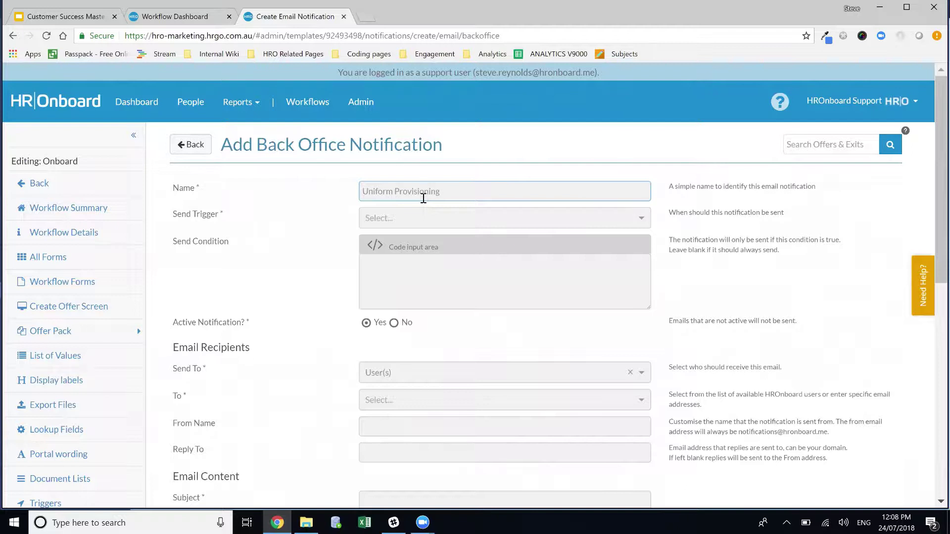
left_click(441, 215)
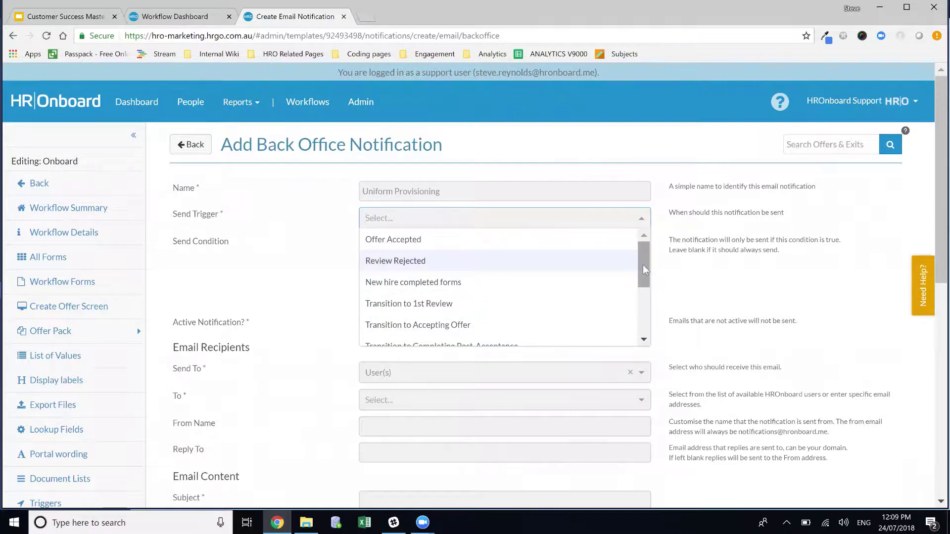
Step: Choose Offer Accepted as the notification's send trigger
left_click_drag(643, 265, 645, 268)
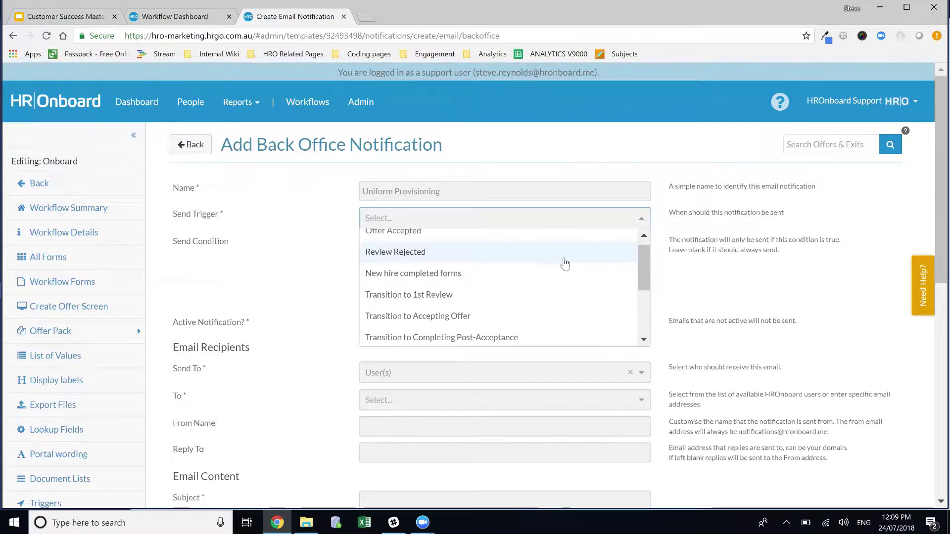
scroll(574, 264, "down", 2)
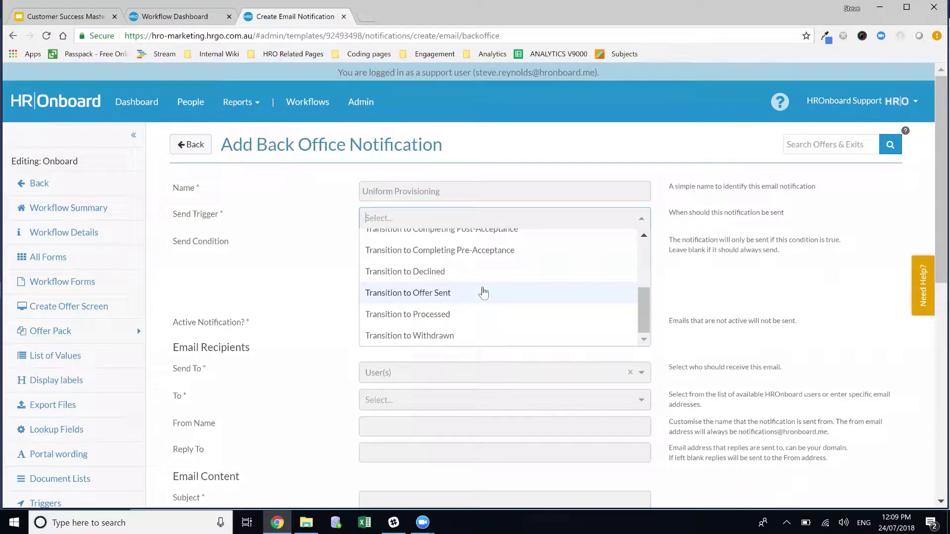
scroll(482, 292, "up", 5)
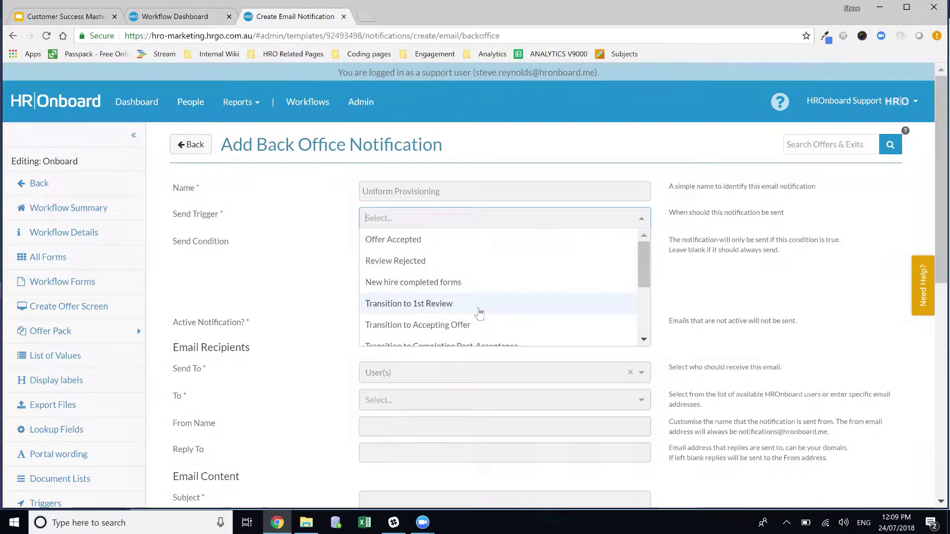
left_click(423, 245)
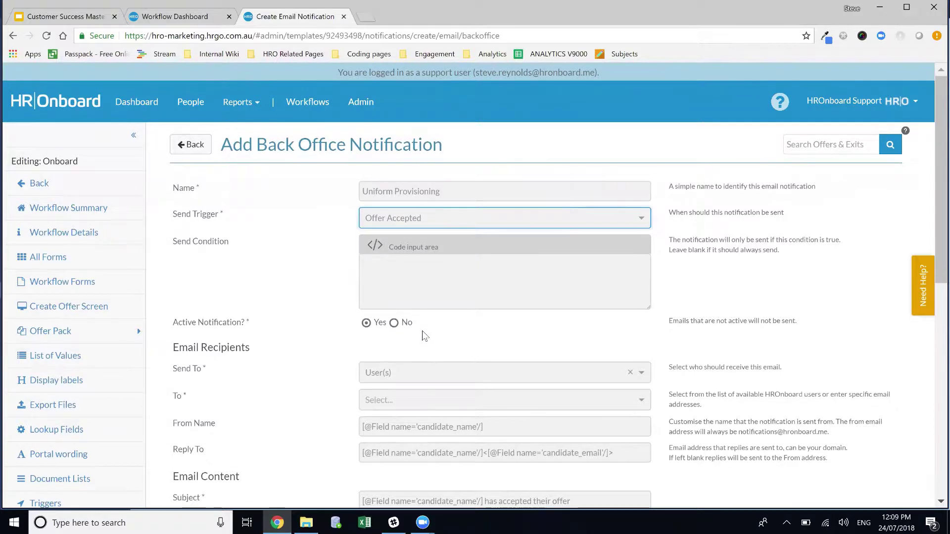
scroll(416, 329, "down", 1)
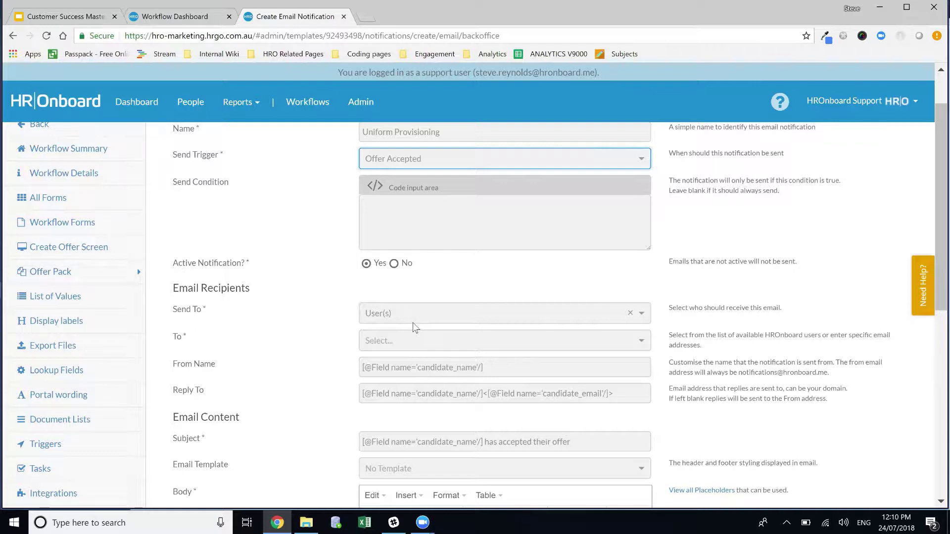
Step: Show the Help Center's Notification Recipients article under Notification Management
left_click(928, 282)
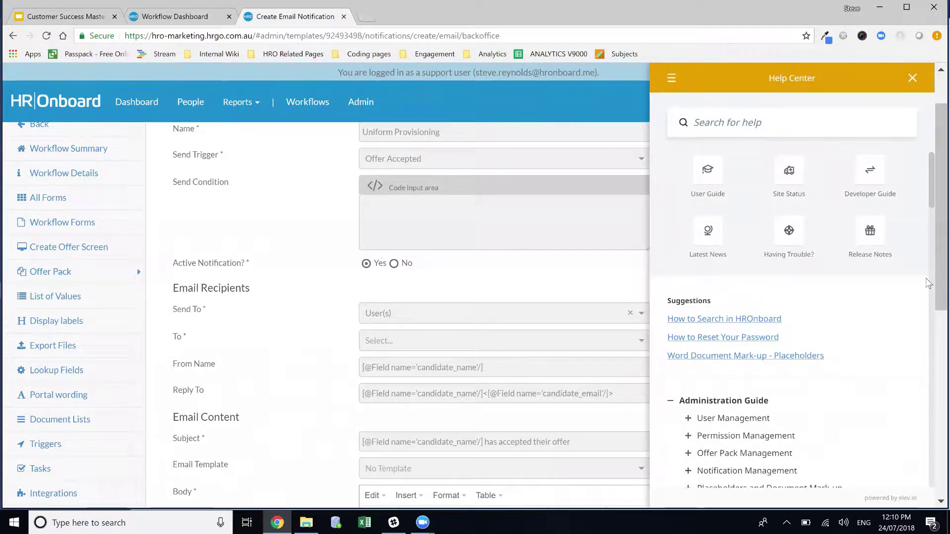
scroll(811, 349, "down", 2)
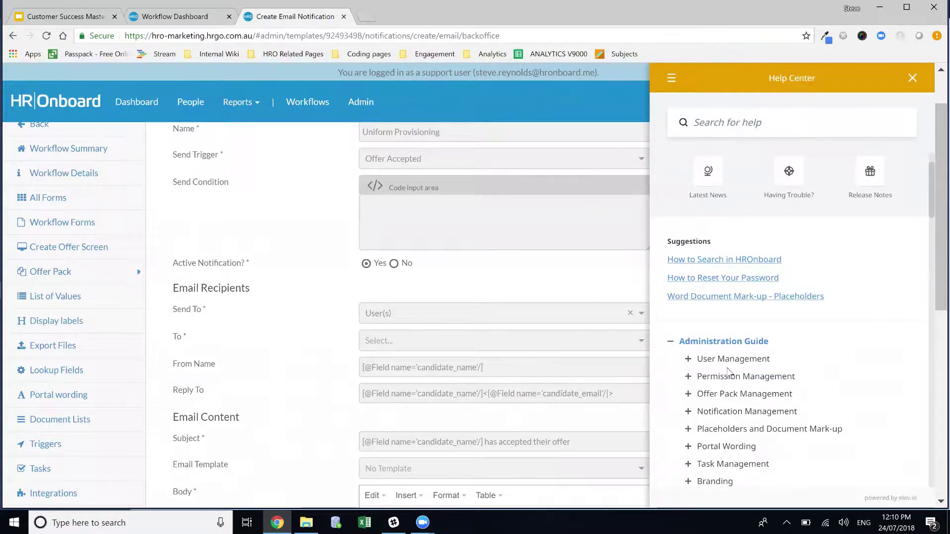
left_click(690, 415)
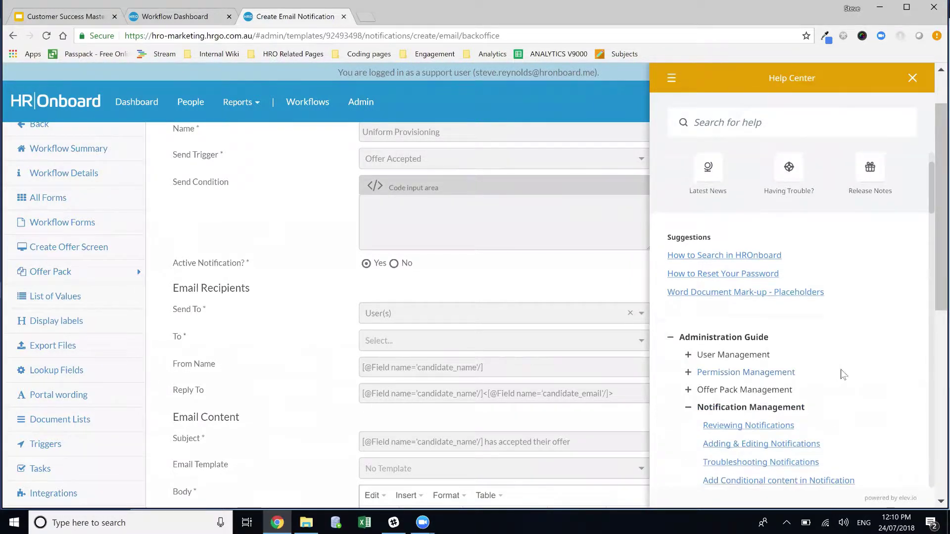
scroll(844, 374, "down", 1)
scroll(801, 396, "down", 1)
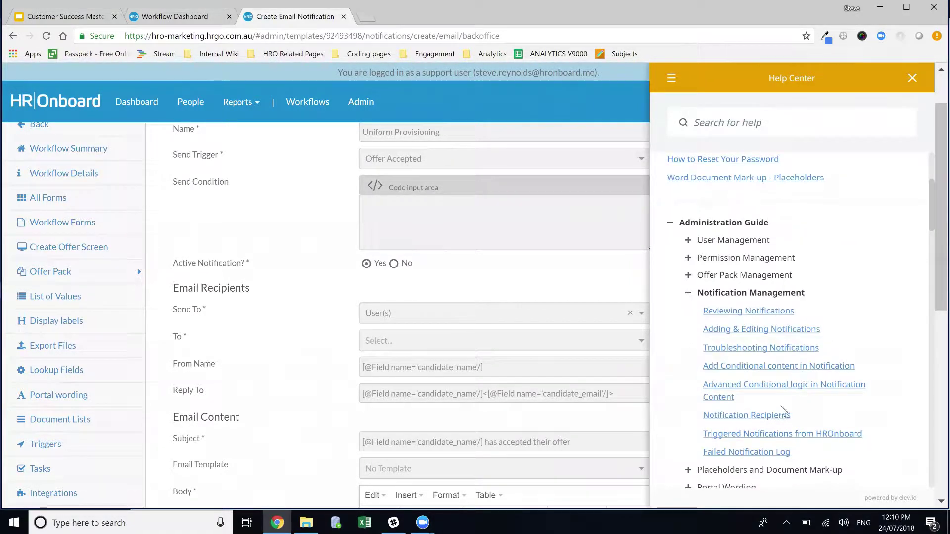
left_click(757, 416)
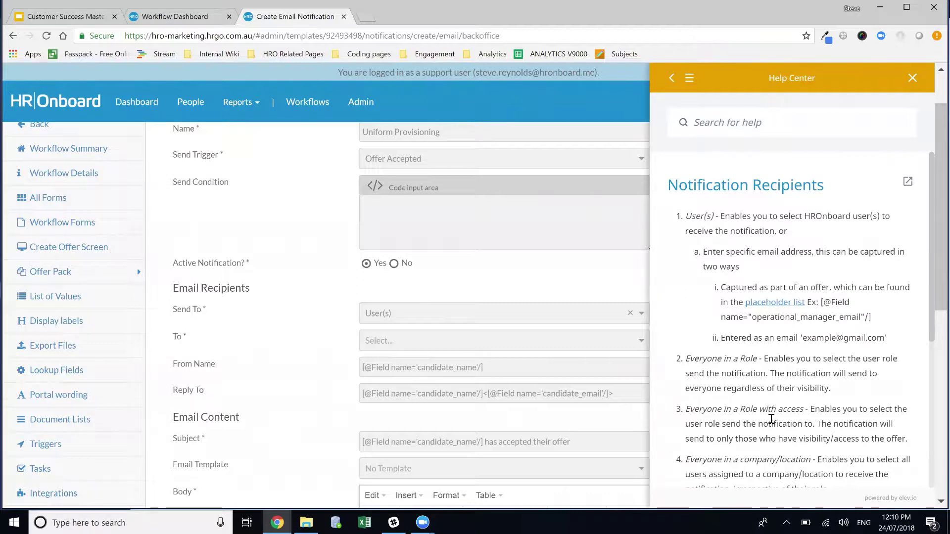
Step: Make the uniform department e-mail the only To recipient, removing a wrongly added person's address
left_click(412, 346)
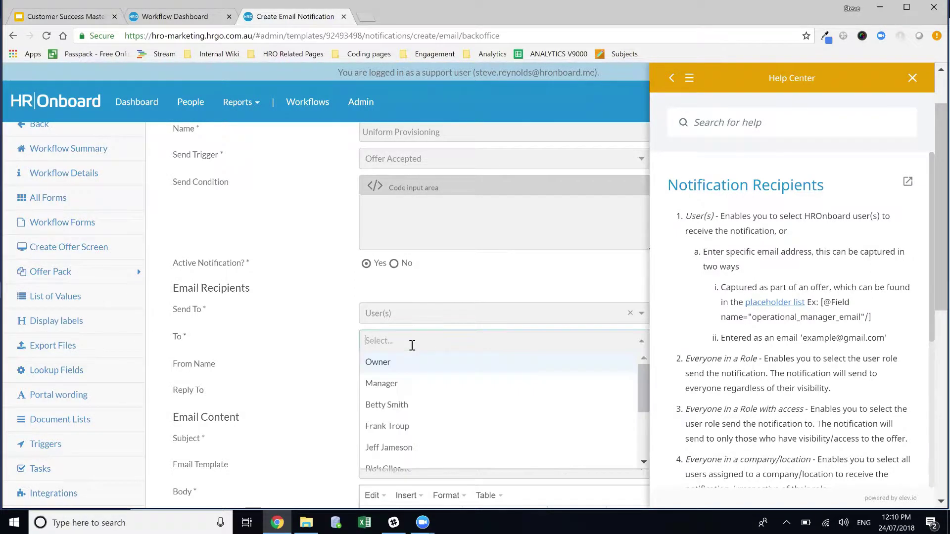
scroll(443, 414, "down", 3)
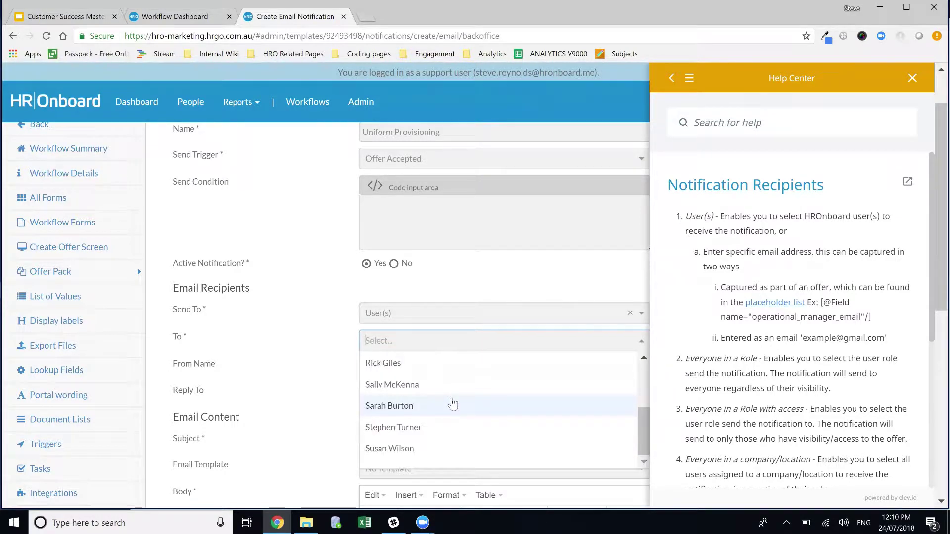
scroll(455, 413, "up", 3)
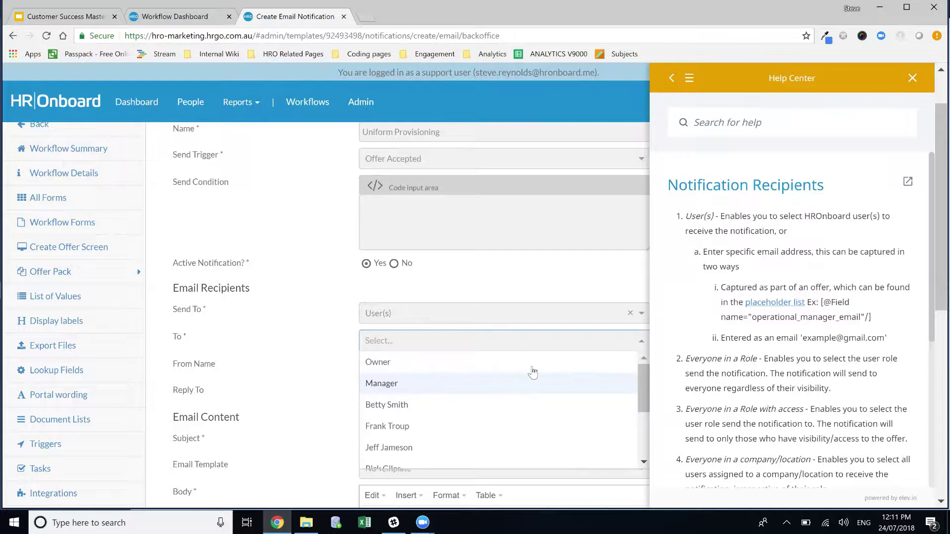
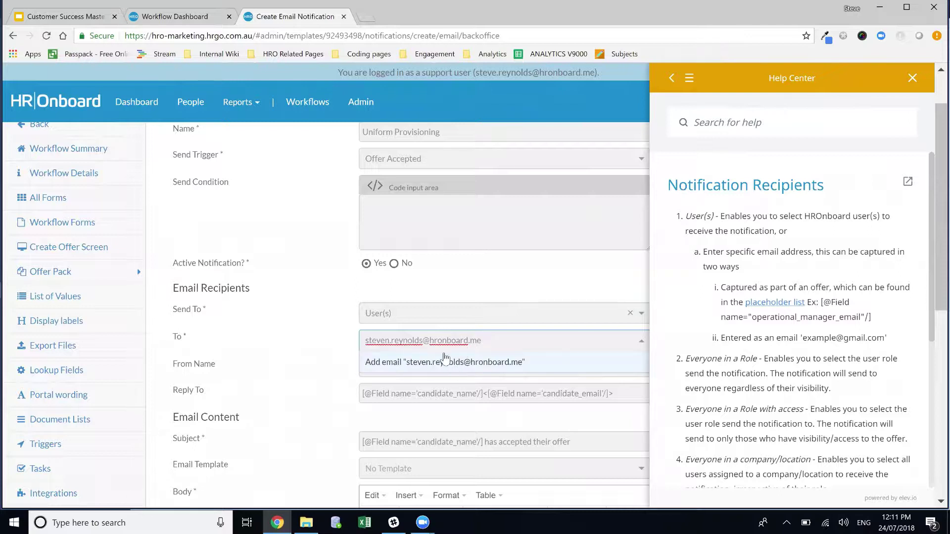
left_click(450, 361)
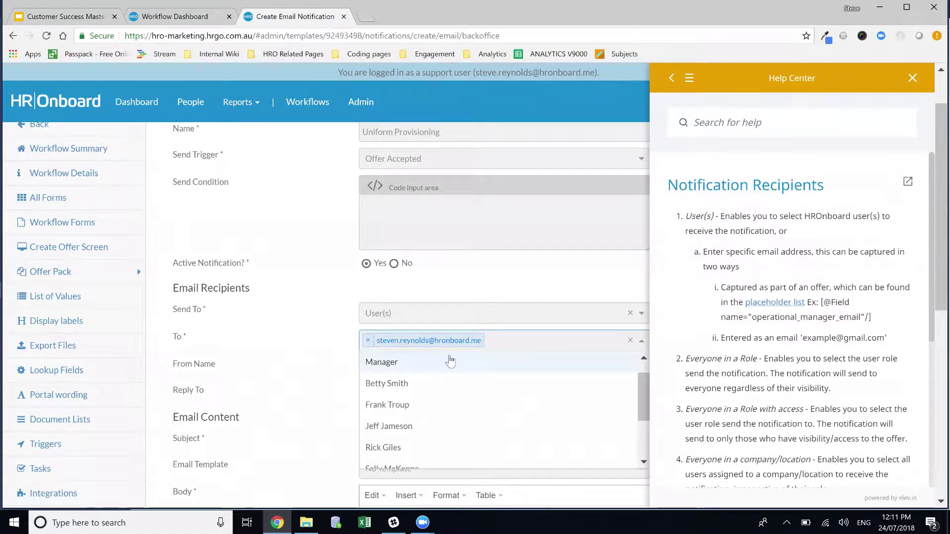
left_click(368, 340)
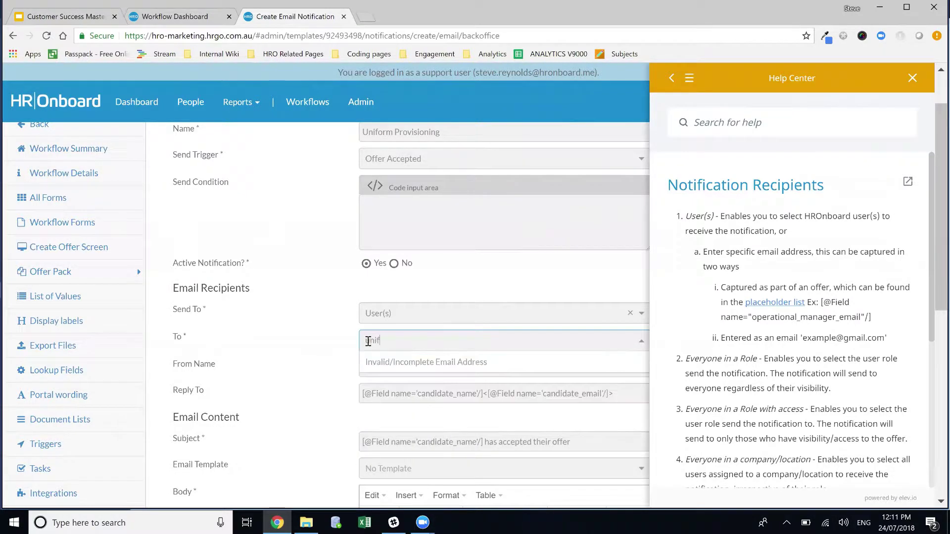
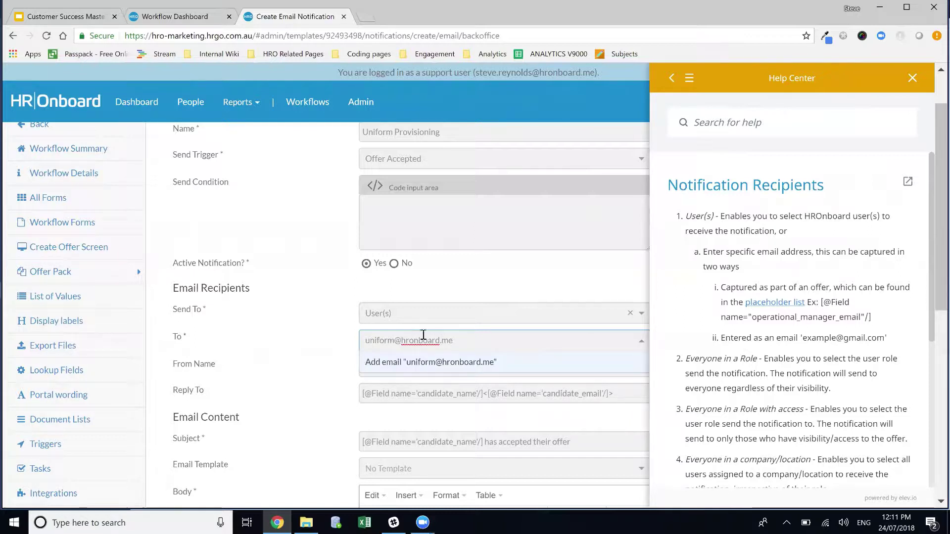
left_click(429, 365)
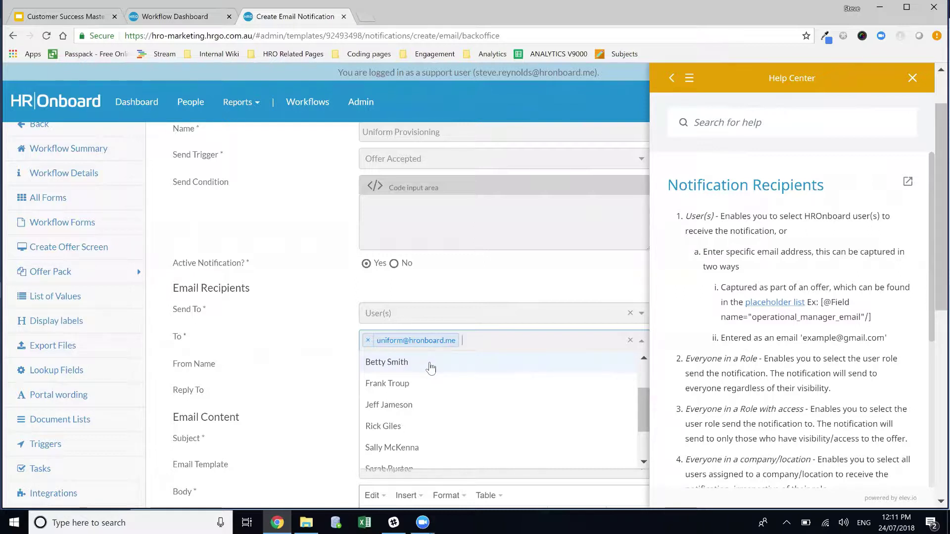
left_click(282, 338)
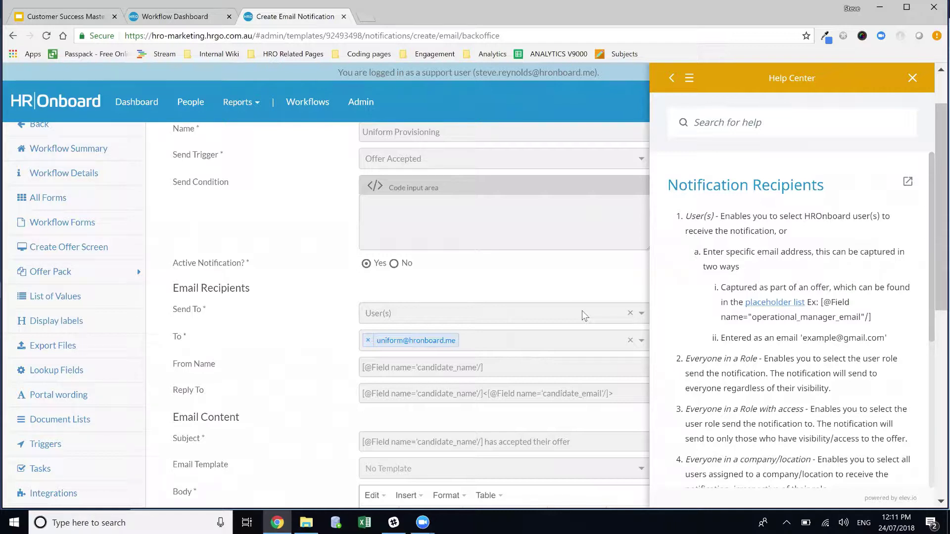
Step: Send the notification to Everyone in a Role with access, with HR as the role
left_click(494, 314)
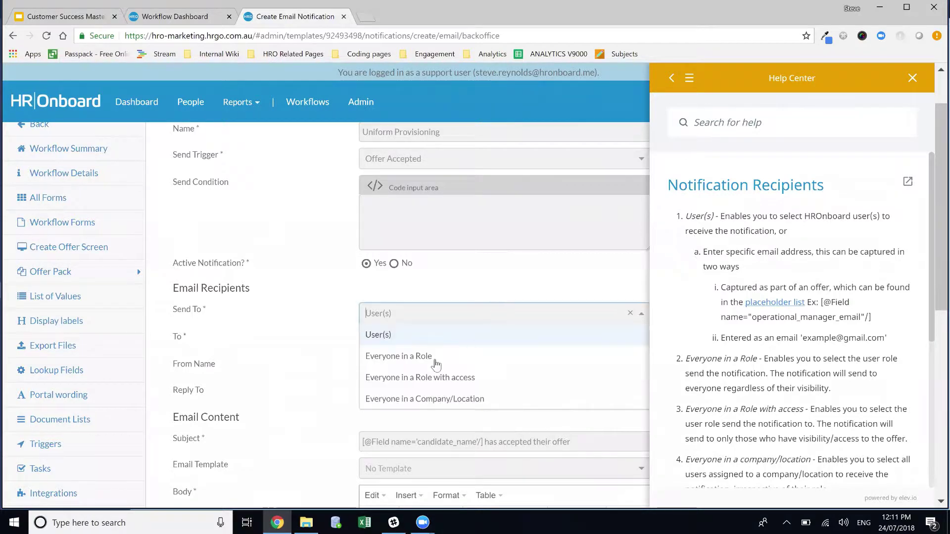
left_click(449, 386)
left_click(449, 342)
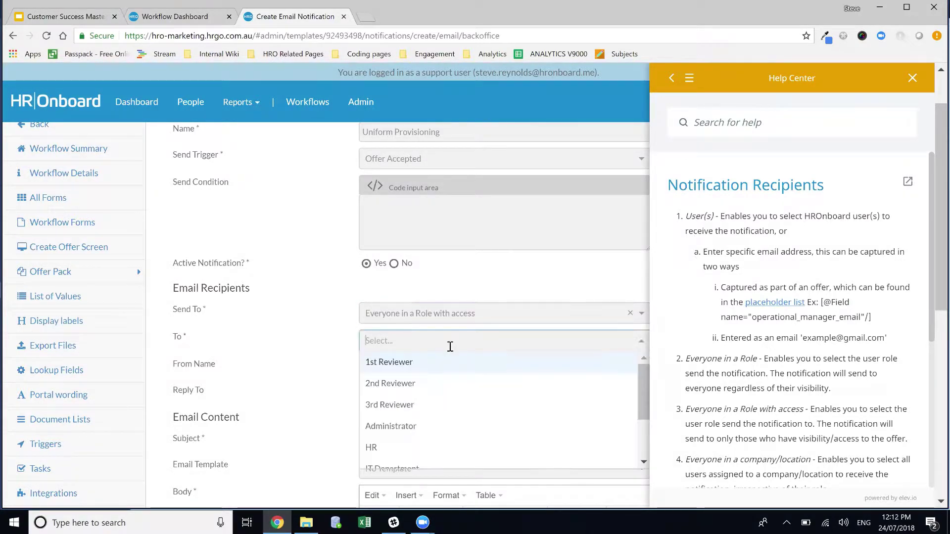
scroll(432, 409, "down", 2)
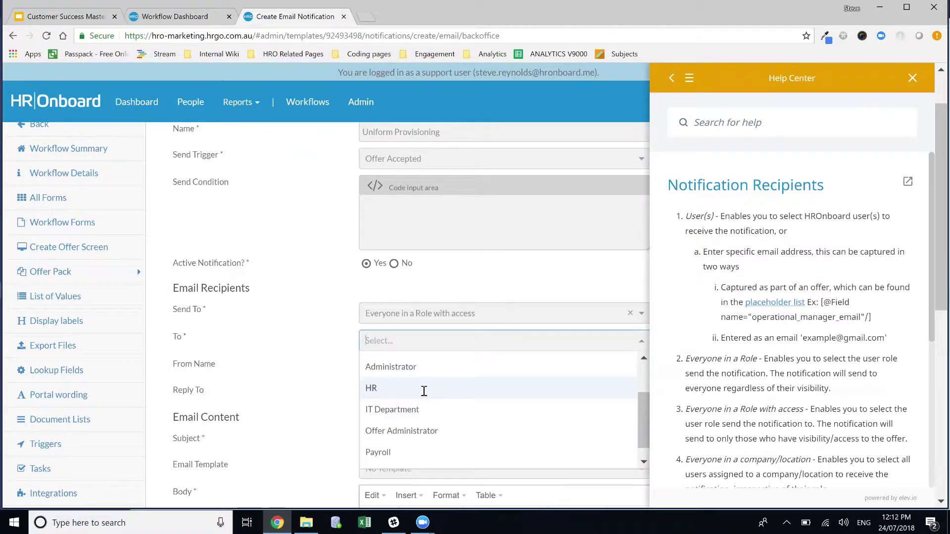
left_click(425, 389)
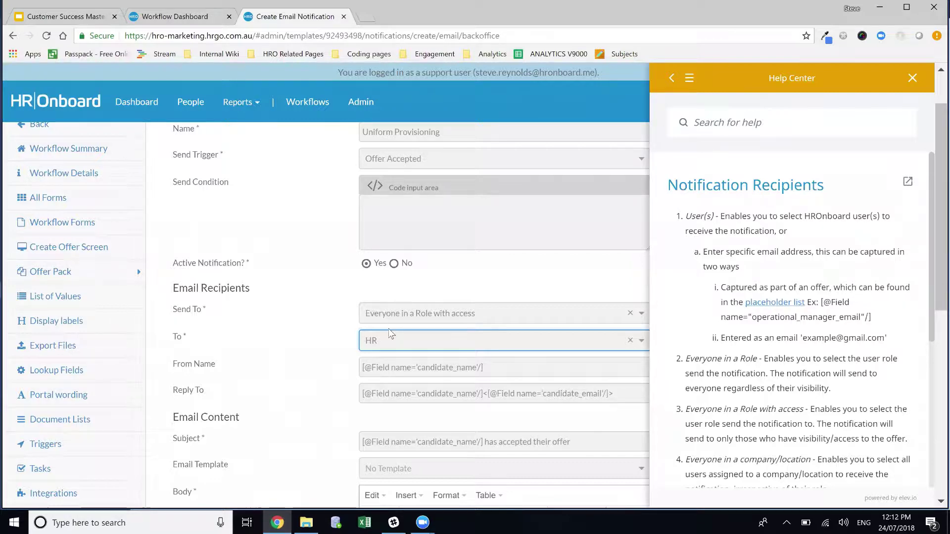
Step: Switch Send To back to User(s) and add the uniform department e-mail as recipient
scroll(440, 274, "down", 2)
left_click(441, 201)
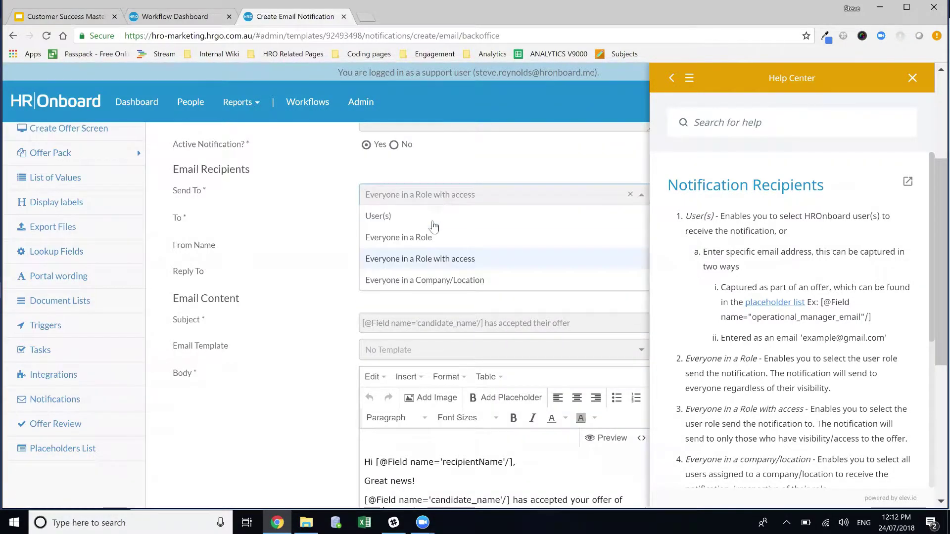
left_click(430, 218)
left_click(430, 224)
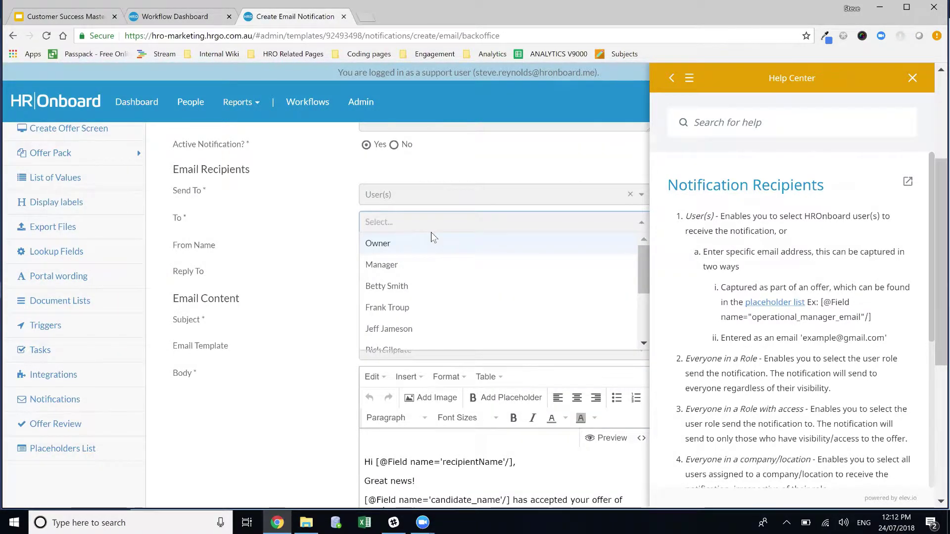
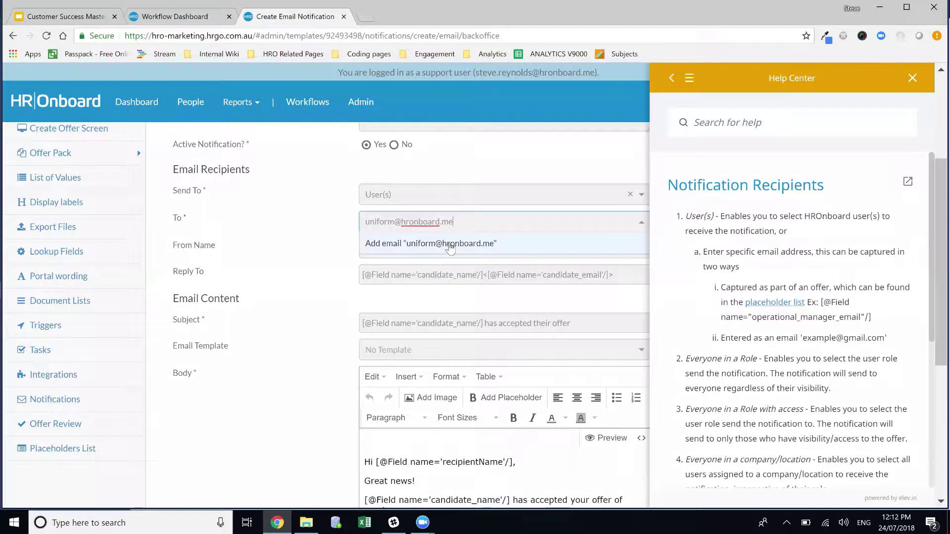
left_click(449, 248)
left_click(328, 262)
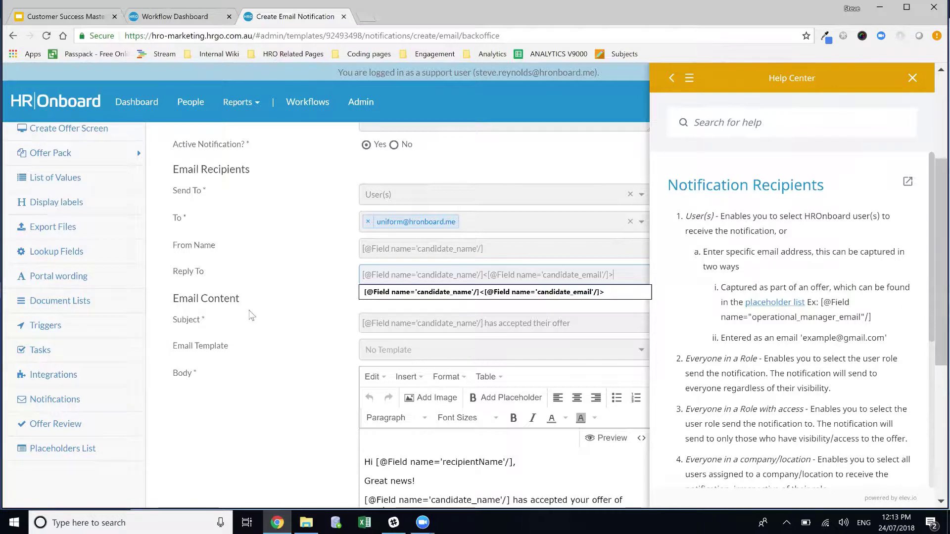
Step: Close the Help Center panel and select the candidate name placeholder in the Subject
left_click(270, 317)
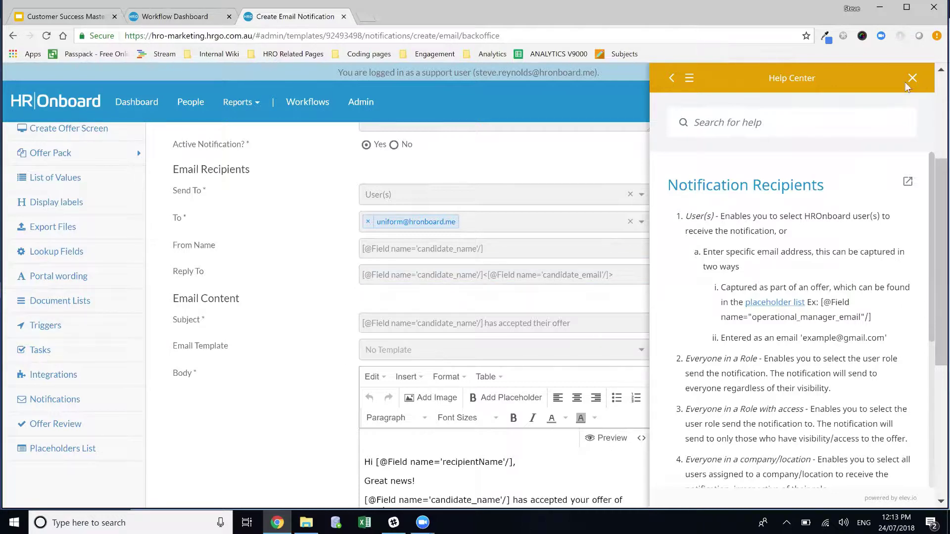
left_click(912, 84)
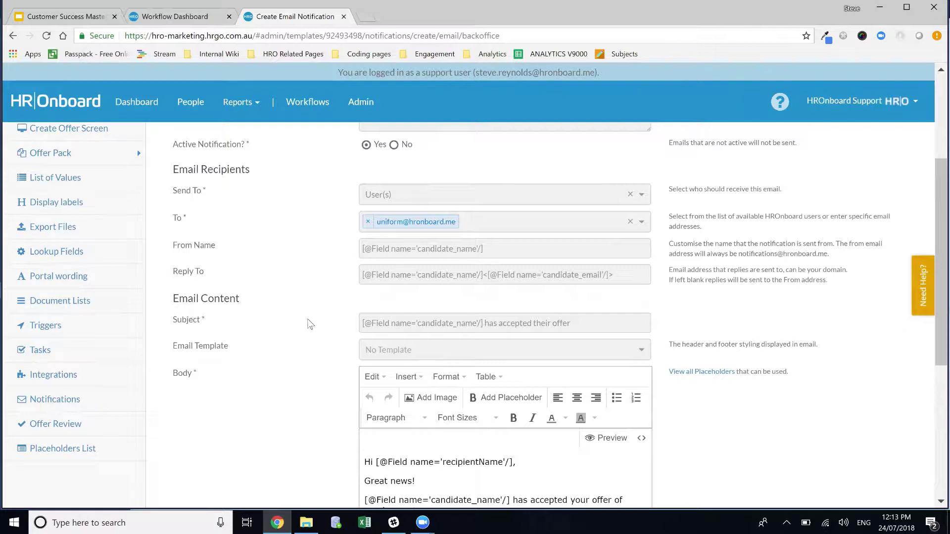
left_click_drag(485, 327, 332, 317)
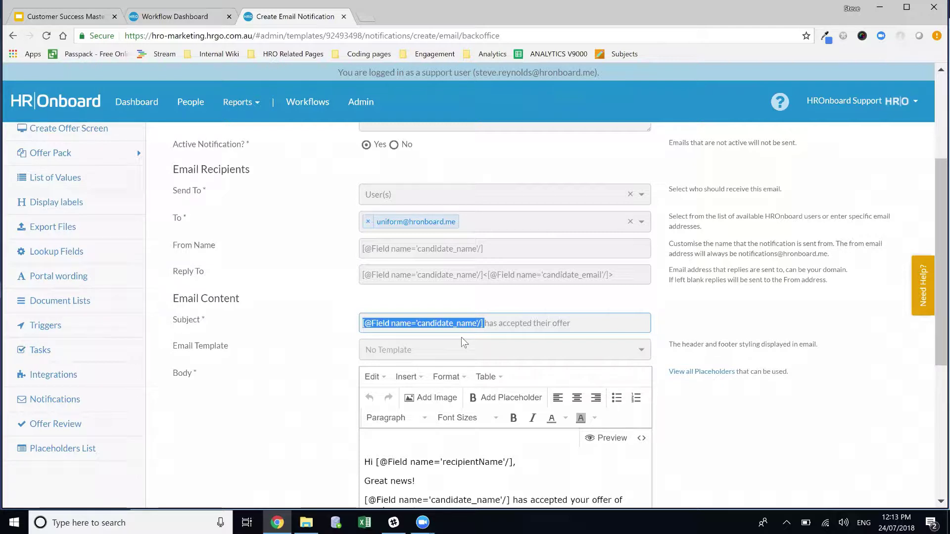
Step: Extend the subject to end 'has accepted their offer and requires uniform provisioning'
left_click(599, 318)
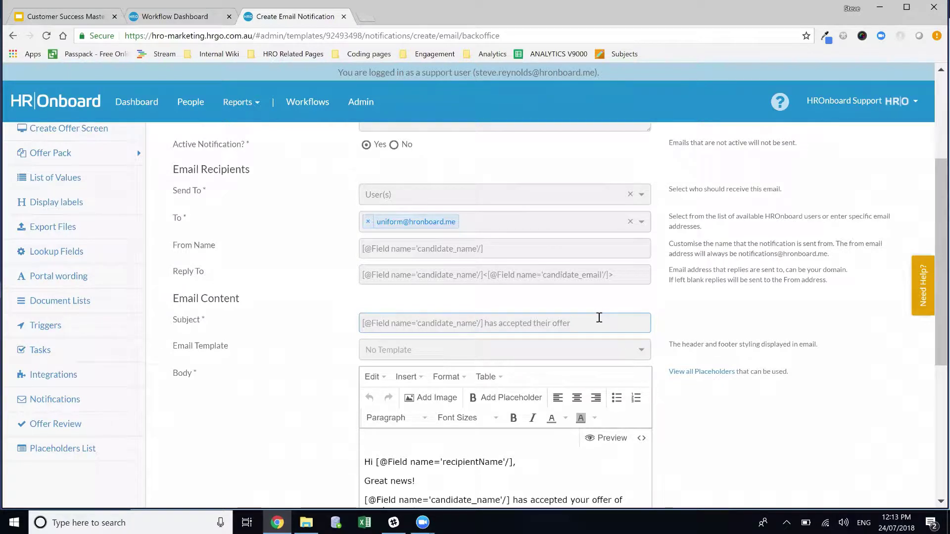
type("and requires pro")
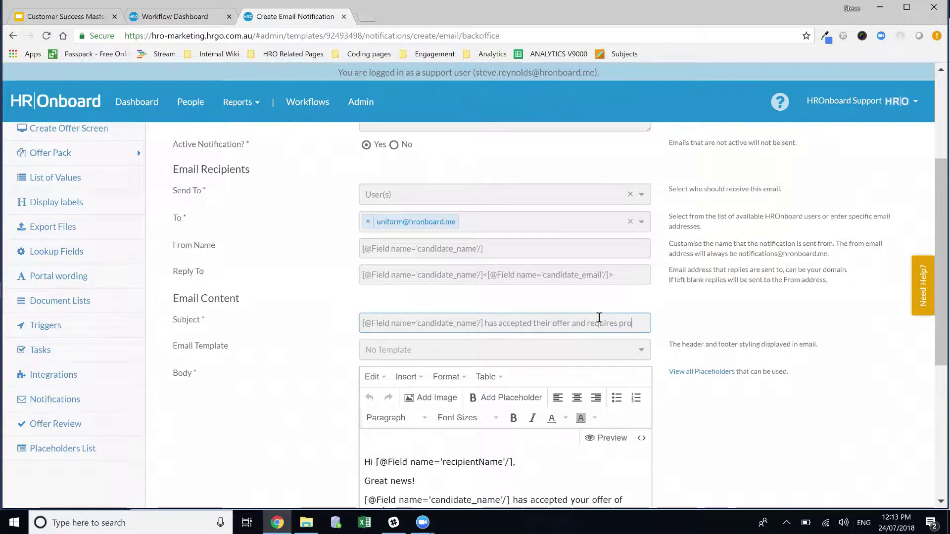
type("visioning")
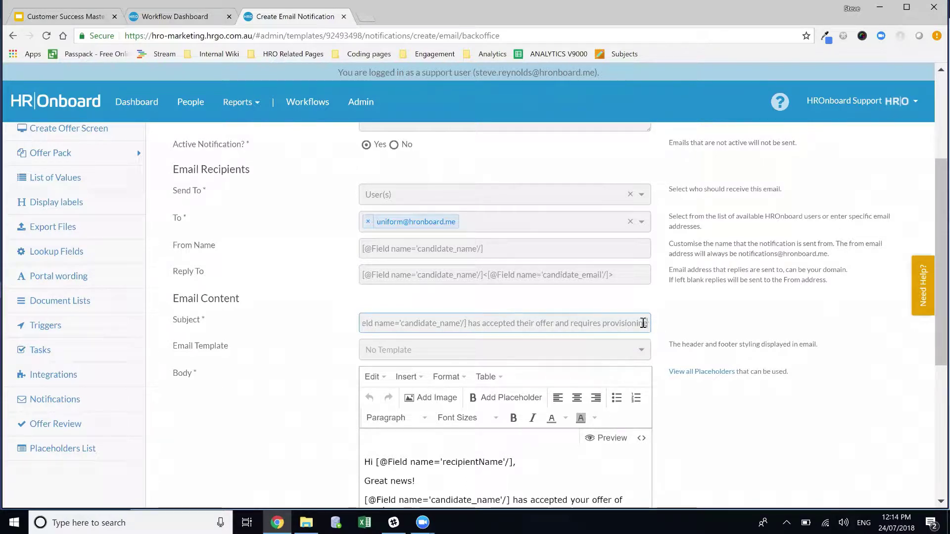
left_click(603, 324)
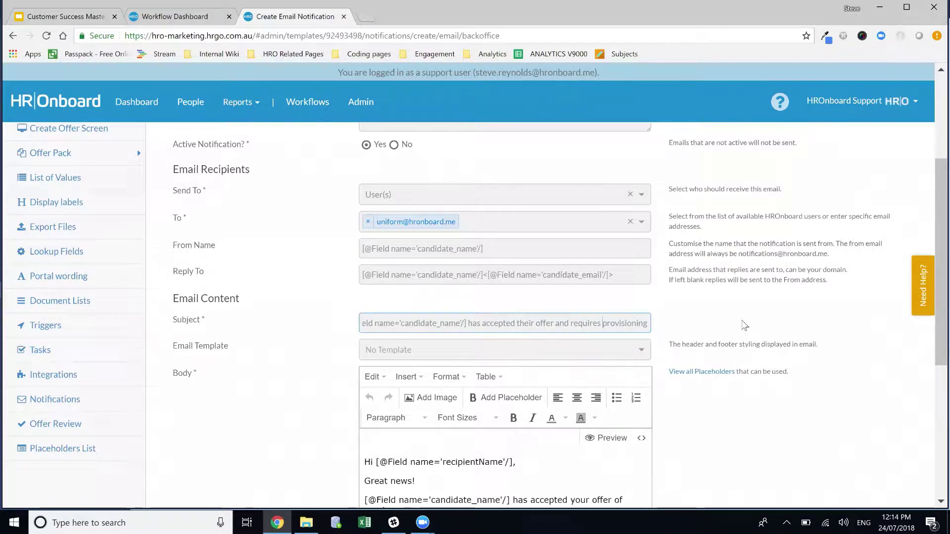
type("uno")
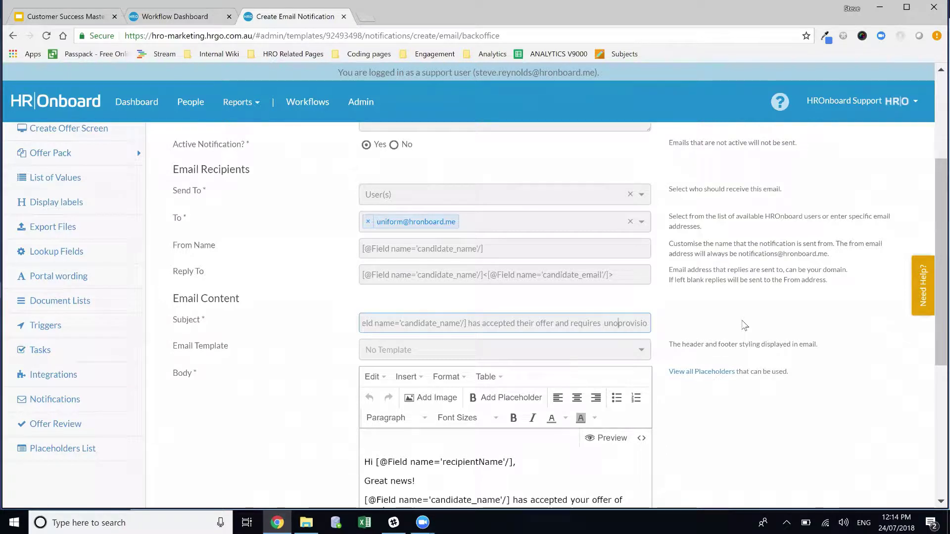
key("BackSpace")
key("BackSpace")
key("BackSpace")
key("BackSpace")
type("uniform")
left_click(577, 352)
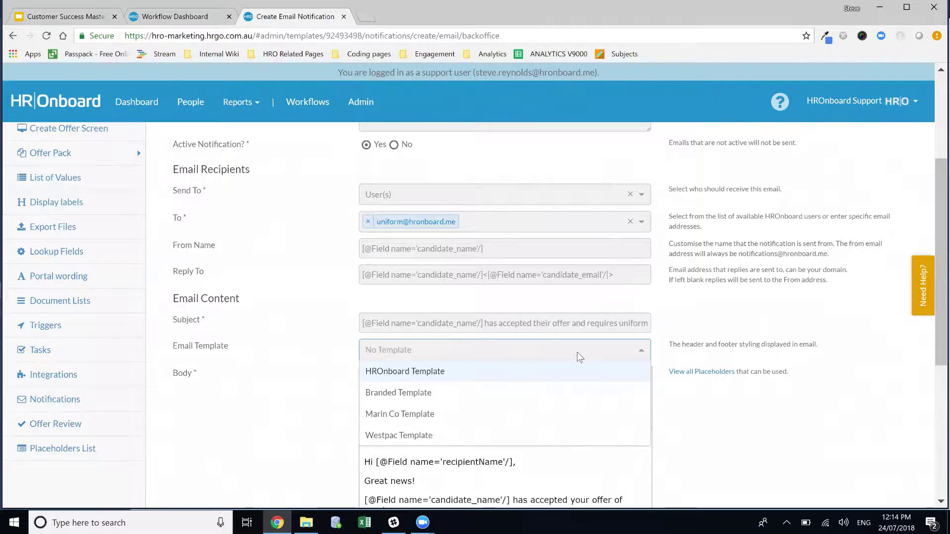
Step: Choose 'HROnboard Template' as the email template and scroll down to the Body editor
left_click(414, 375)
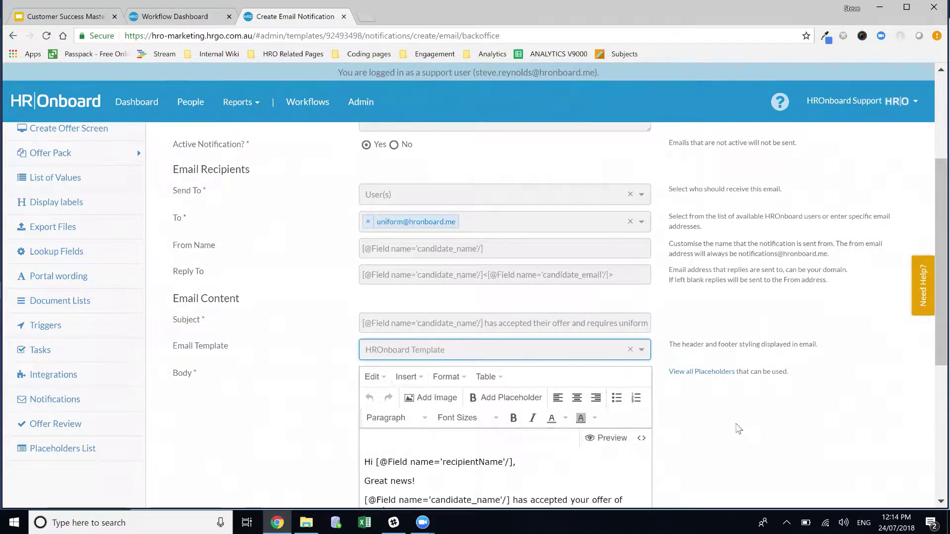
scroll(759, 377, "down", 1)
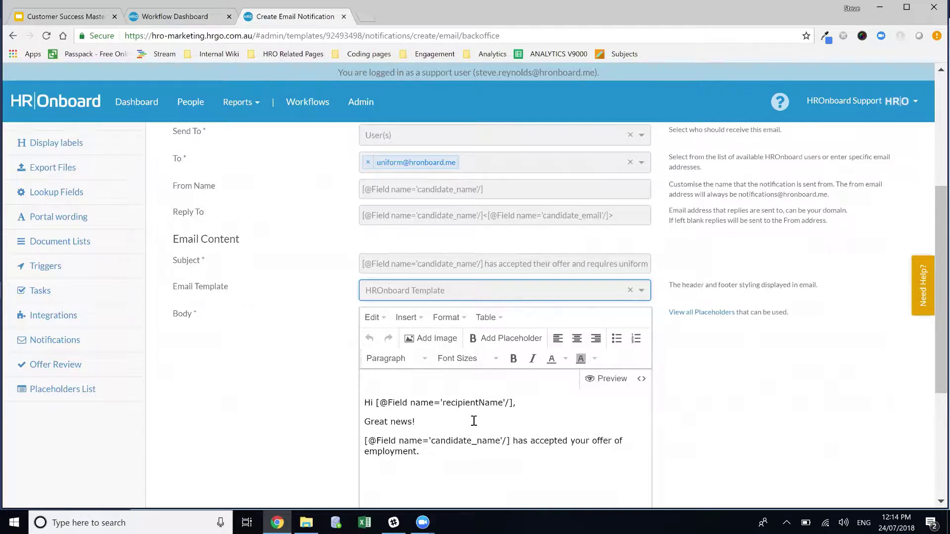
scroll(600, 367, "up", 4)
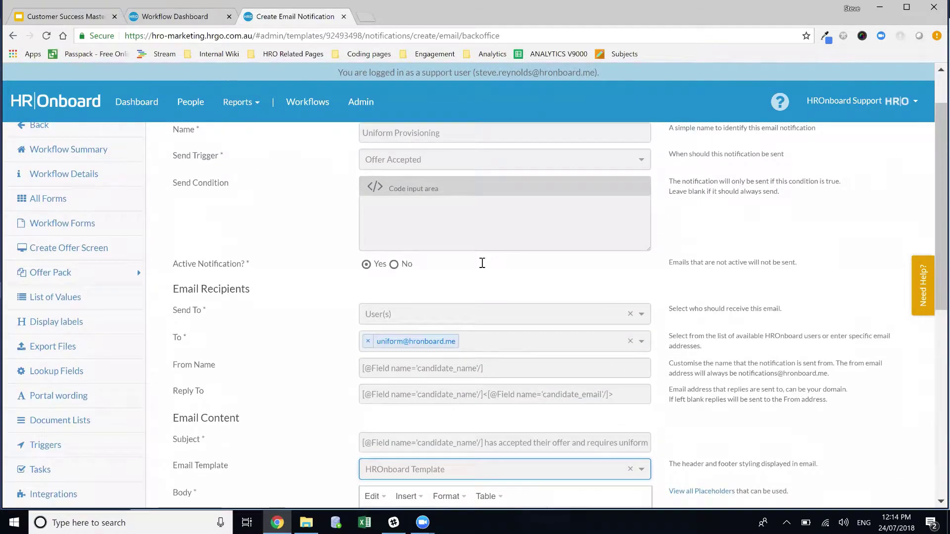
scroll(482, 263, "up", 2)
left_click_drag(207, 214, 242, 218)
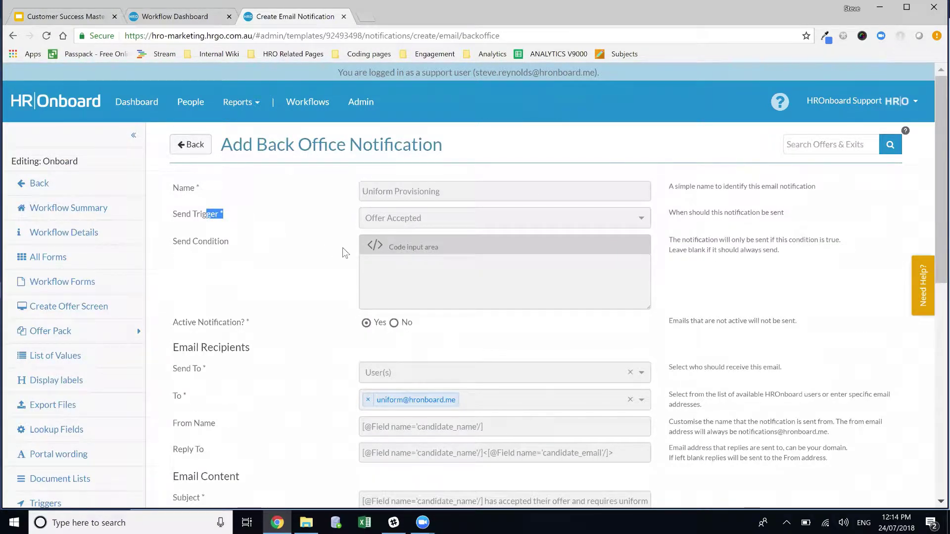
scroll(392, 293, "down", 8)
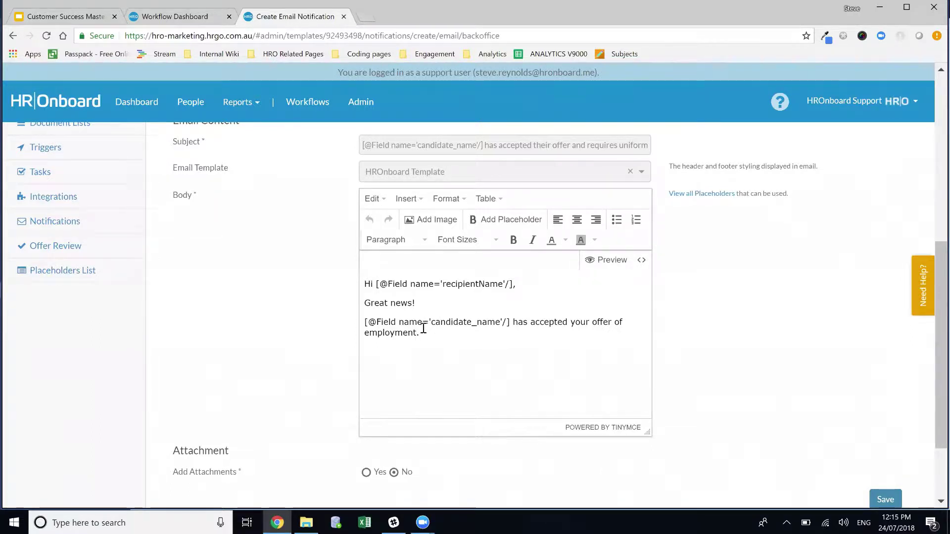
Step: Add 'and requires uniform provisioning by' after 'employment' and correct the spelling of 'provisioning'
left_click(439, 338)
type("and requires u")
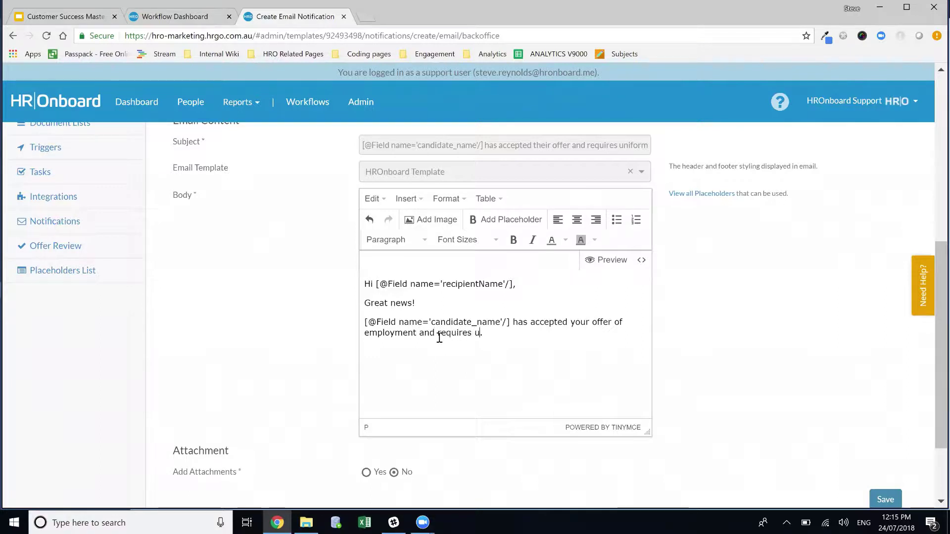
type("nifrom proviosning ")
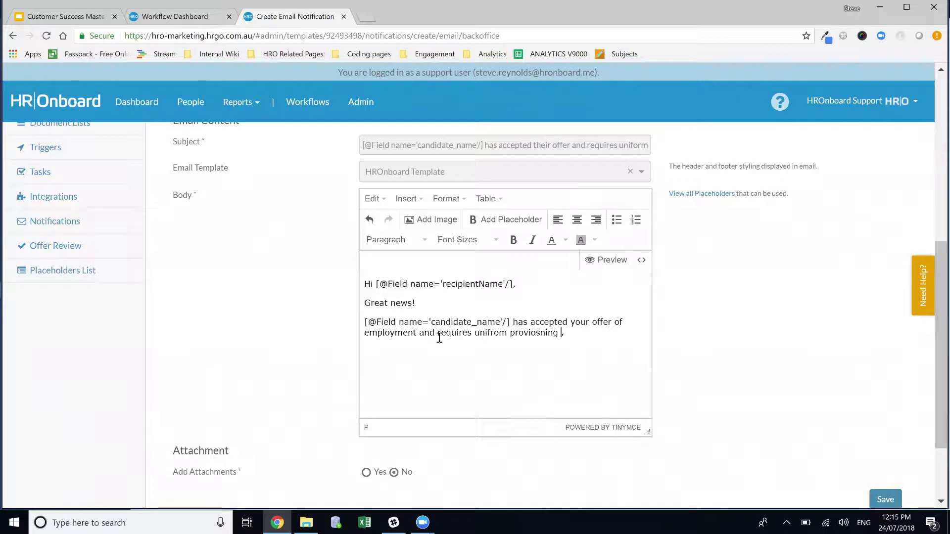
type("by")
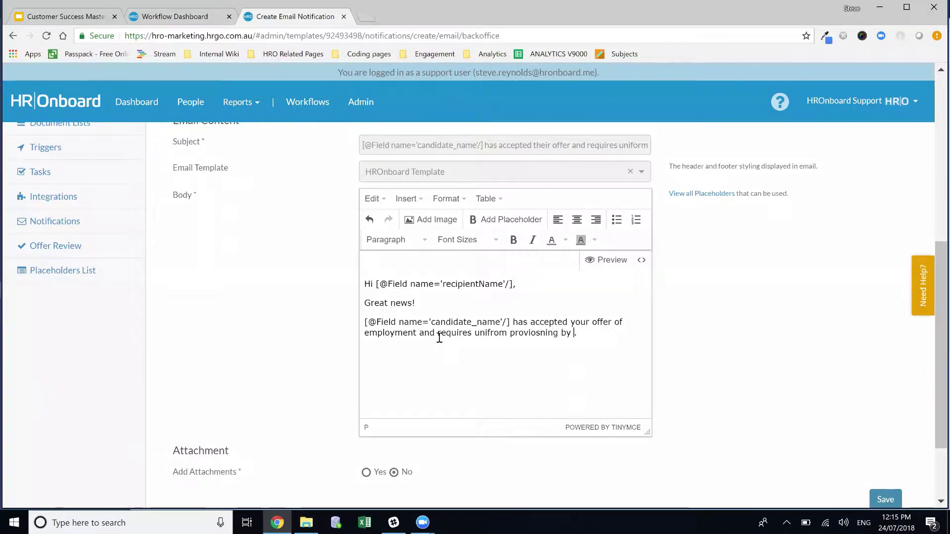
left_click(537, 335)
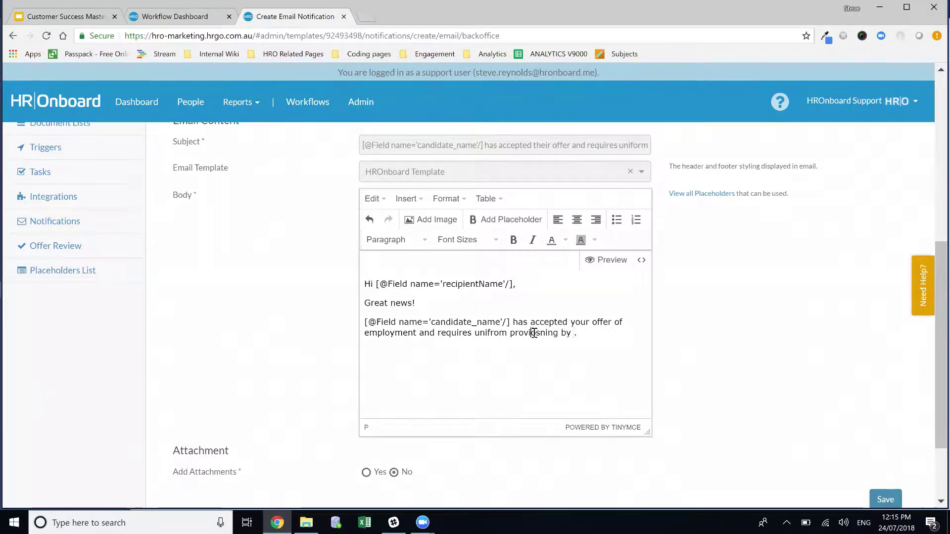
key("BackSpace")
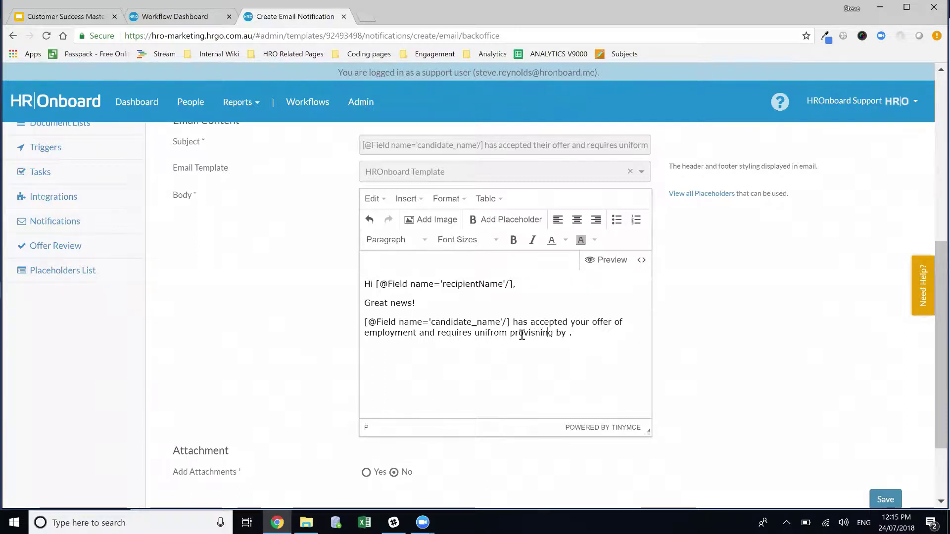
key("BackSpace")
key("BackSpace")
key("BackSpace")
key("BackSpace")
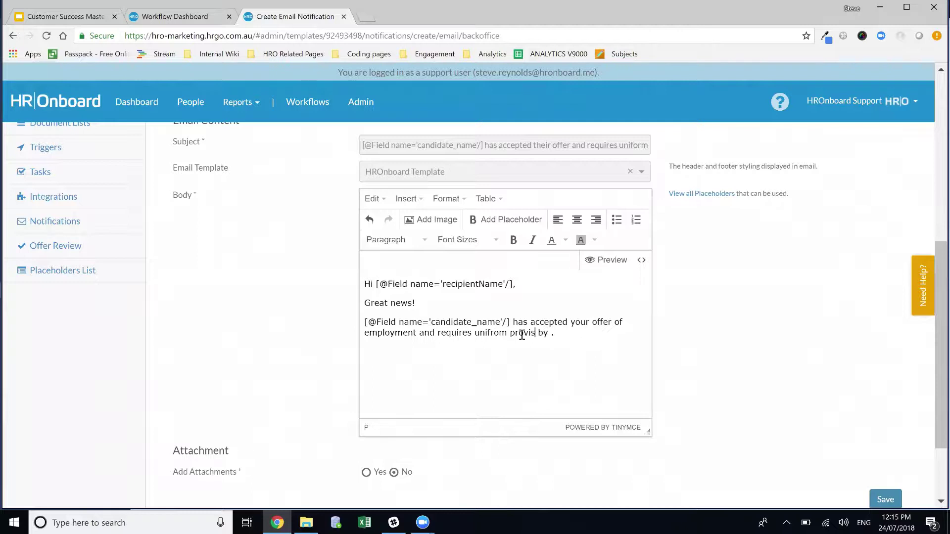
type("ioning")
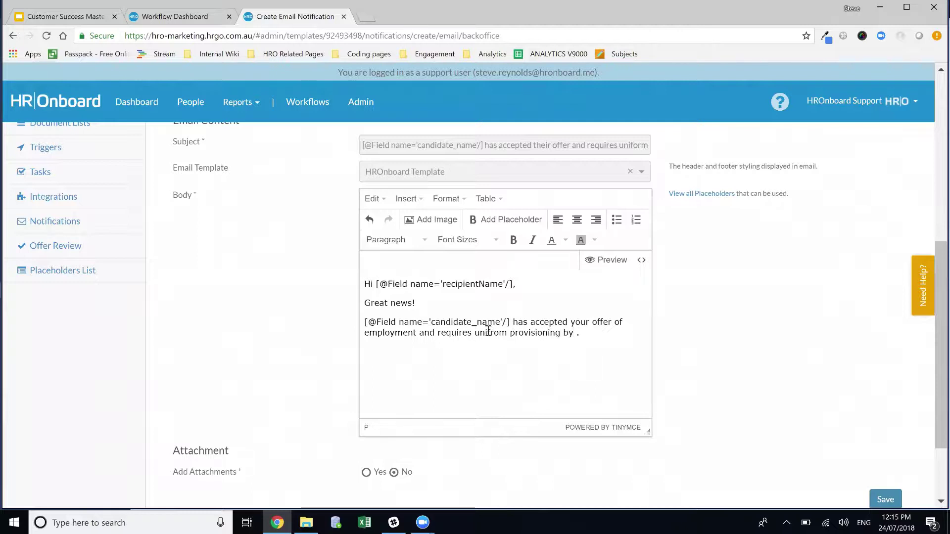
Step: Correct 'unifrom' to 'uniform' and put the caret before the sentence's final full stop
key("BackSpace")
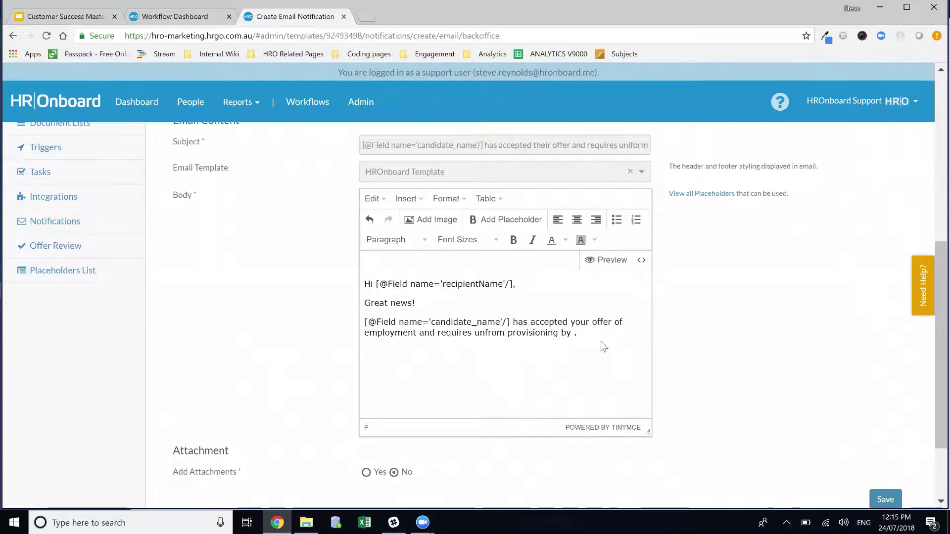
type("i")
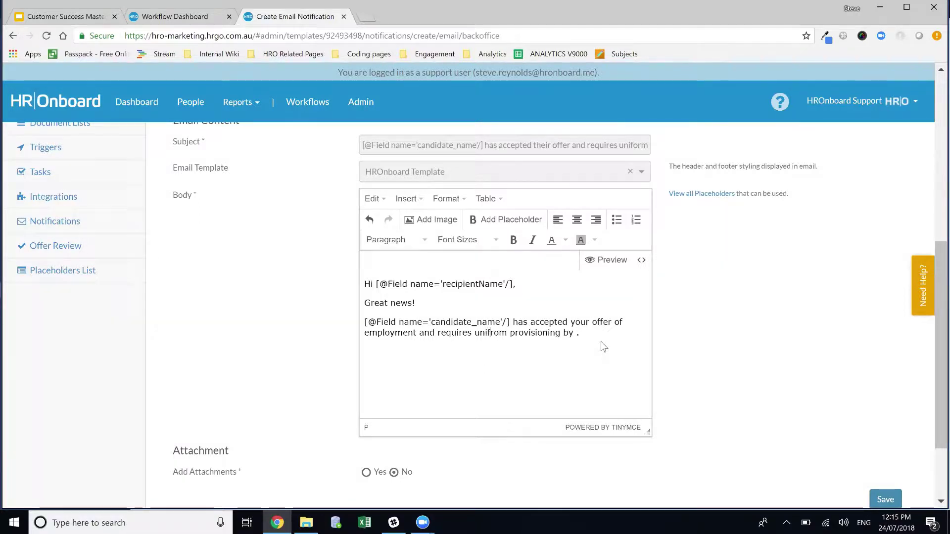
key("Right")
key("Delete")
key("Right")
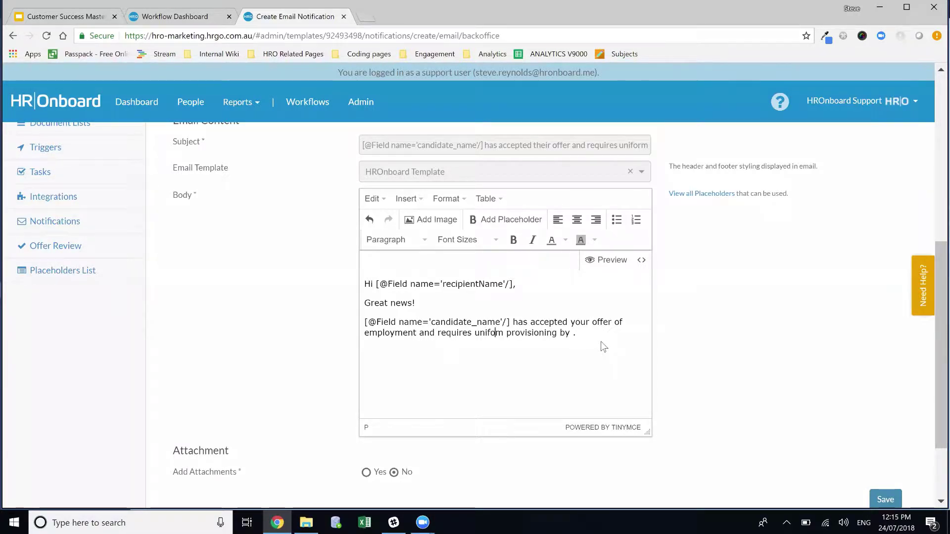
type("r")
left_click(577, 332)
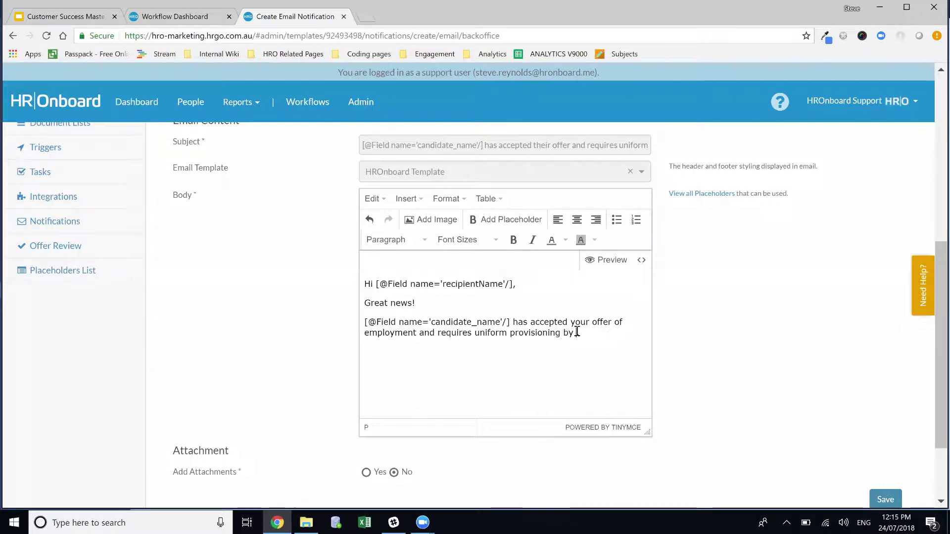
left_click_drag(375, 284, 410, 294)
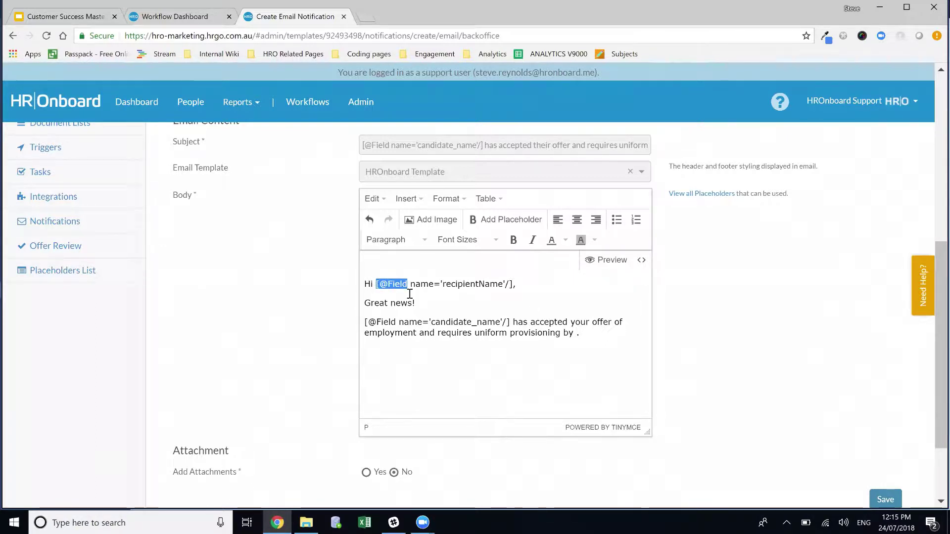
left_click(576, 333)
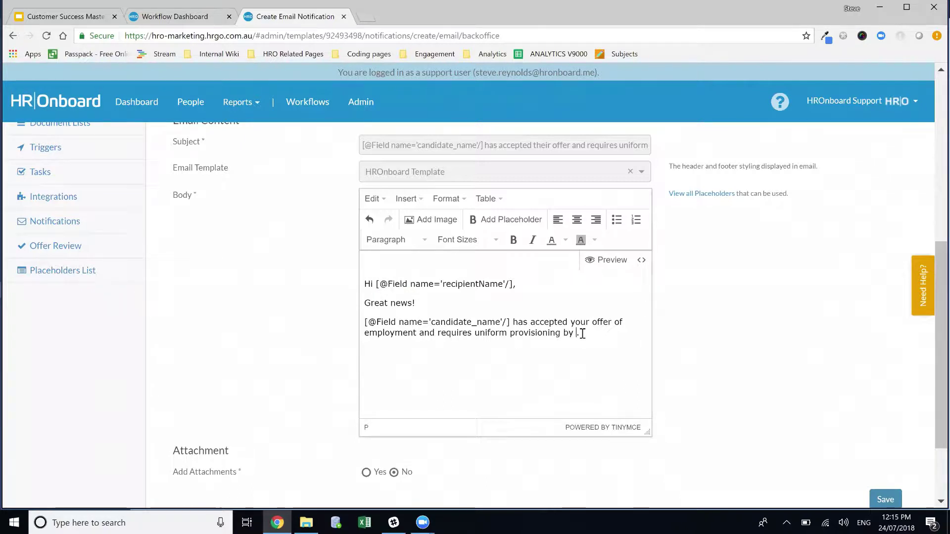
Step: Insert the Start Date (start_date) placeholder from All Placeholders after 'provisioning by'
left_click(493, 220)
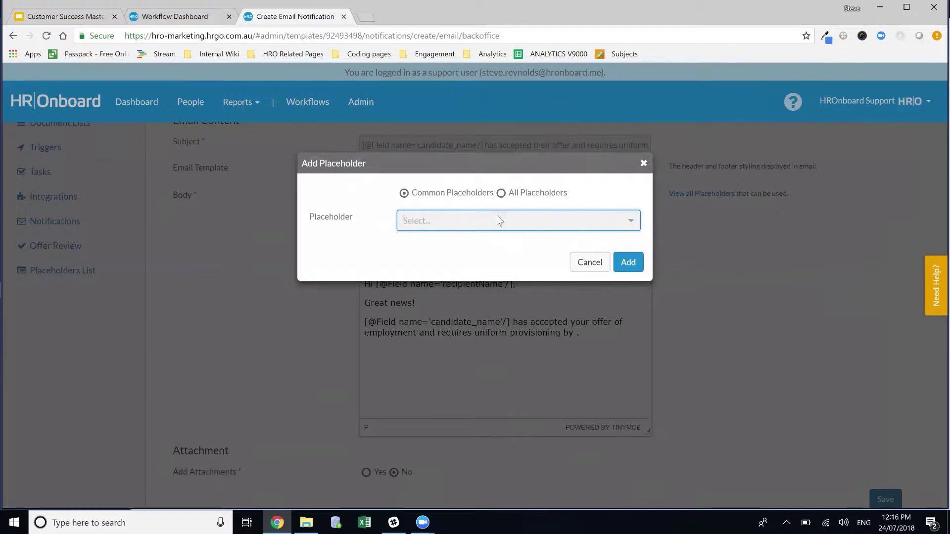
left_click(532, 197)
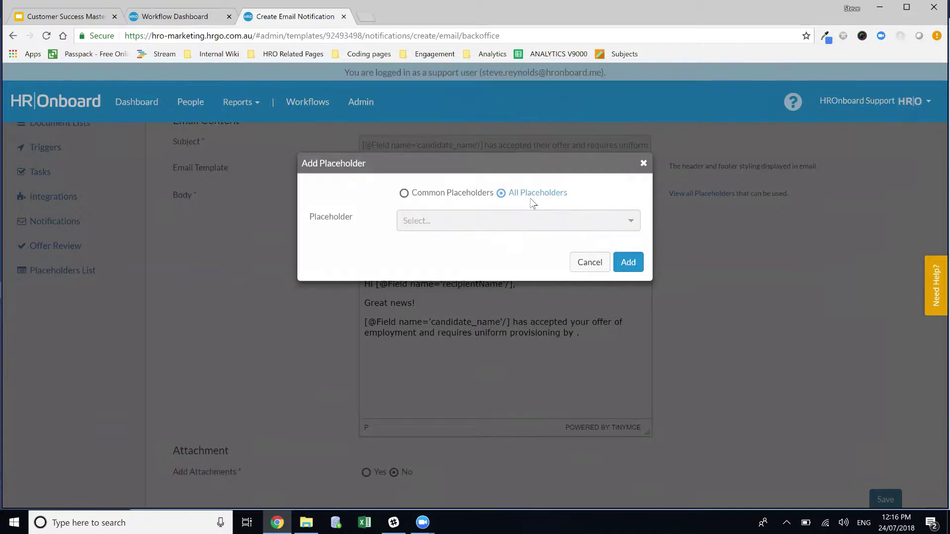
left_click(460, 220)
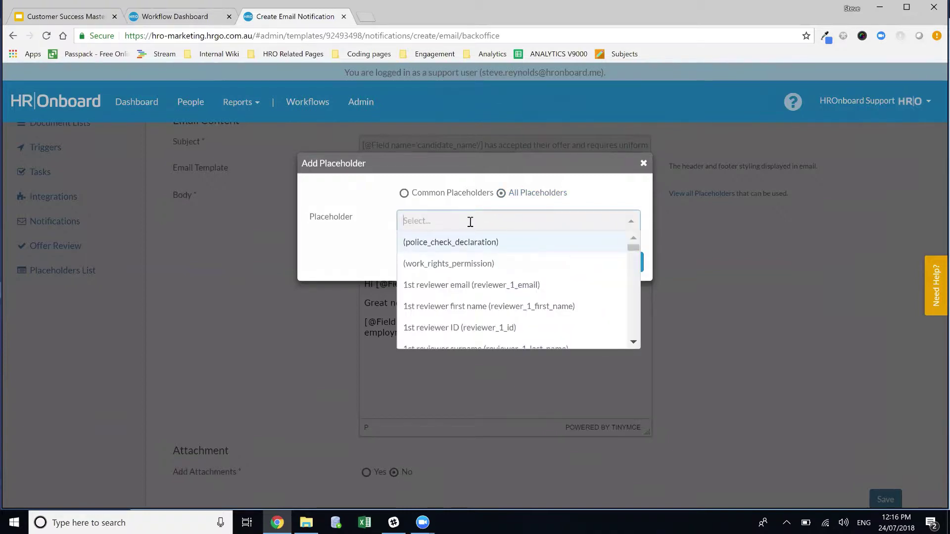
type("start")
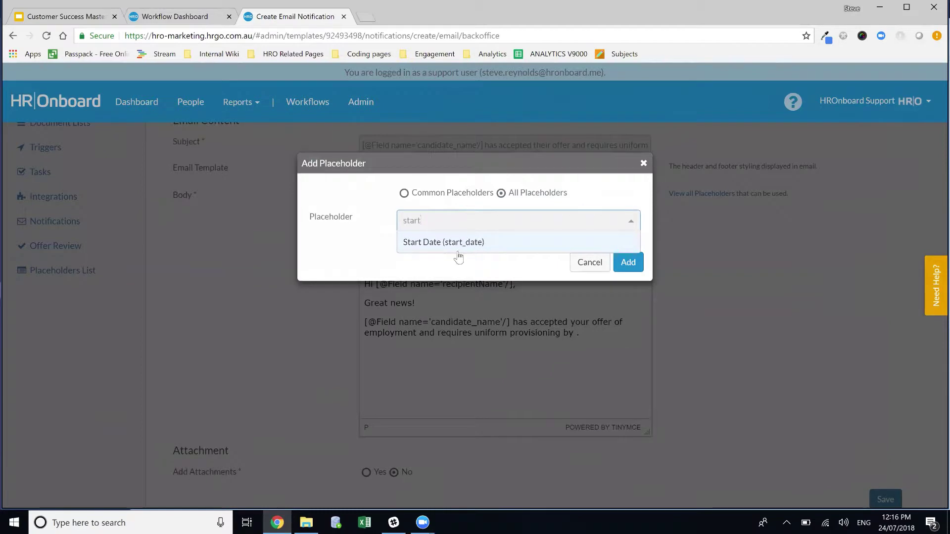
left_click(462, 242)
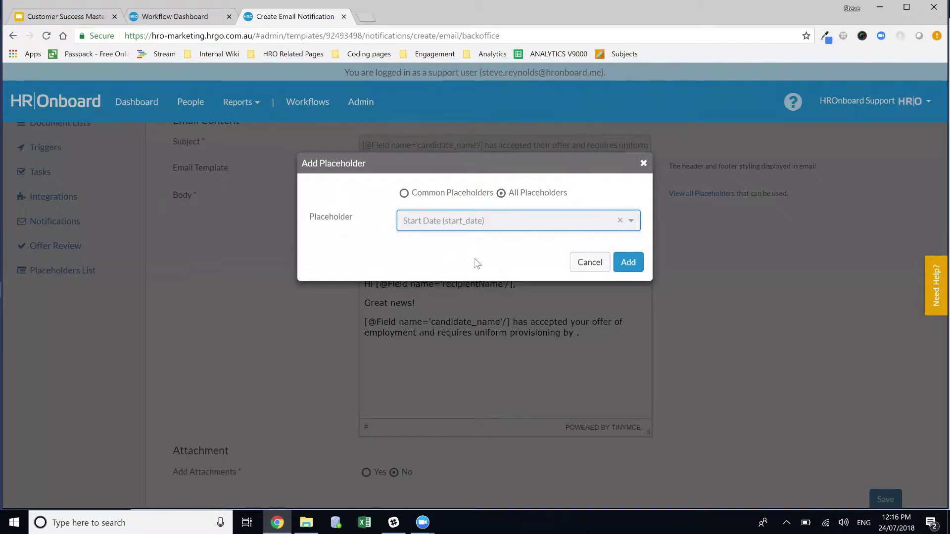
left_click(636, 270)
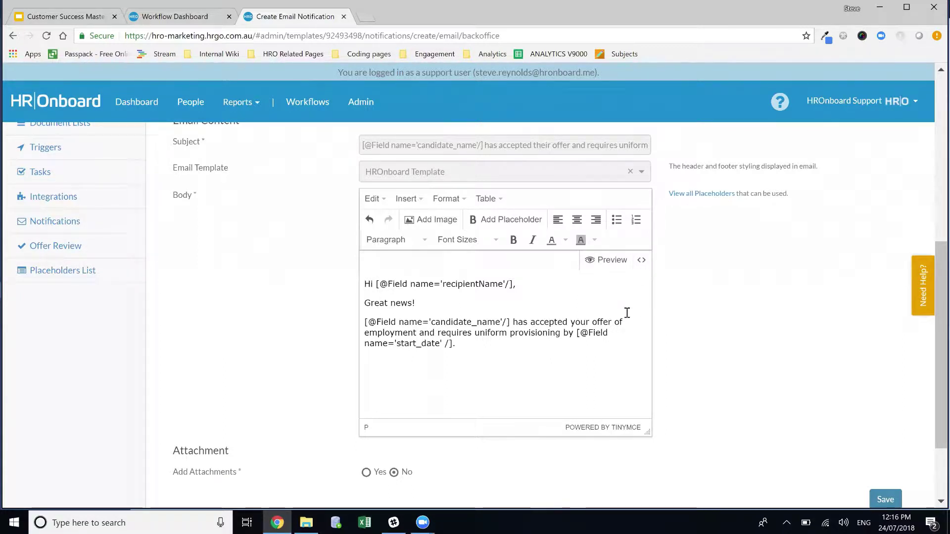
Step: Save the Uniform Provisioning notification and scroll through the saved result
left_click(885, 499)
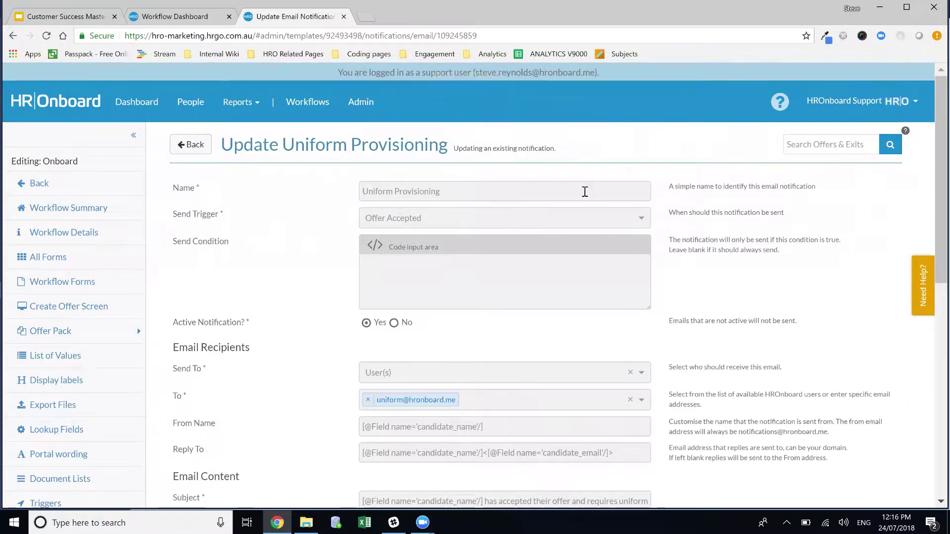
scroll(520, 277, "down", 5)
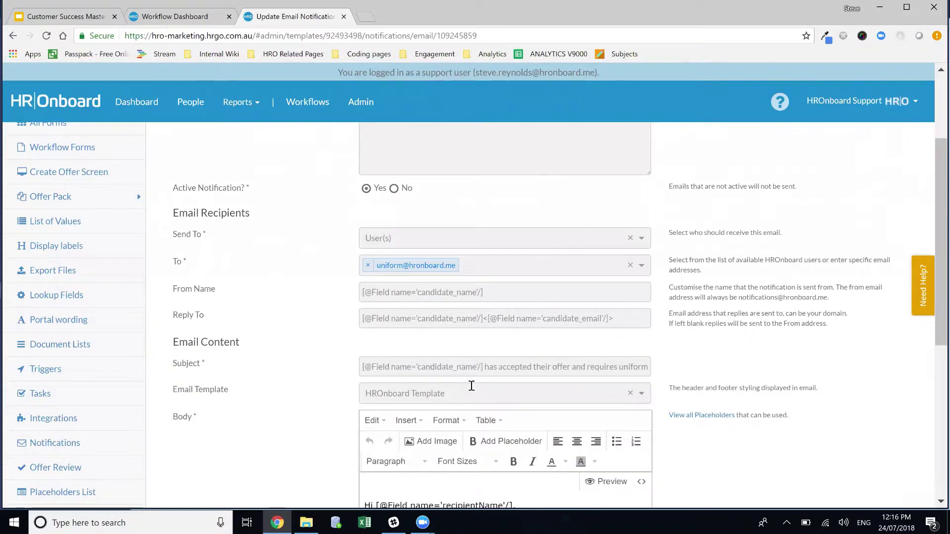
scroll(479, 338, "down", 5)
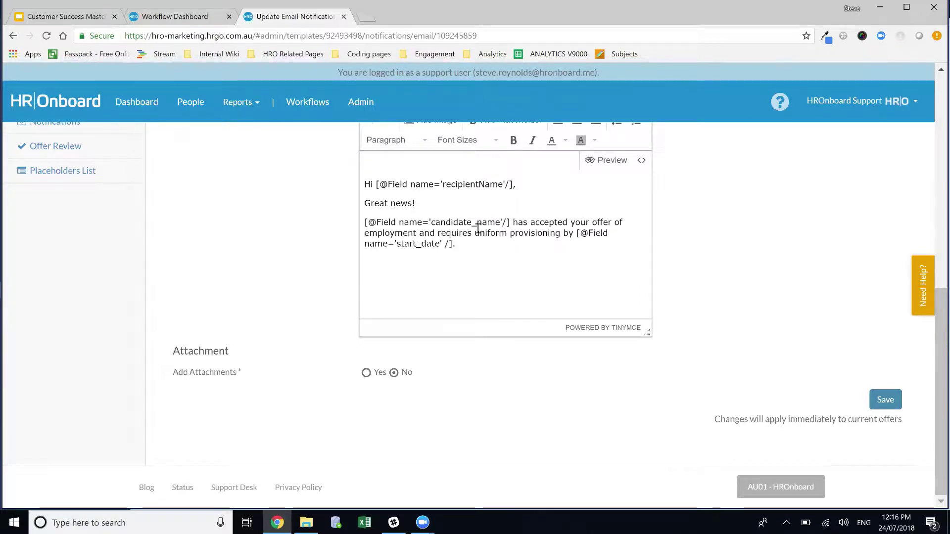
scroll(676, 274, "up", 6)
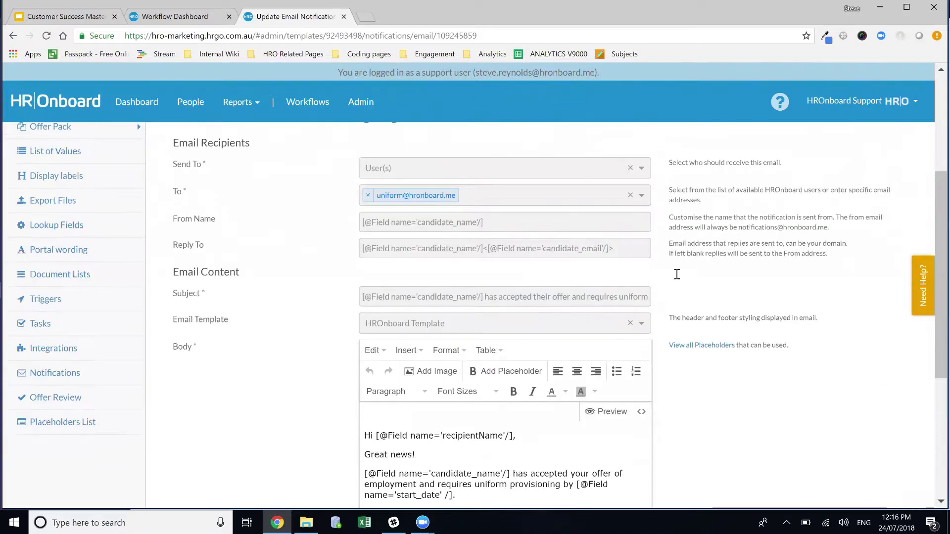
scroll(677, 274, "down", 3)
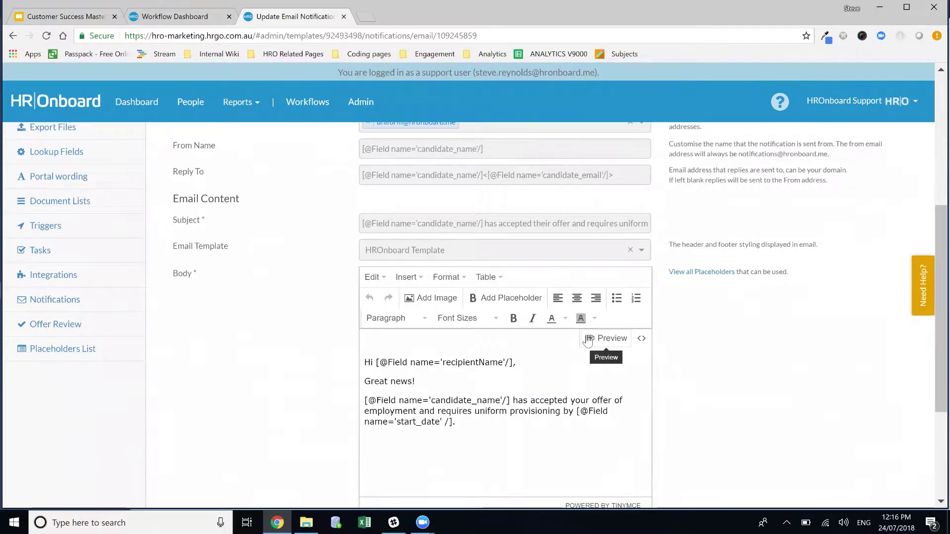
Step: Preview the email body, then return to the Back Office Notifications list
left_click(588, 341)
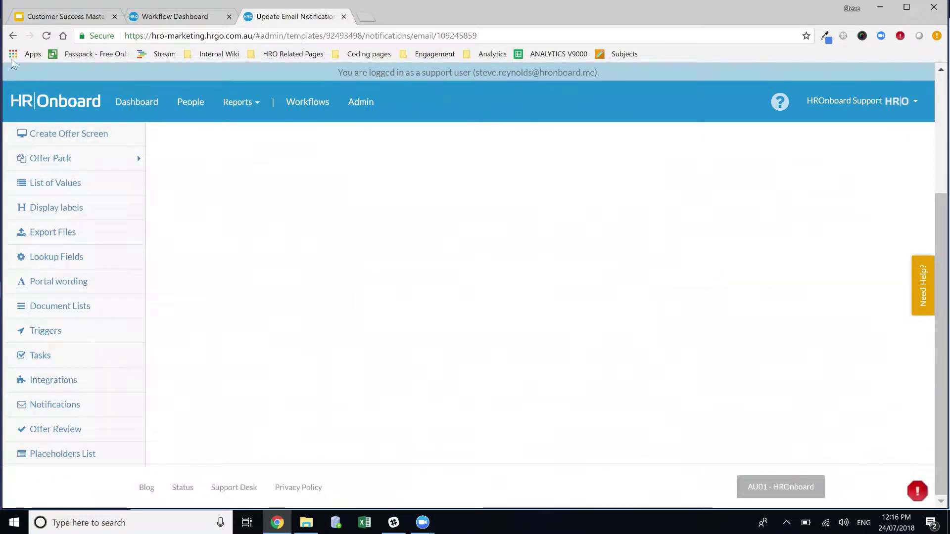
left_click(16, 38)
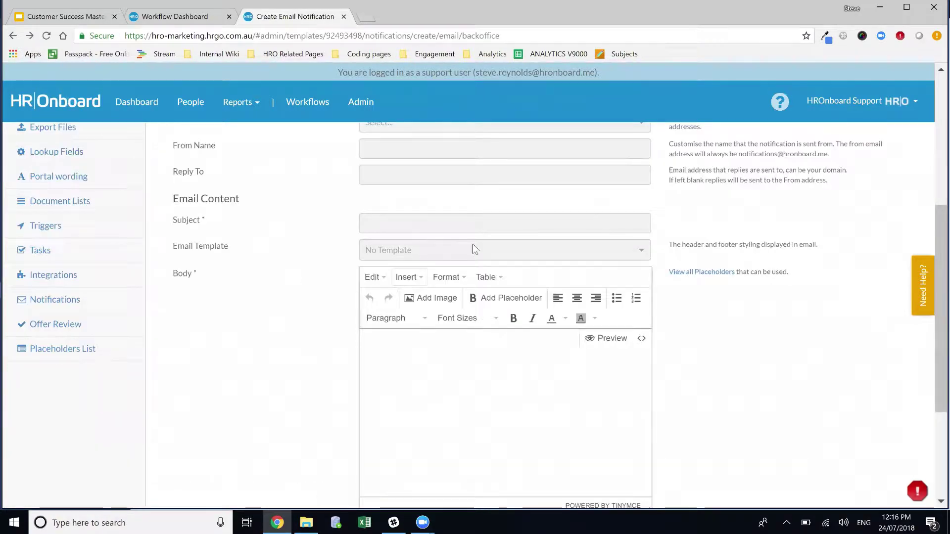
key("alt+Left")
key("alt+Left")
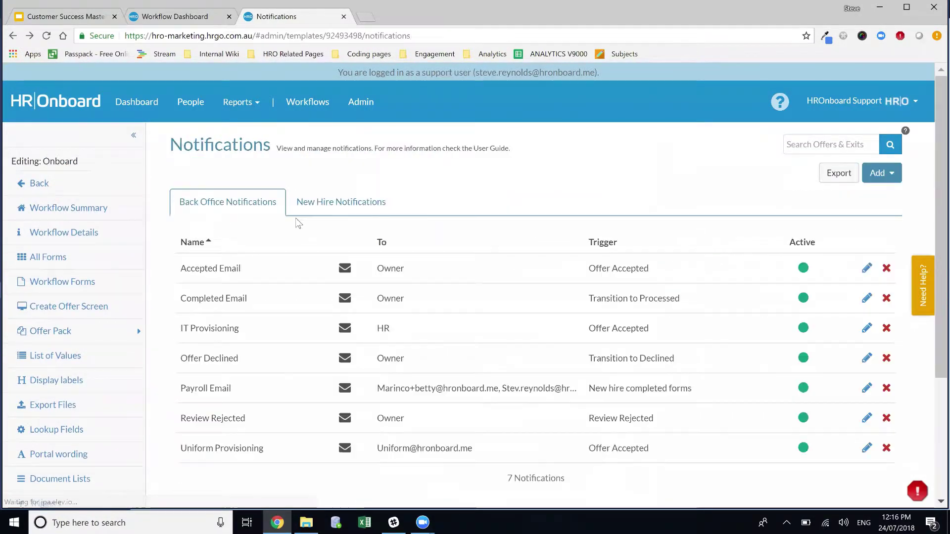
scroll(333, 376, "down", 3)
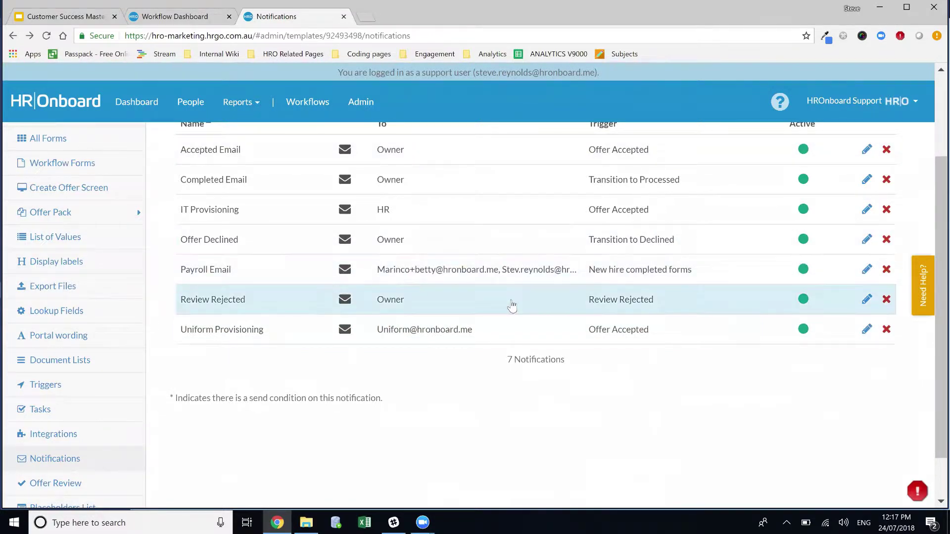
scroll(513, 306, "up", 3)
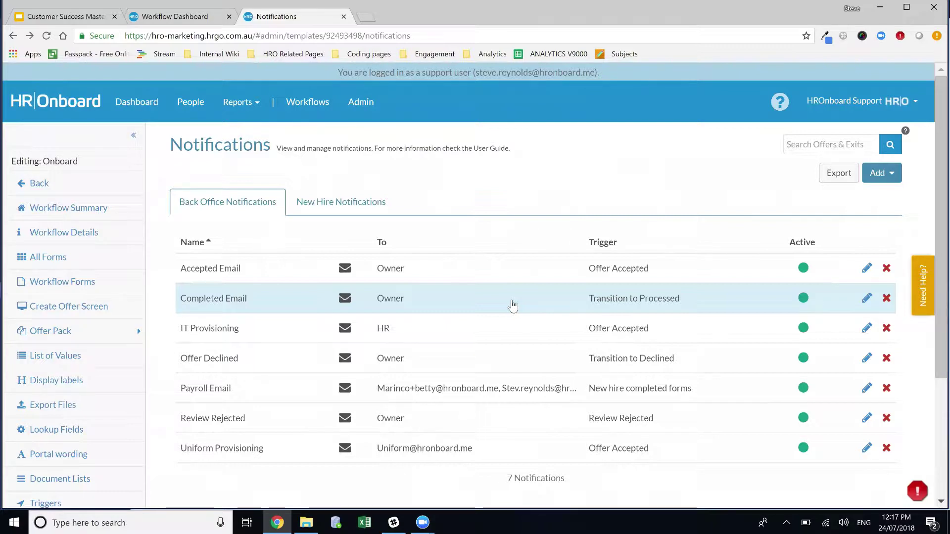
Step: Open the Admin dashboard, read the Troubleshooting Notifications help article, and close the help panel
left_click(359, 107)
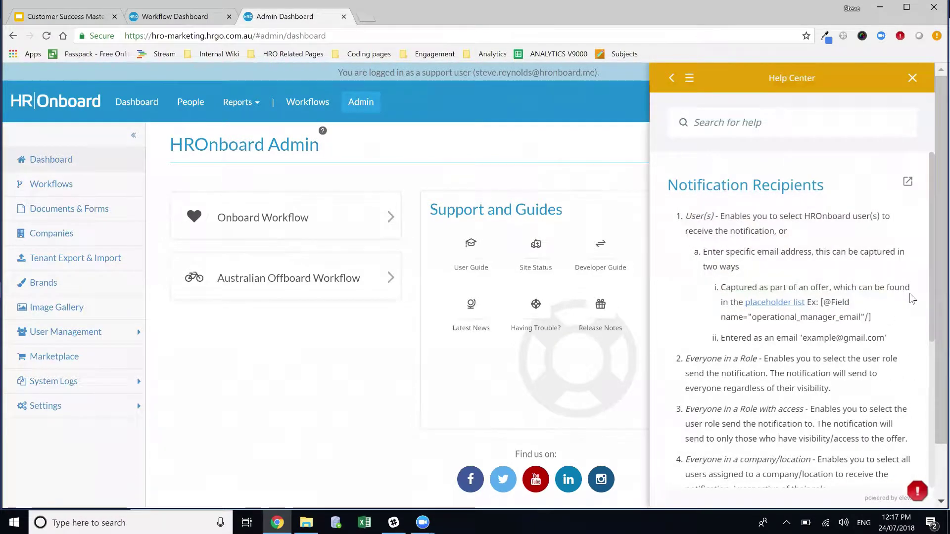
left_click(672, 78)
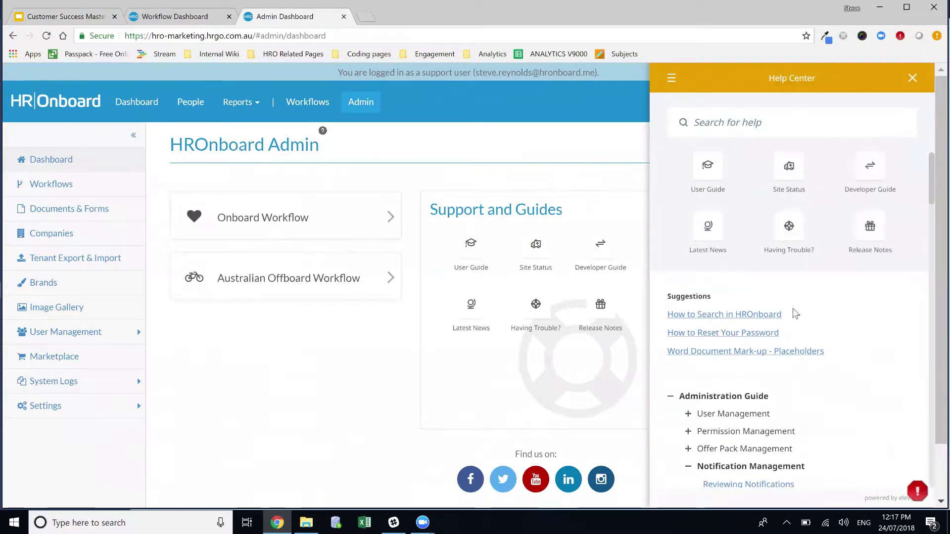
scroll(787, 347, "down", 5)
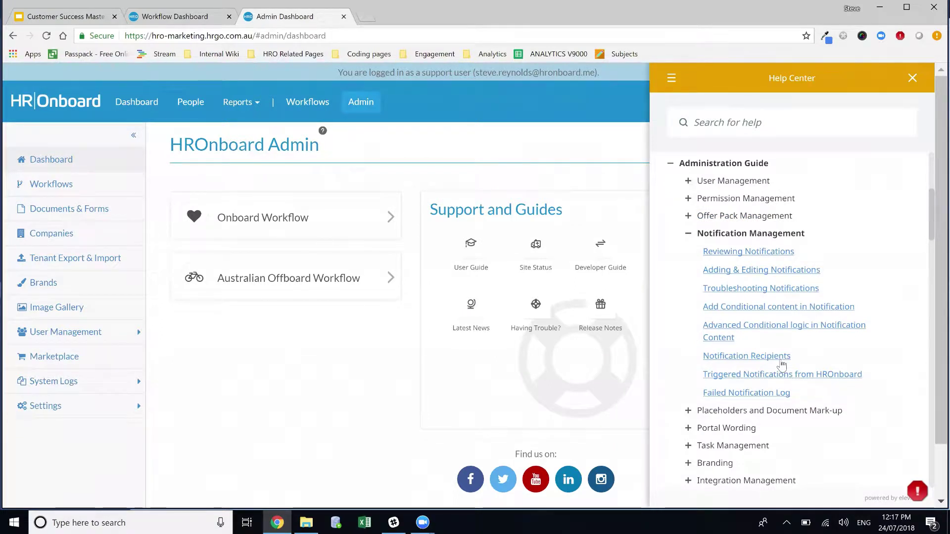
left_click(758, 289)
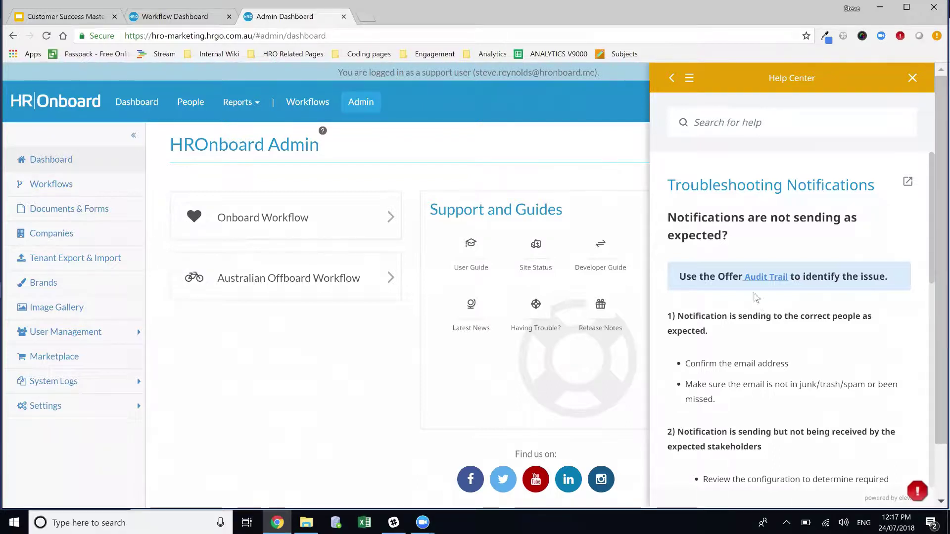
scroll(756, 297, "down", 1)
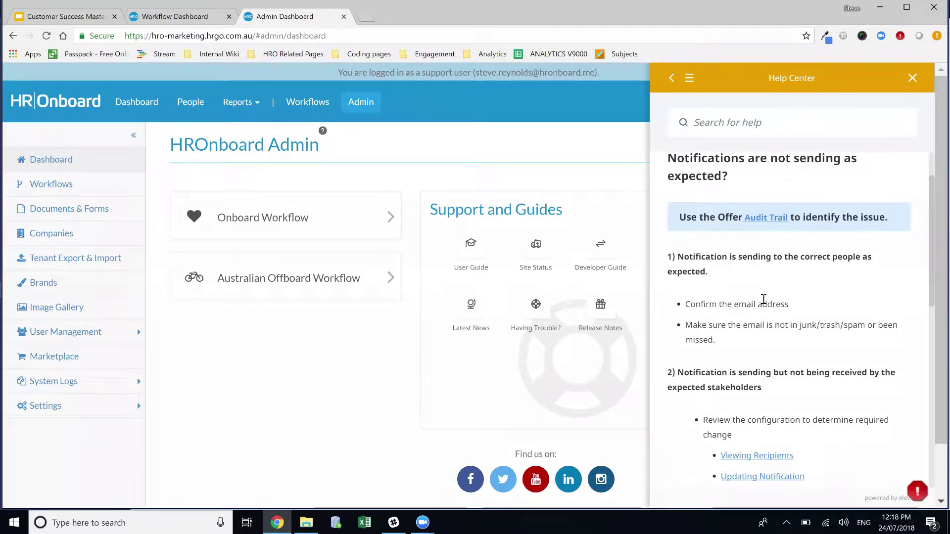
left_click(913, 78)
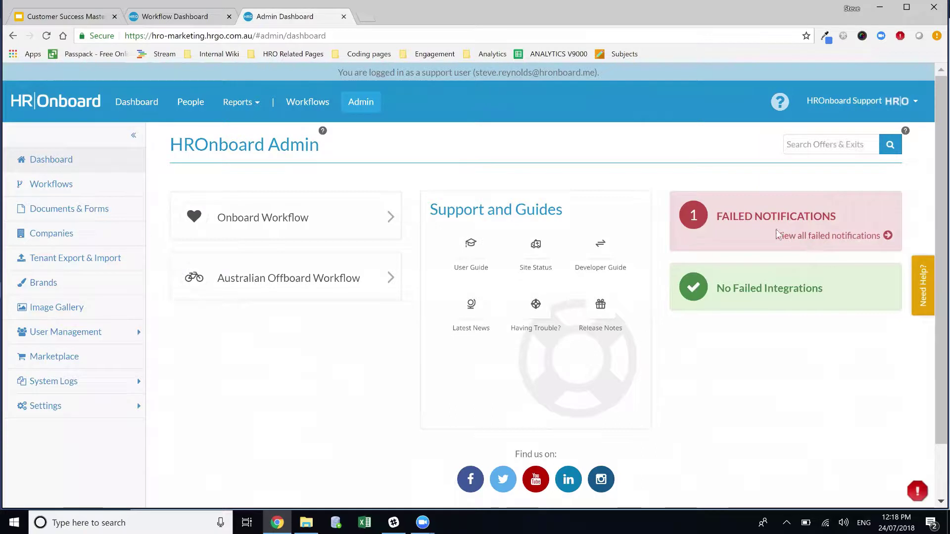
Step: Open the new hire's offer file from the failed notifications and find the Payroll Email failure in its audit trail
left_click(791, 237)
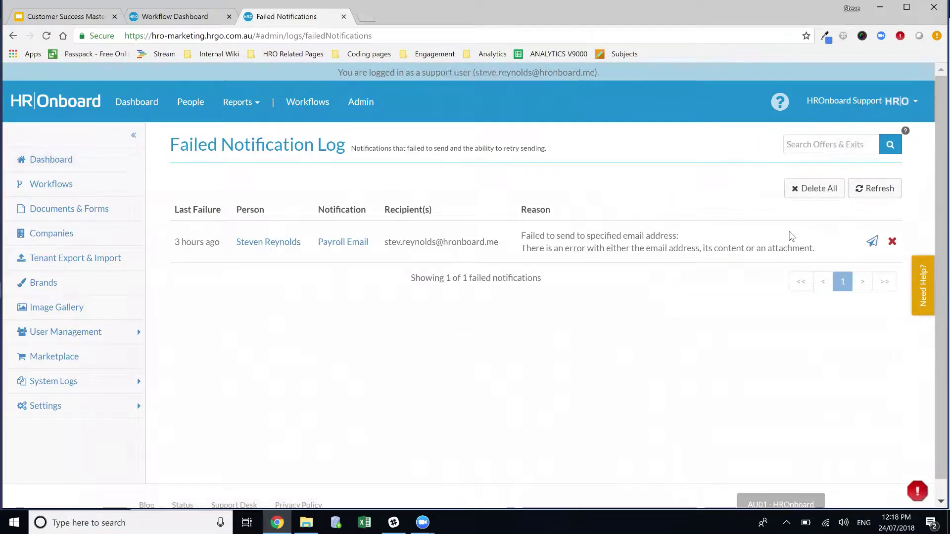
left_click(263, 243)
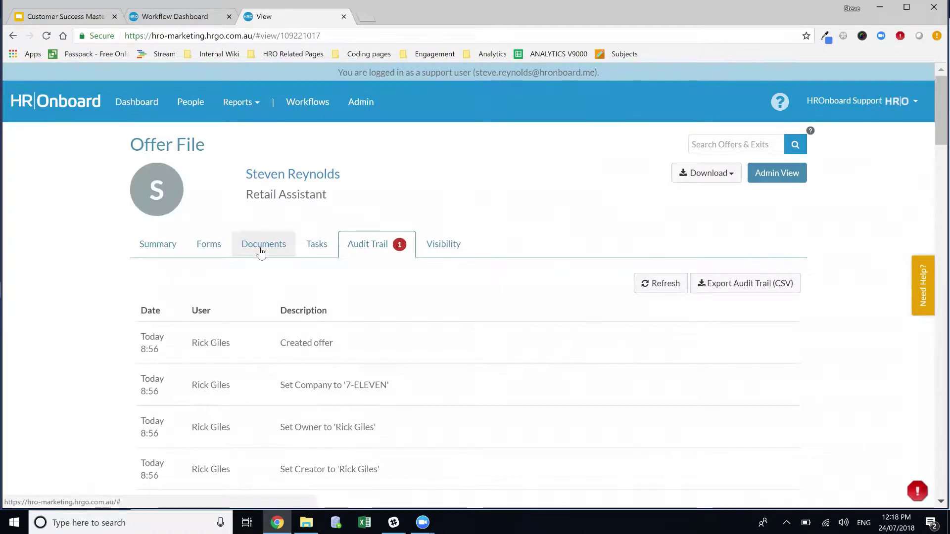
scroll(276, 265, "down", 8)
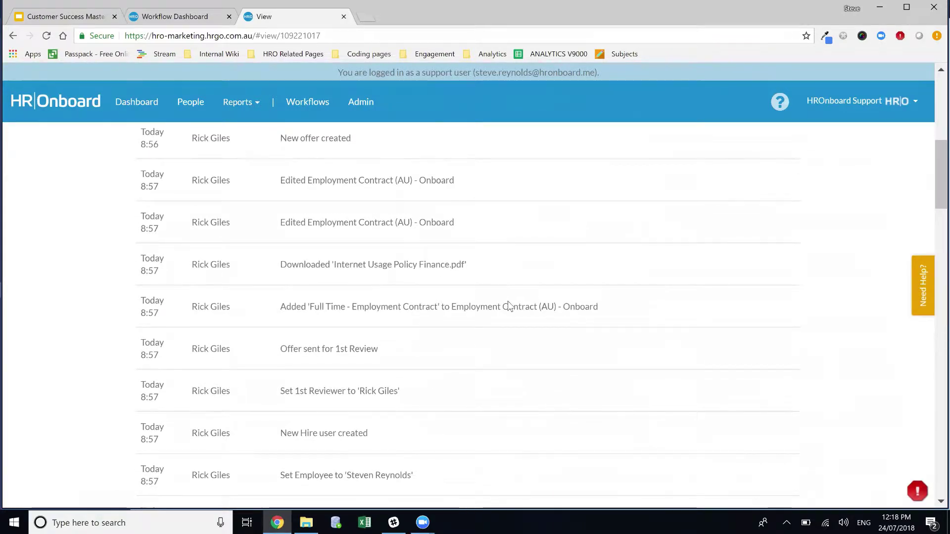
scroll(509, 308, "down", 2)
scroll(510, 309, "down", 3)
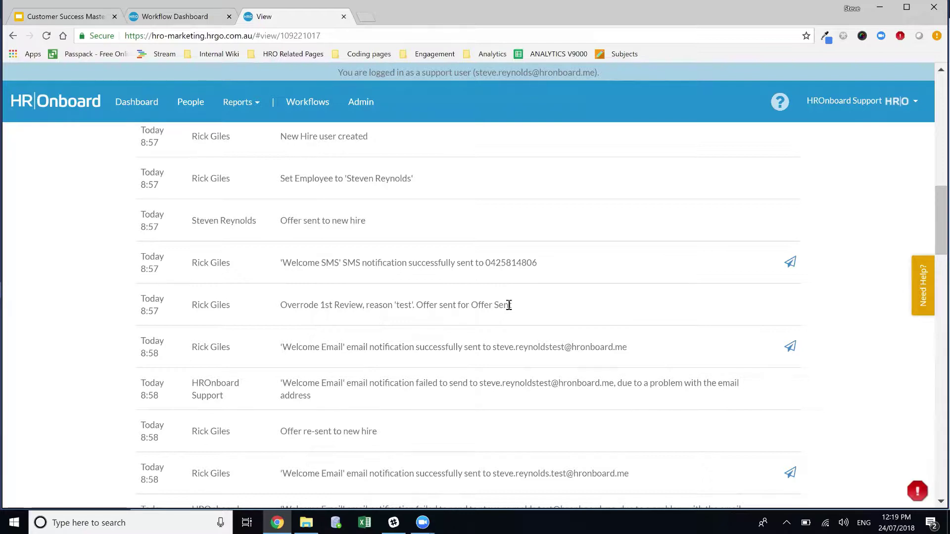
scroll(630, 284, "down", 3)
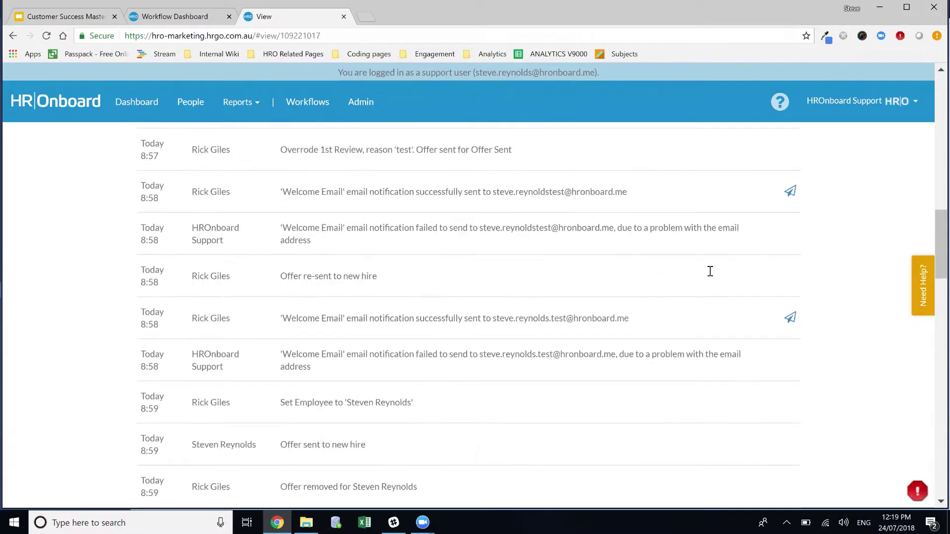
scroll(710, 271, "down", 15)
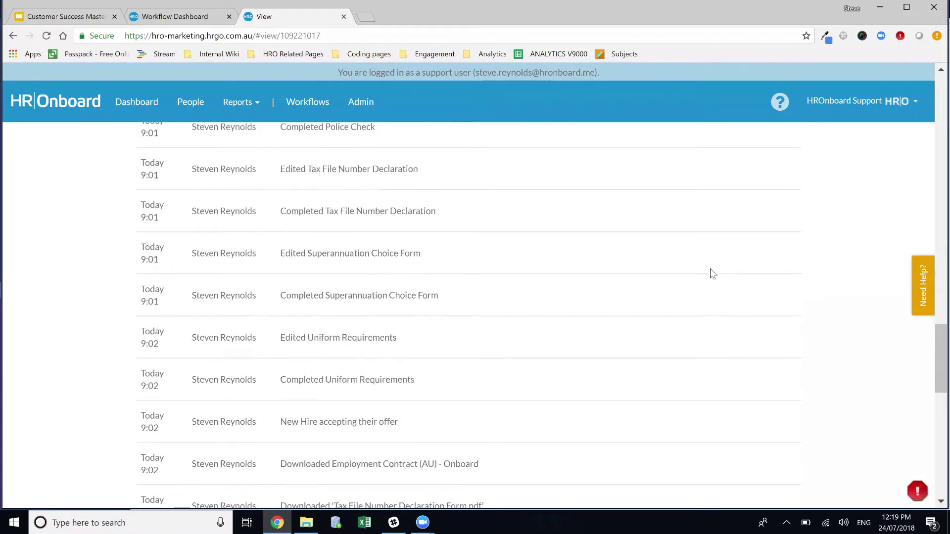
scroll(713, 273, "down", 13)
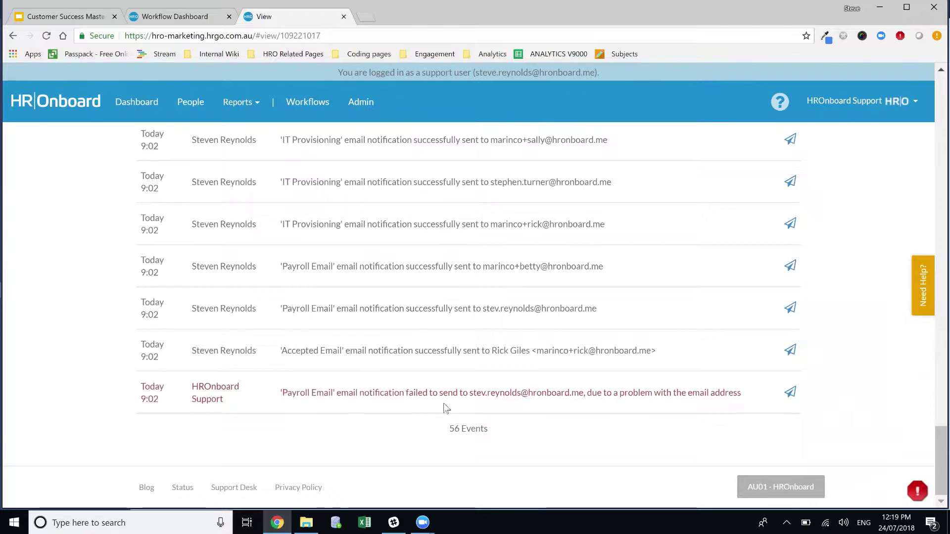
left_click_drag(473, 393, 584, 393)
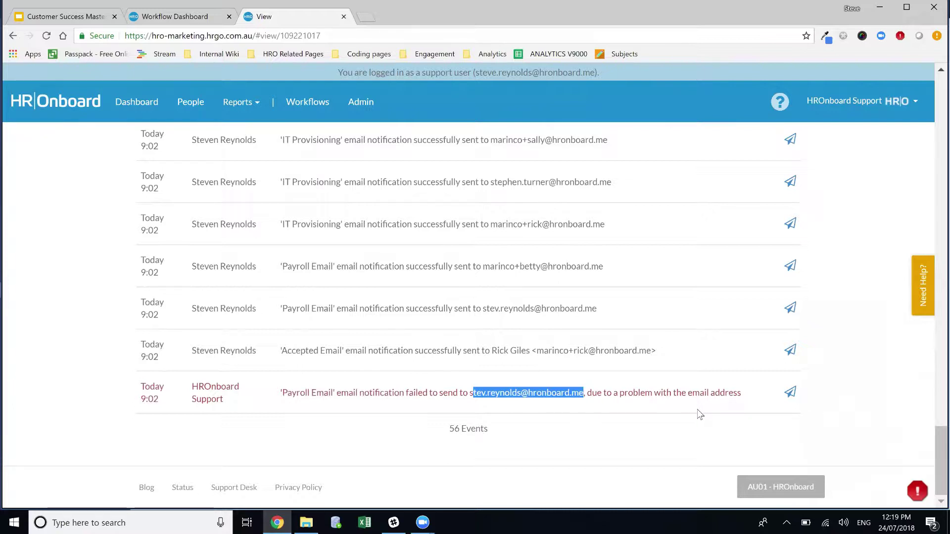
Step: Go to the Onboard Workflow's notifications and open the Payroll Email notification
left_click(379, 105)
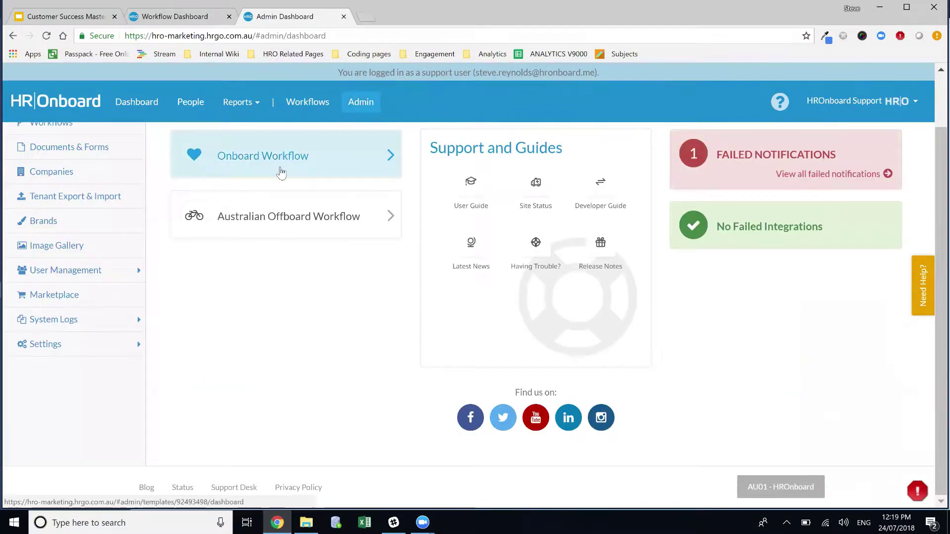
left_click(282, 165)
left_click(74, 405)
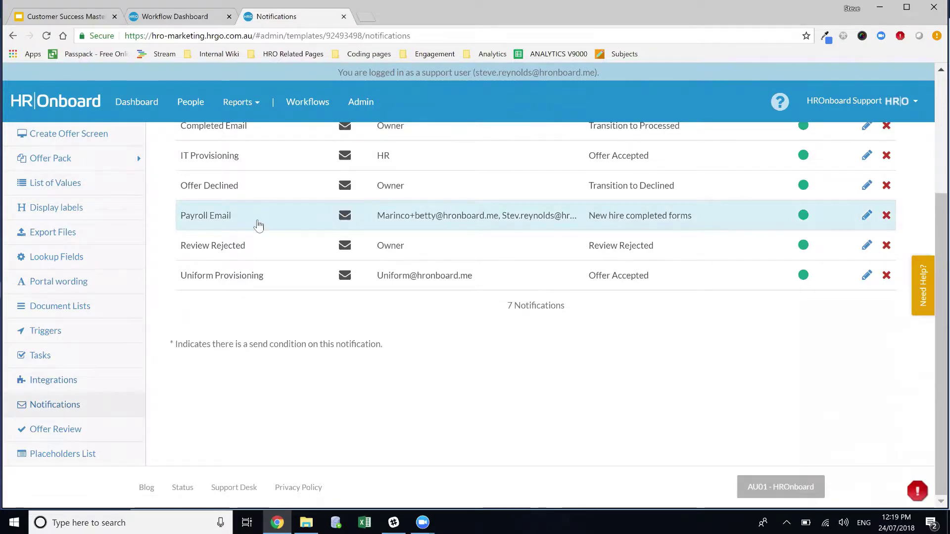
scroll(584, 363, "down", 2)
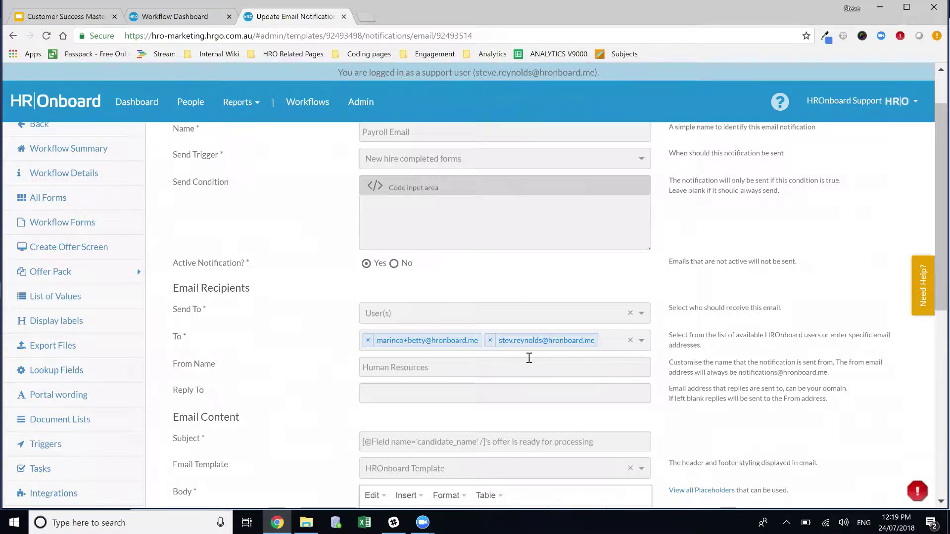
Step: Replace the misspelled To recipient with the correctly spelled e-mail address and save
left_click(491, 341)
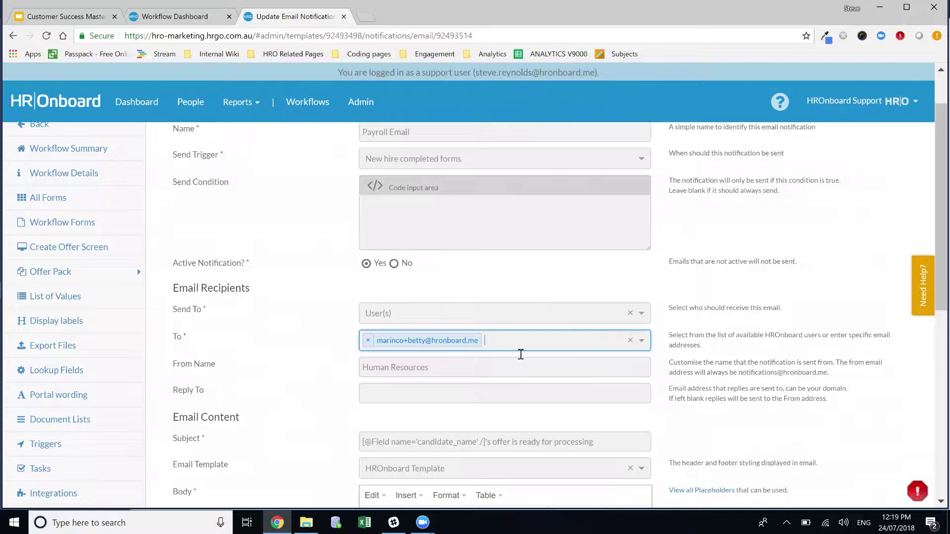
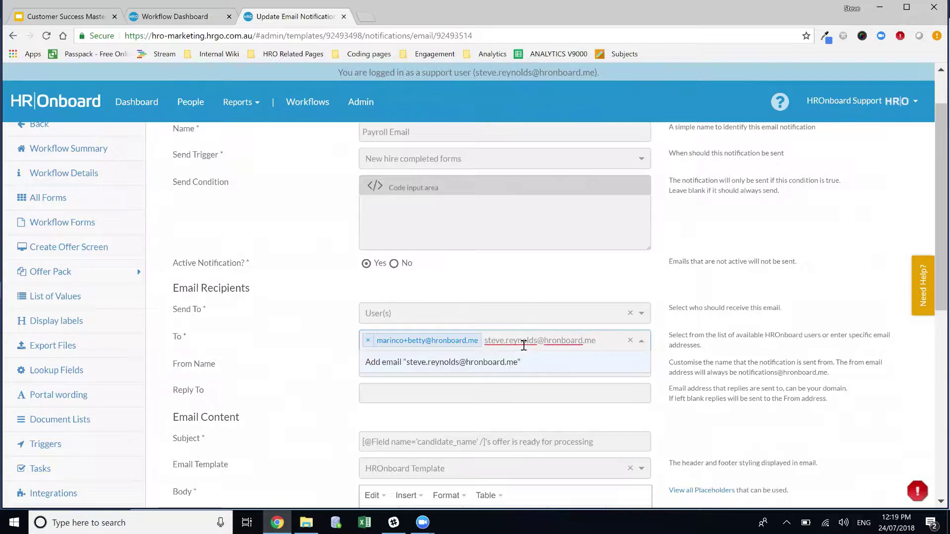
left_click(433, 365)
left_click(782, 339)
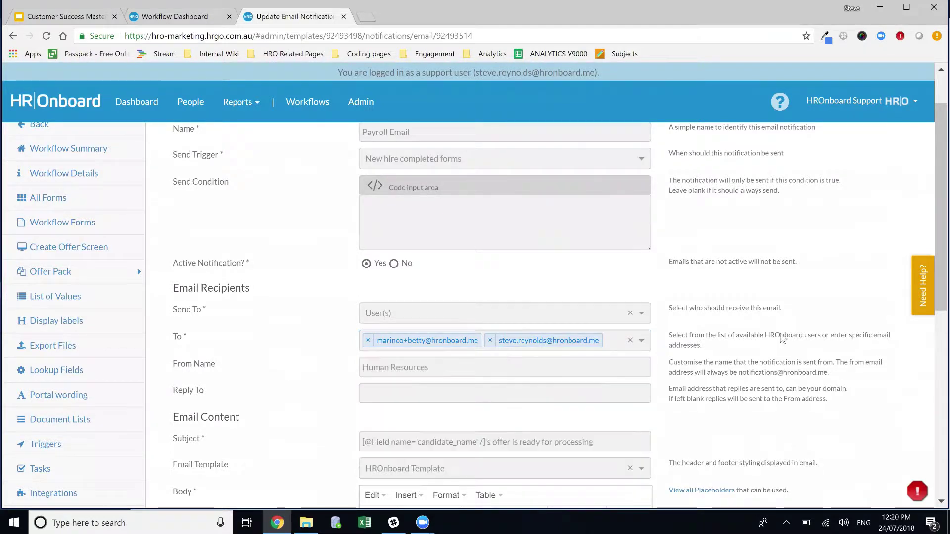
scroll(782, 339, "down", 10)
left_click(886, 406)
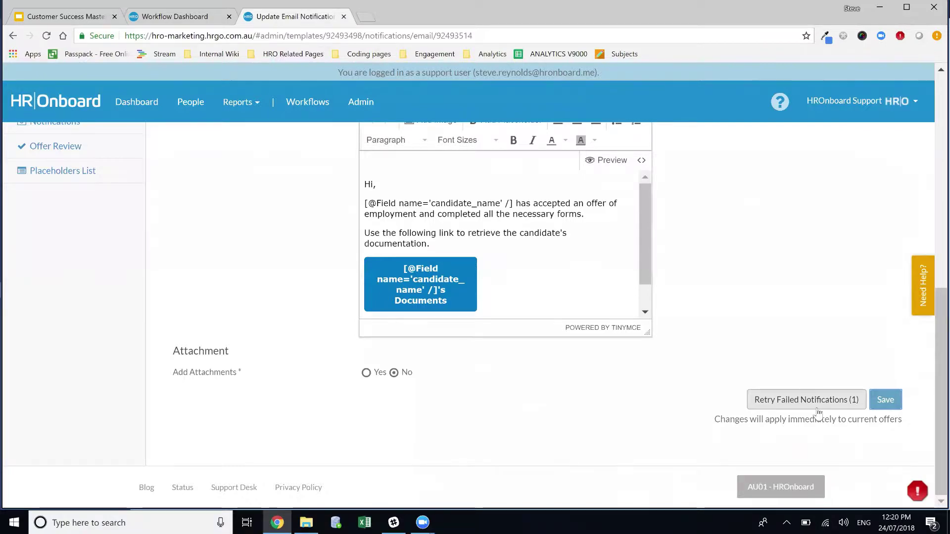
Step: Check the notifications help centre panel, then close it
scroll(819, 413, "up", 5)
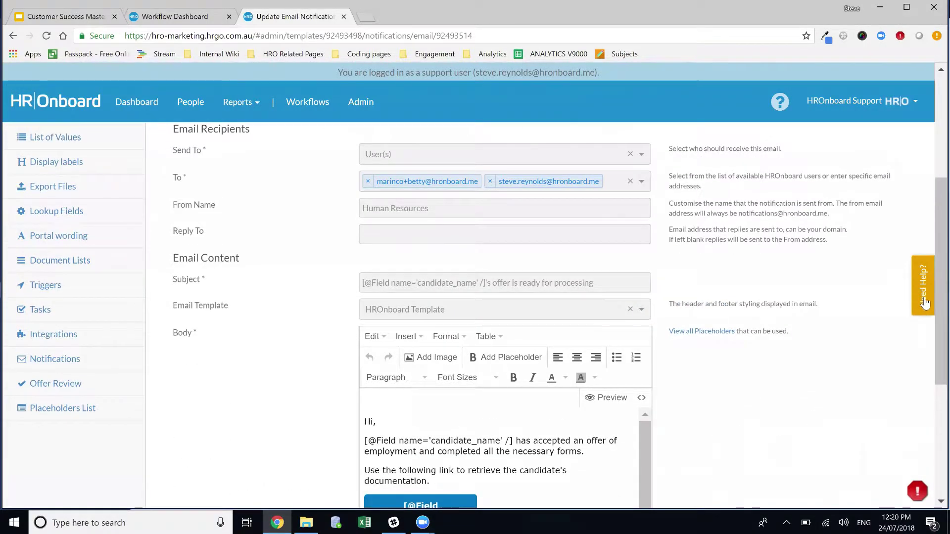
left_click(924, 302)
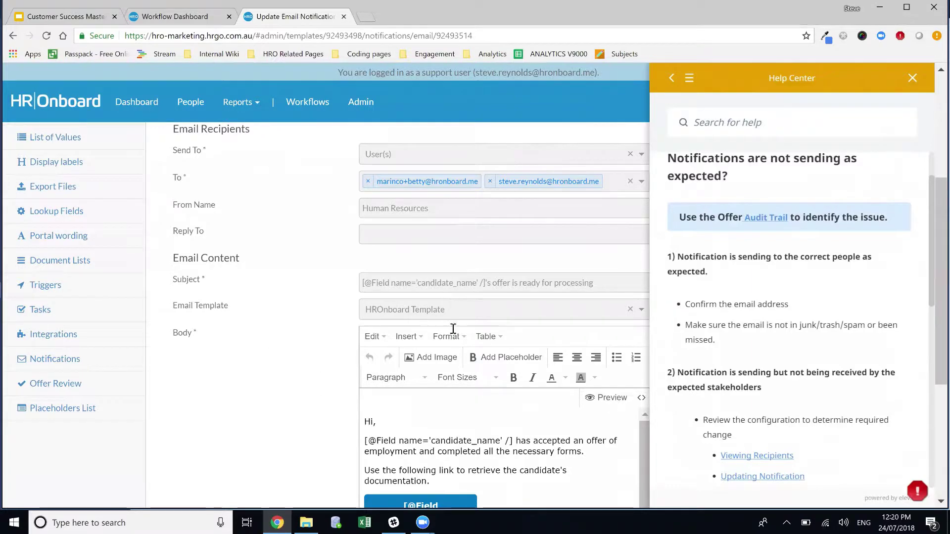
scroll(453, 328, "down", 2)
left_click(912, 78)
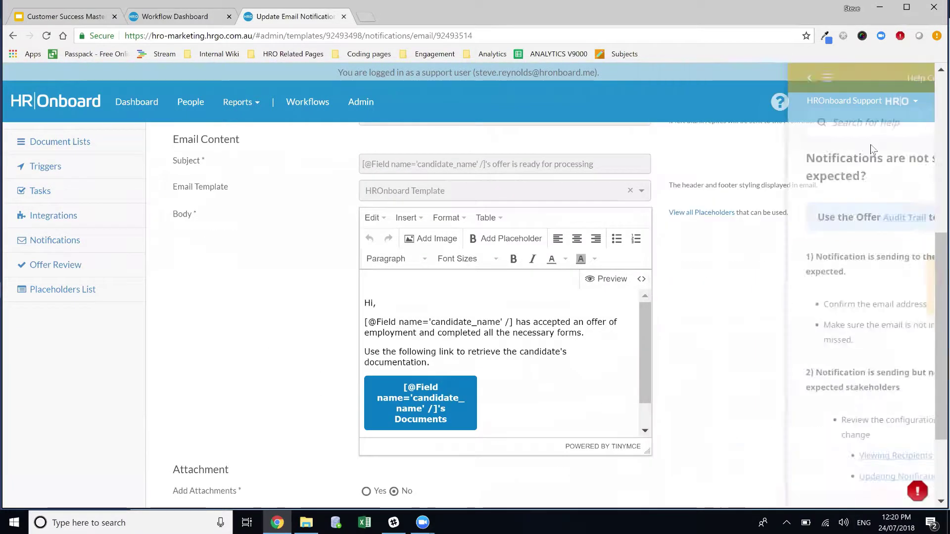
scroll(770, 248, "down", 2)
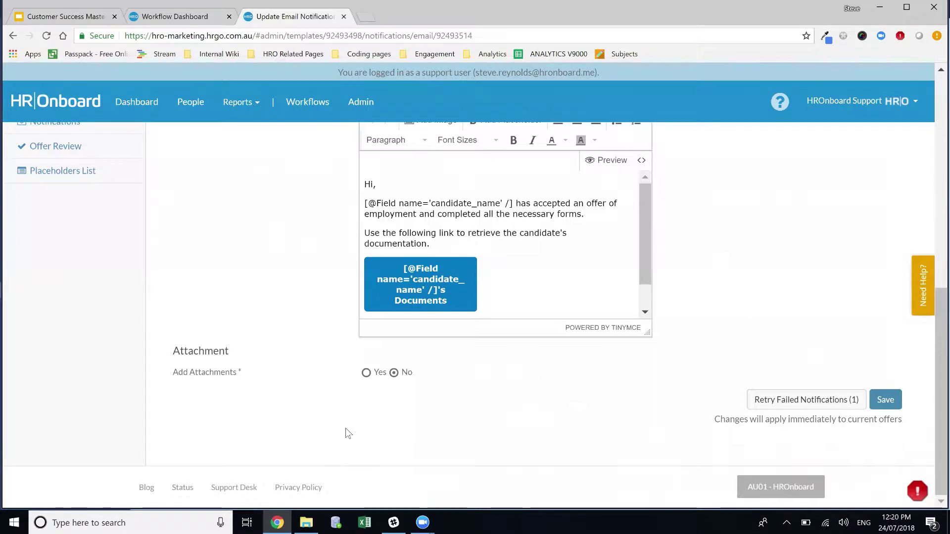
Step: Set Add Attachments to Yes and choose Facilities as the Payroll Email's attached form
left_click(372, 377)
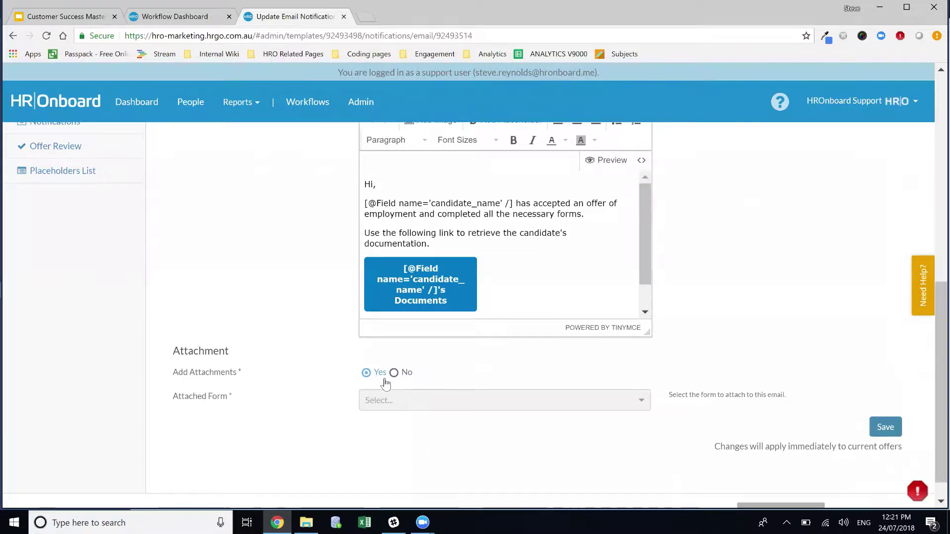
left_click(418, 395)
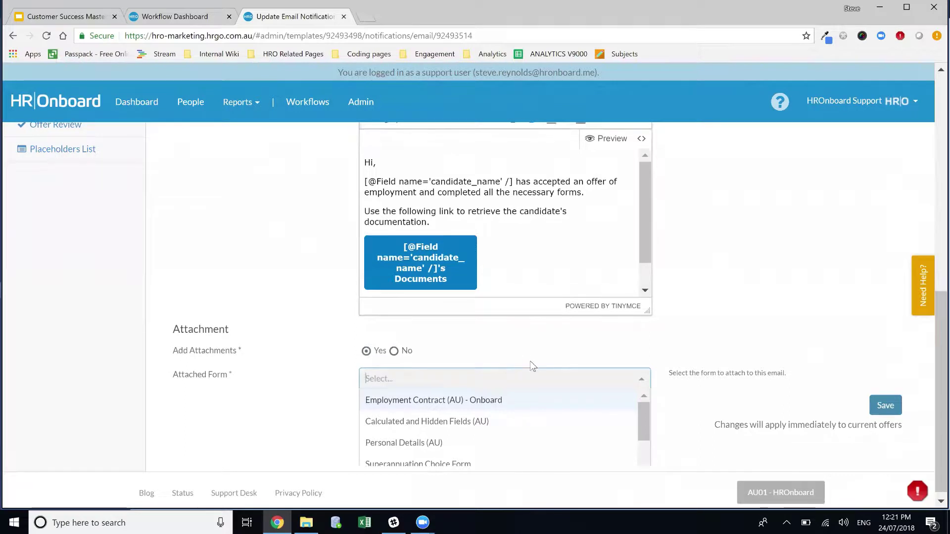
scroll(555, 412, "down", 1)
scroll(554, 411, "down", 1)
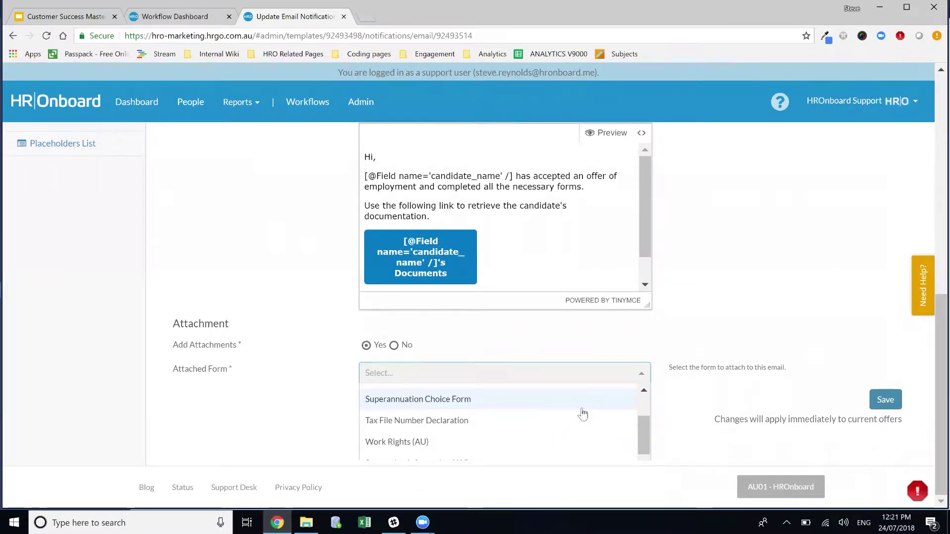
scroll(584, 413, "down", 1)
scroll(574, 412, "down", 2)
scroll(545, 424, "down", 1)
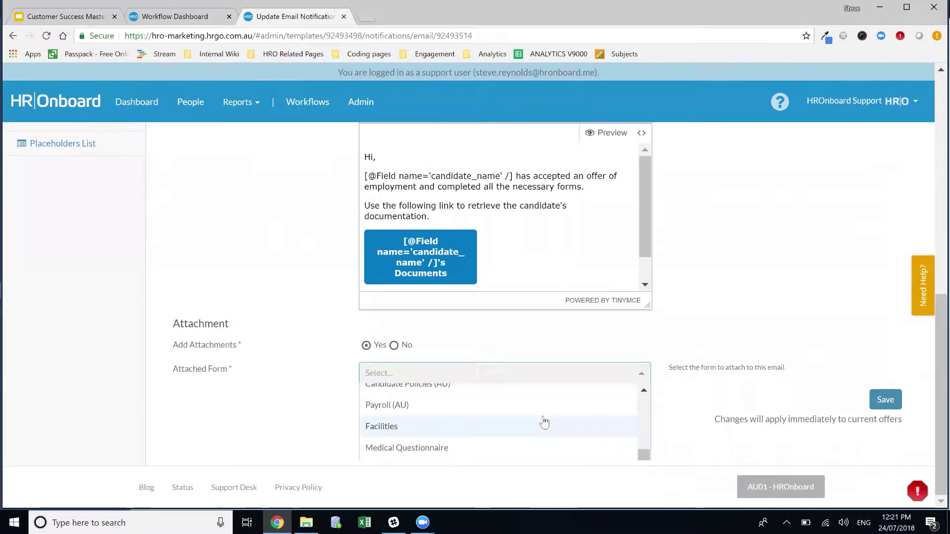
scroll(542, 421, "up", 5)
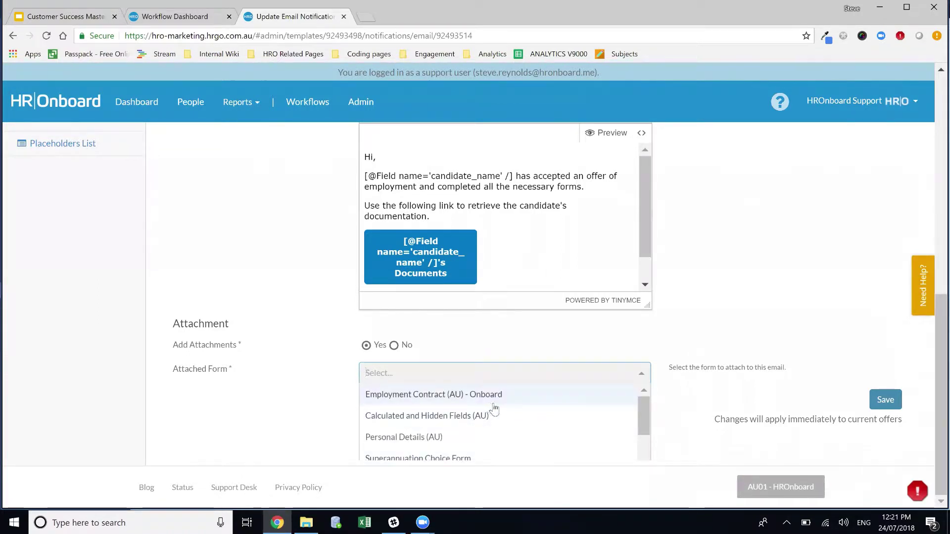
scroll(495, 409, "down", 1)
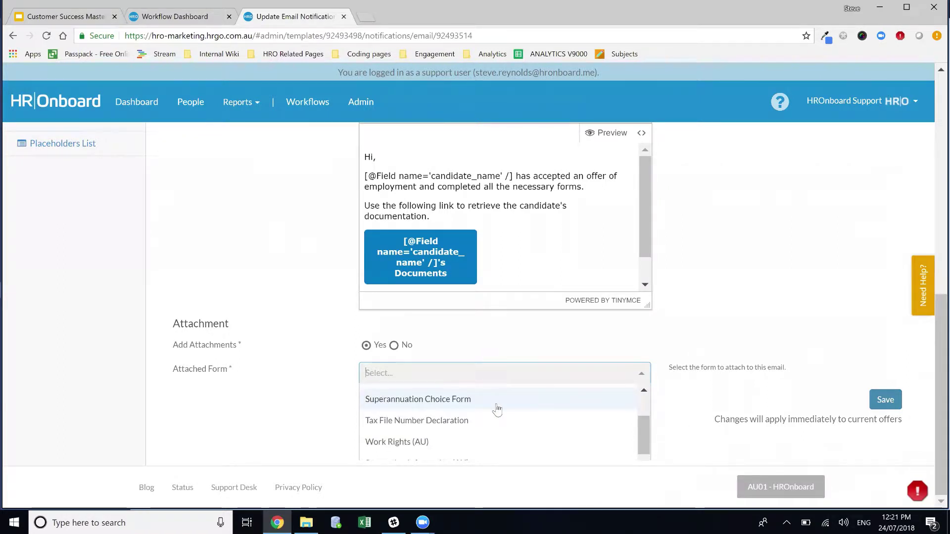
scroll(497, 410, "down", 2)
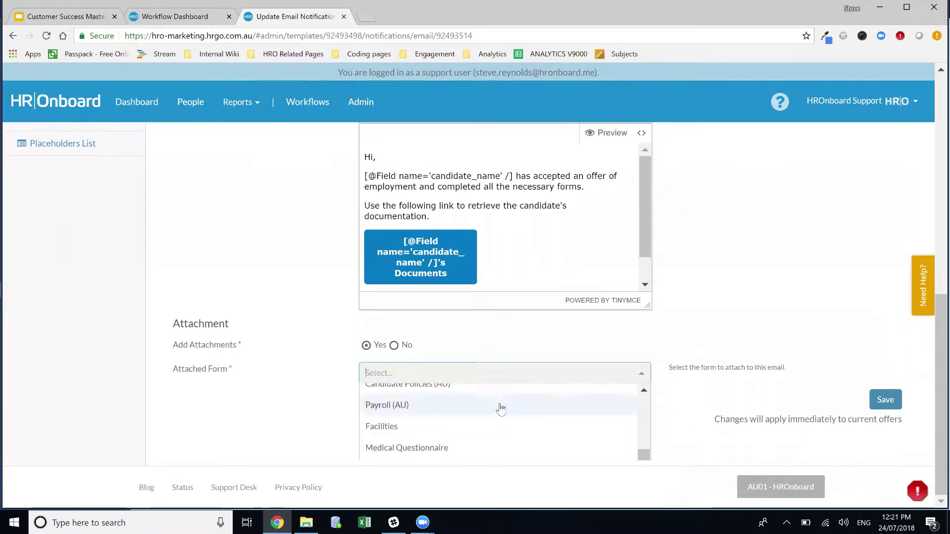
left_click(435, 432)
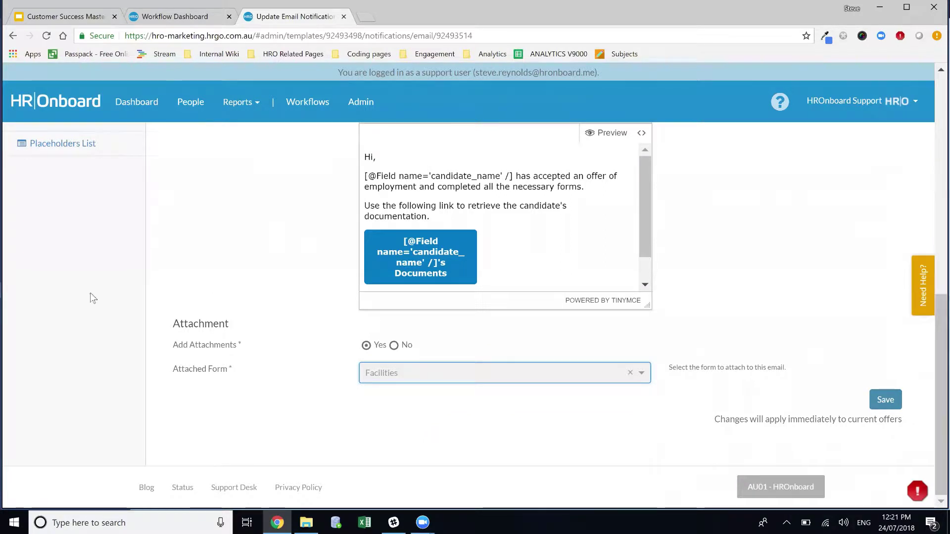
scroll(148, 278, "up", 5)
scroll(163, 302, "up", 4)
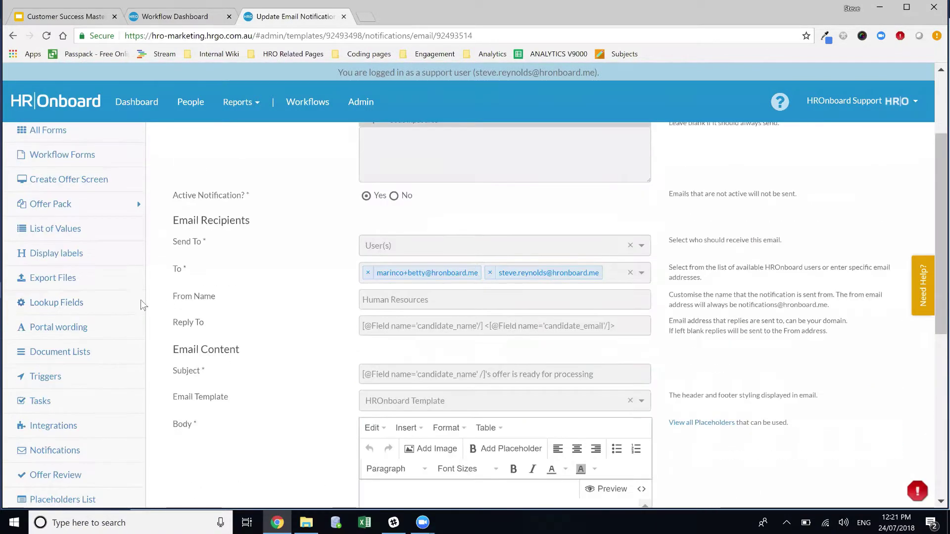
scroll(154, 305, "up", 1)
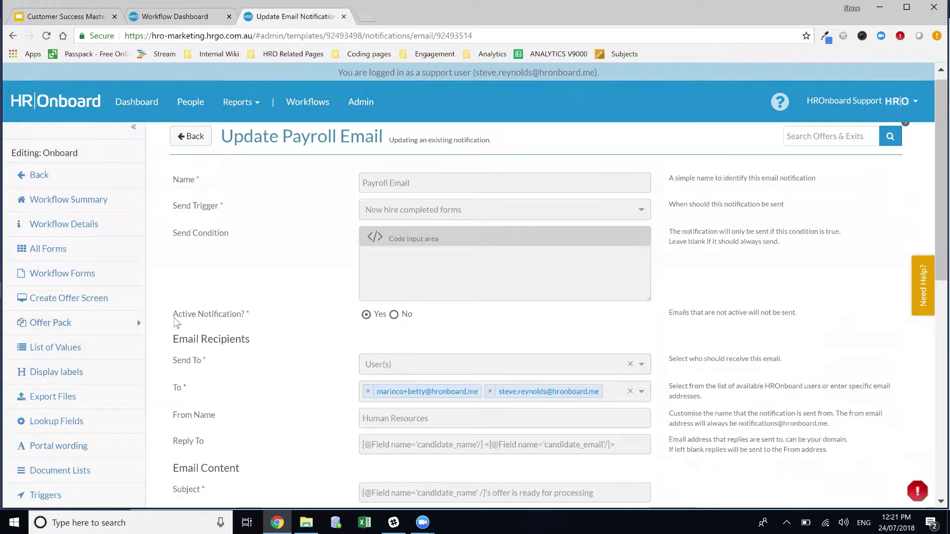
Step: View the Offer Pack (PDF) and Forms settings pages, then return to the workflow's Notifications list
left_click(89, 322)
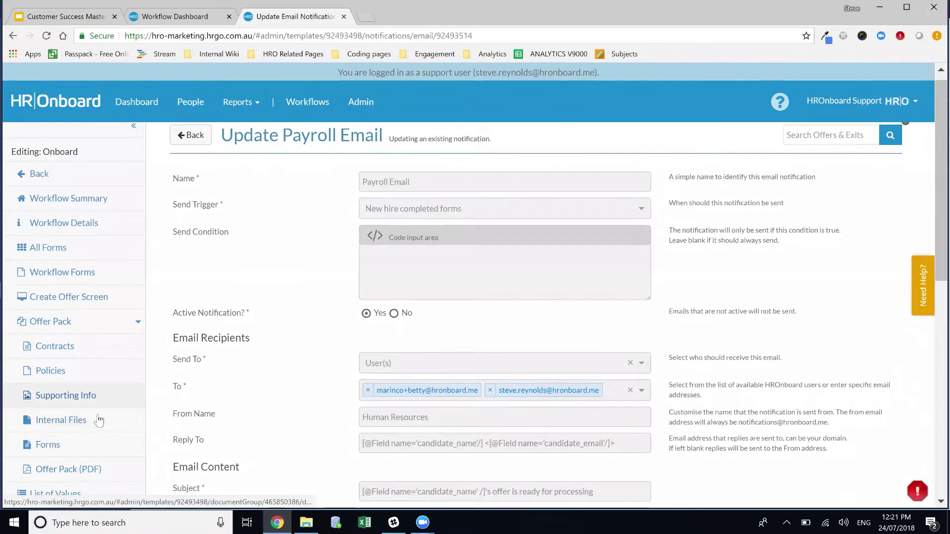
scroll(96, 411, "down", 1)
left_click(94, 411)
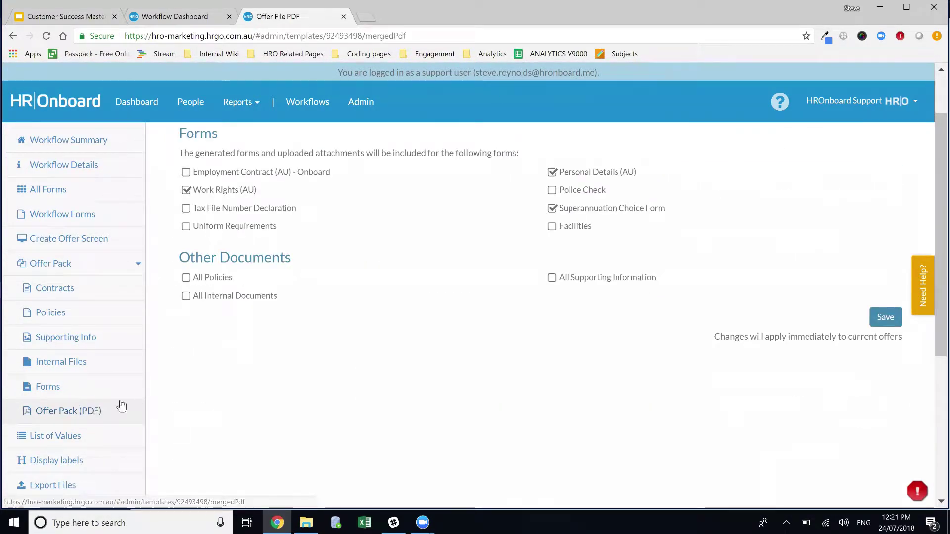
left_click(47, 389)
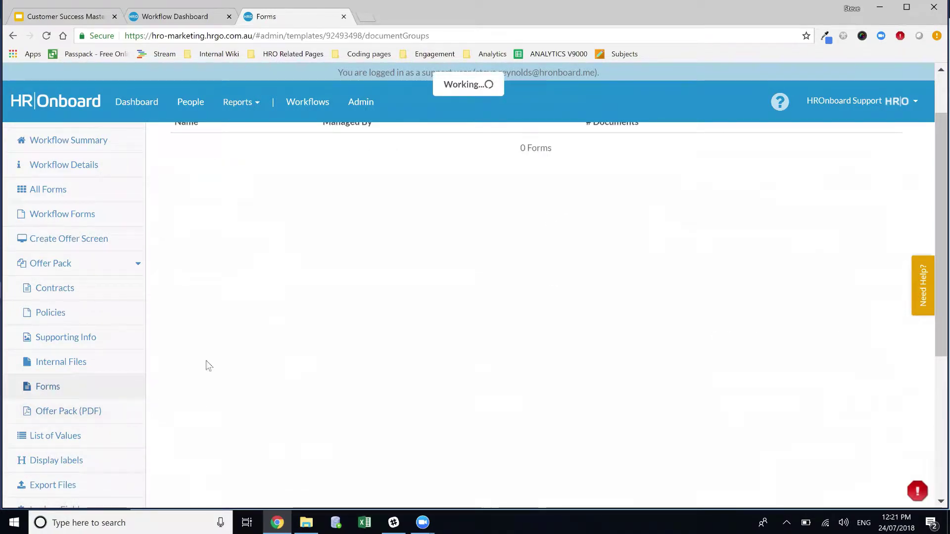
scroll(527, 302, "up", 1)
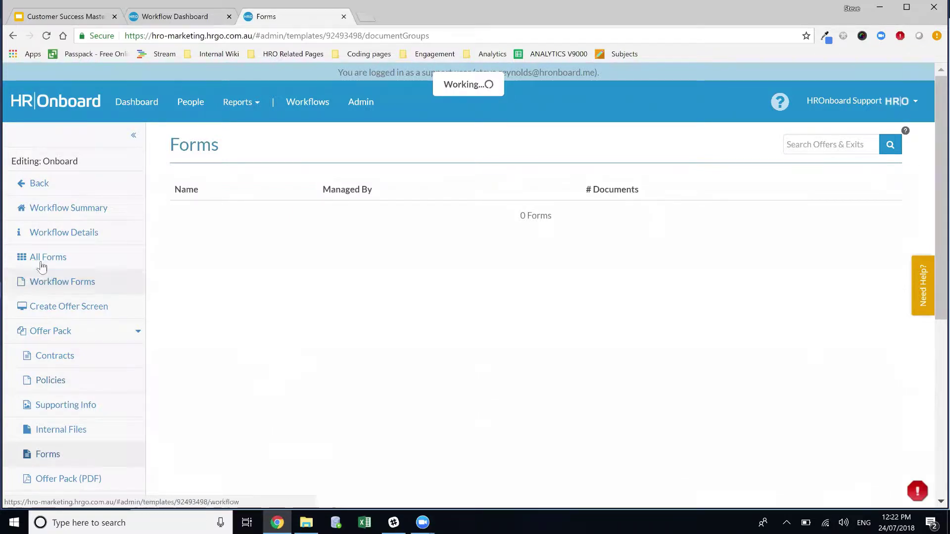
scroll(42, 317, "down", 1)
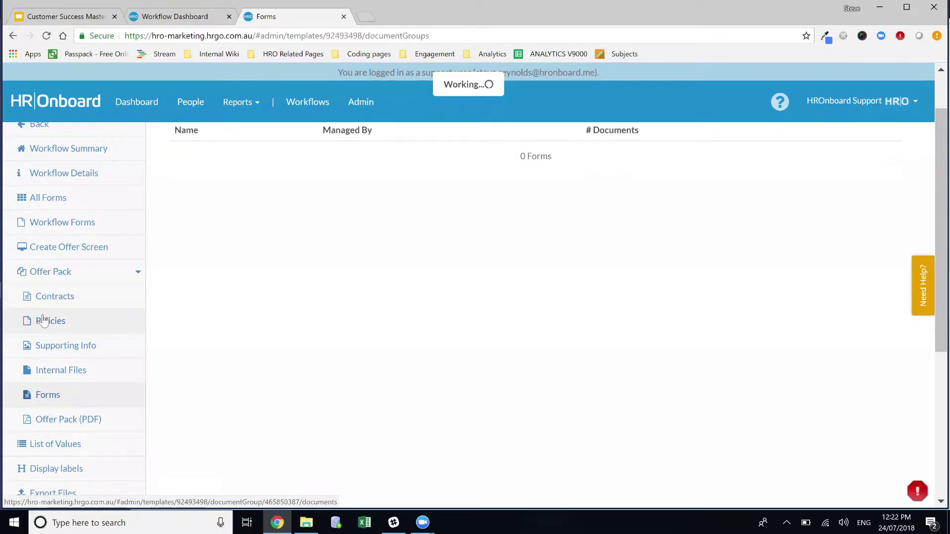
scroll(121, 293, "down", 2)
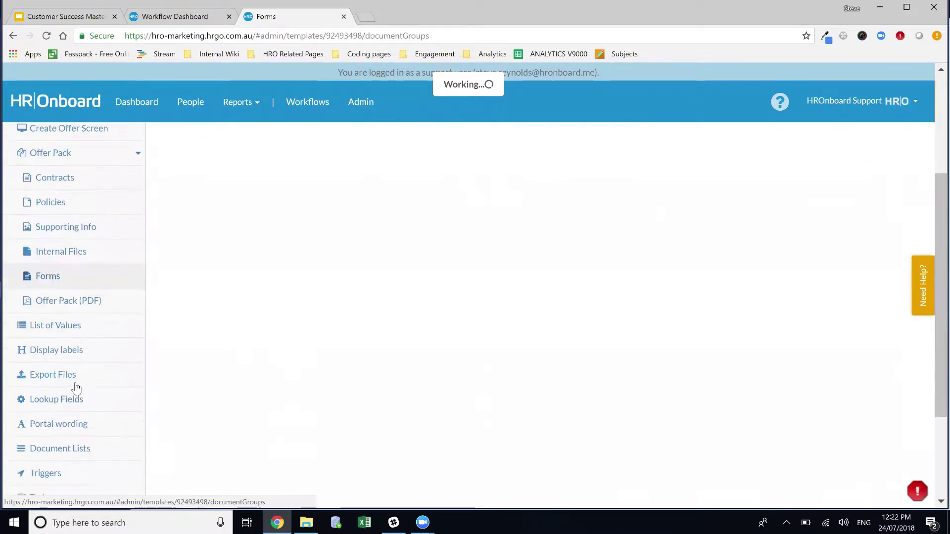
scroll(76, 388, "down", 2)
left_click(74, 428)
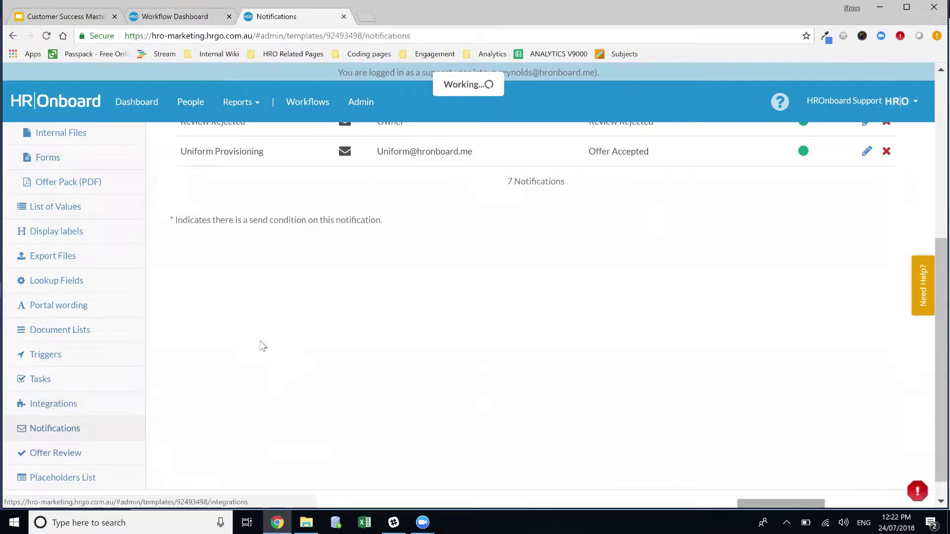
Step: Open the IT Provisioning row in the Notifications table to edit it
scroll(435, 413, "up", 4)
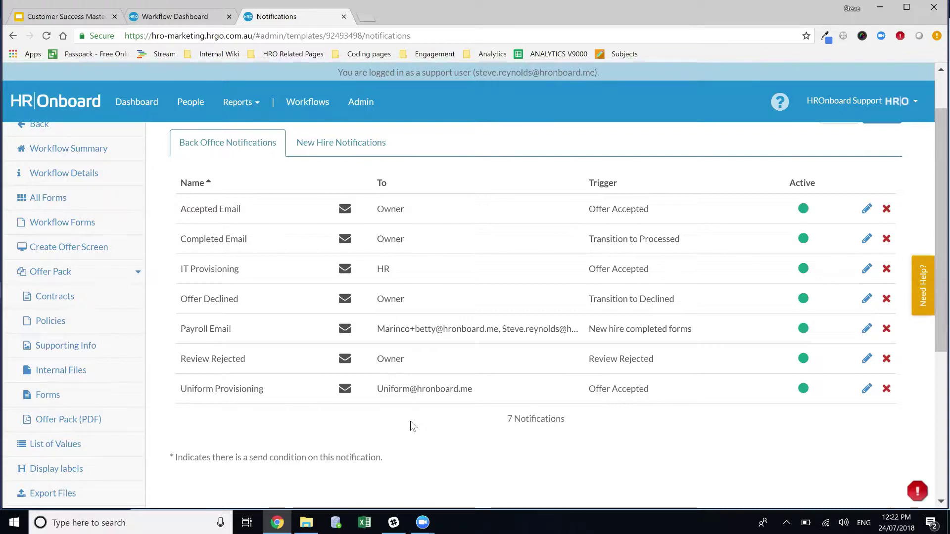
left_click(386, 281)
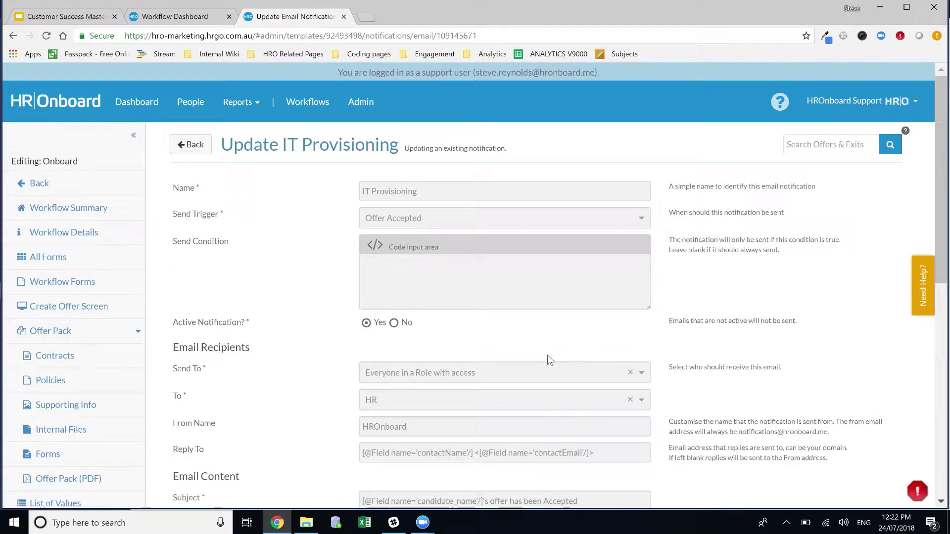
Step: Open the Help Center beside the IT Provisioning form on the 'Notifications are not sending as expected?' article
scroll(547, 355, "down", 3)
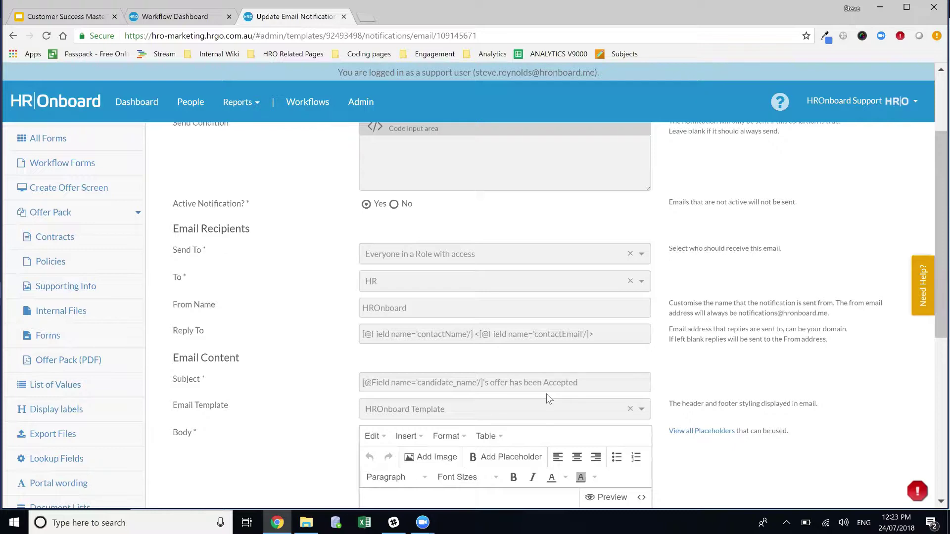
scroll(657, 347, "down", 1)
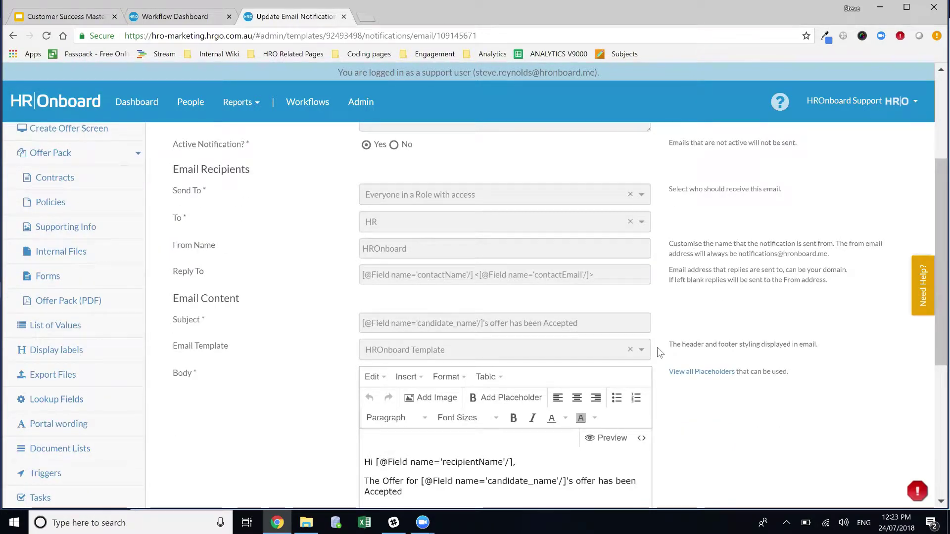
left_click(919, 294)
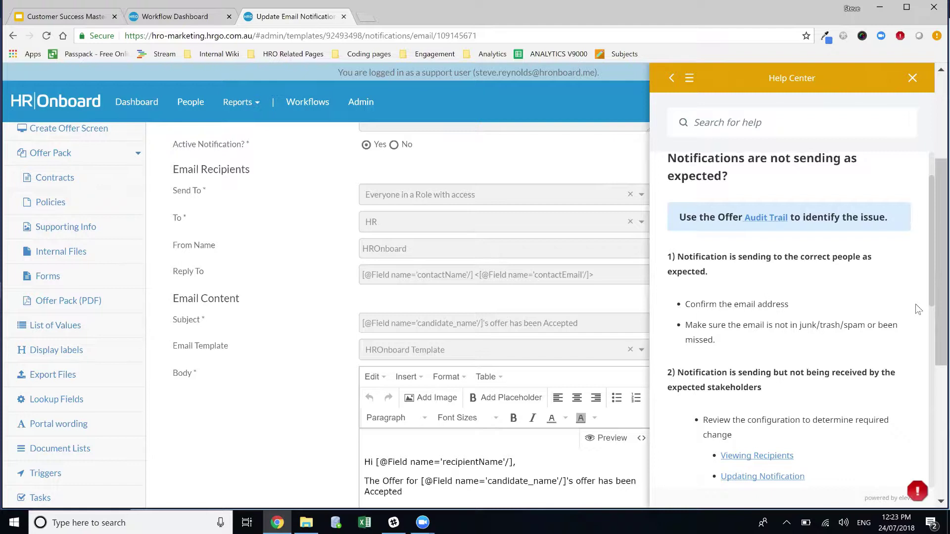
Step: Read through the troubleshooting article, return to the Help Center home page, and bring the form back to its top
scroll(817, 327, "down", 3)
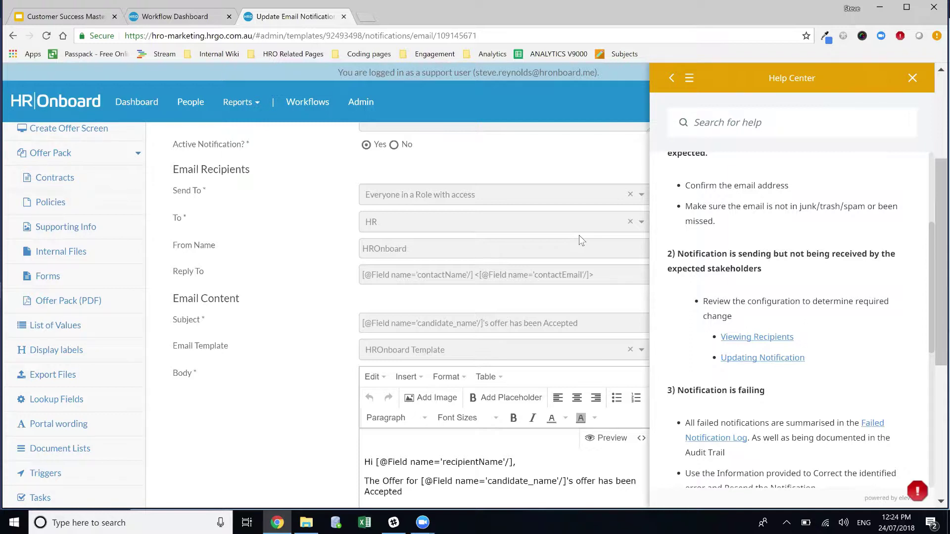
scroll(816, 341, "down", 3)
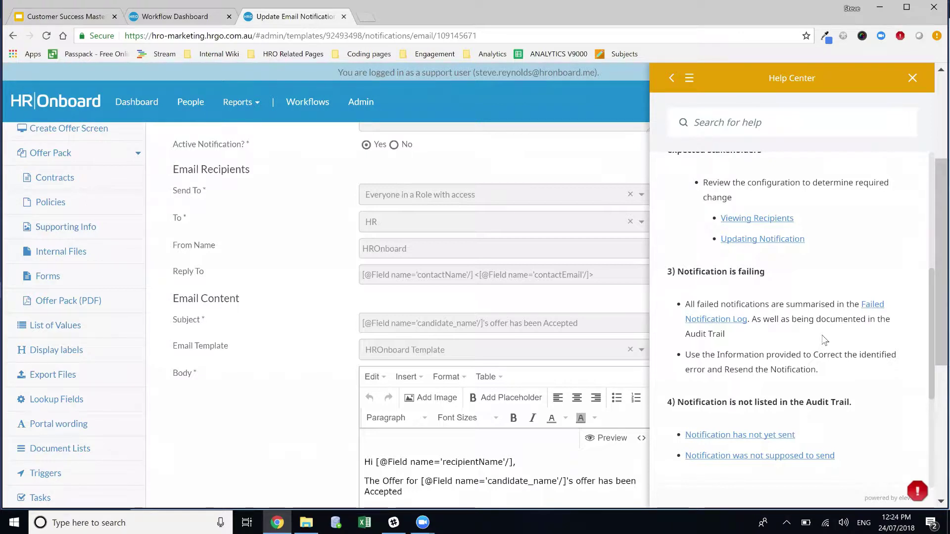
left_click(670, 79)
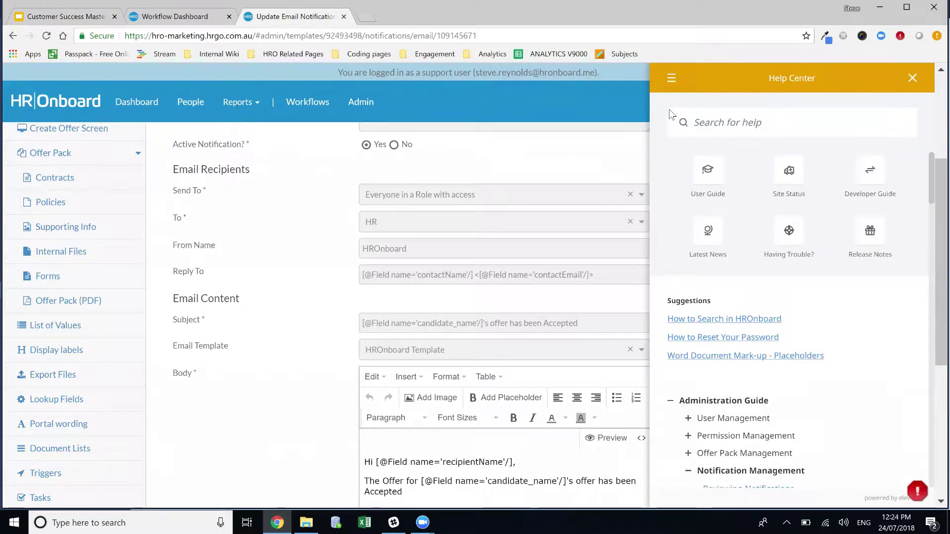
scroll(428, 276, "up", 4)
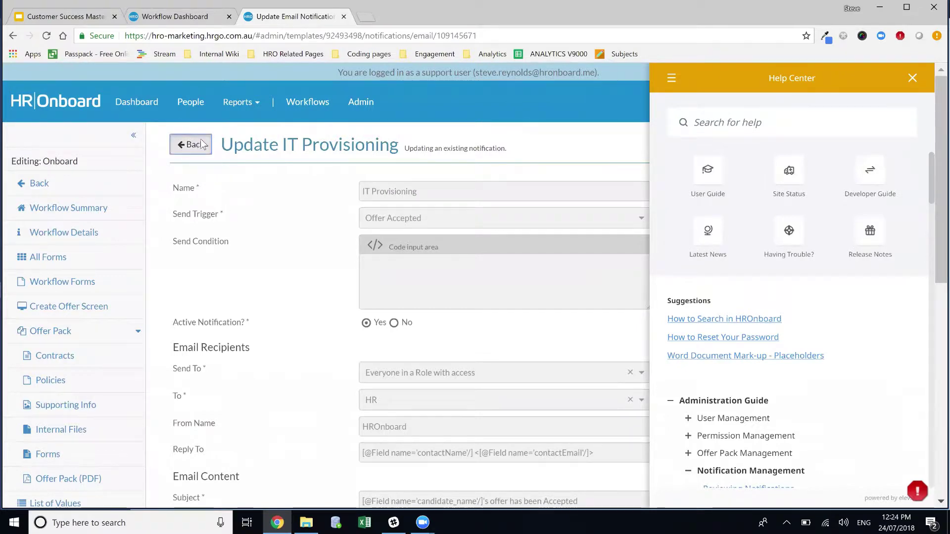
Step: Reopen IT Provisioning from the notifications list, list the Notification Management help articles, and focus Send Condition
left_click(196, 144)
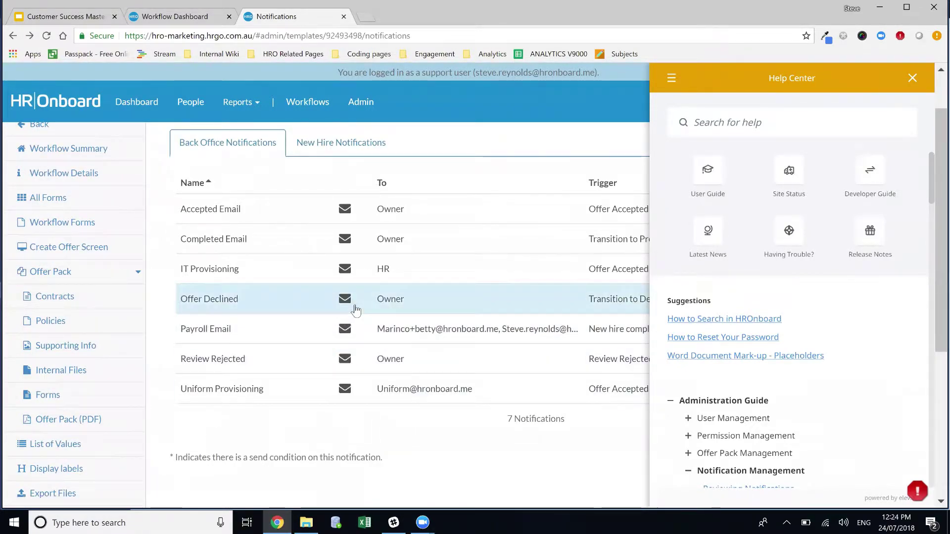
left_click(476, 271)
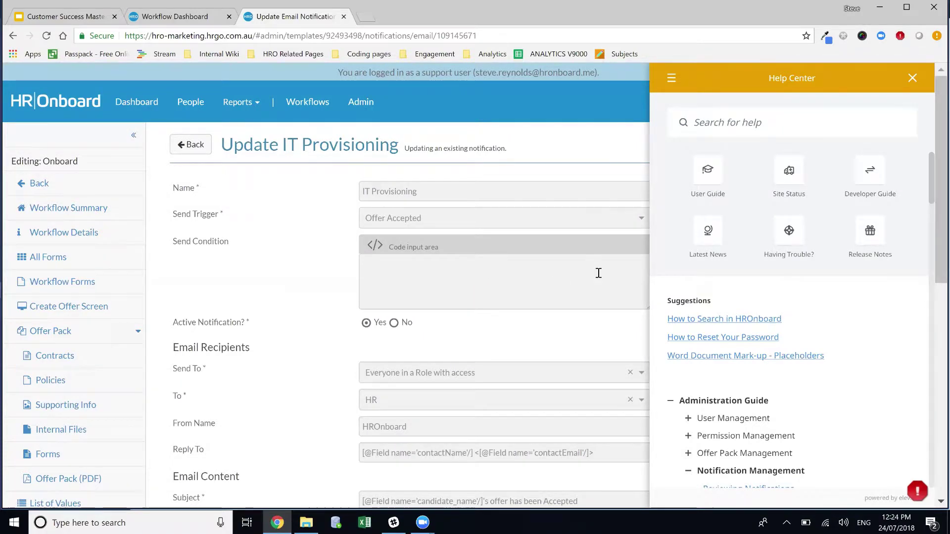
scroll(775, 391, "down", 1)
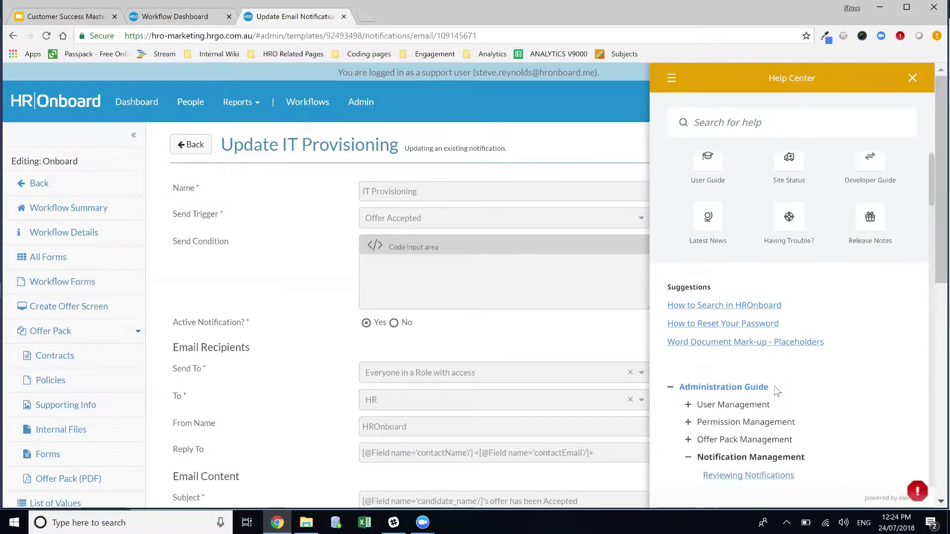
scroll(777, 391, "down", 5)
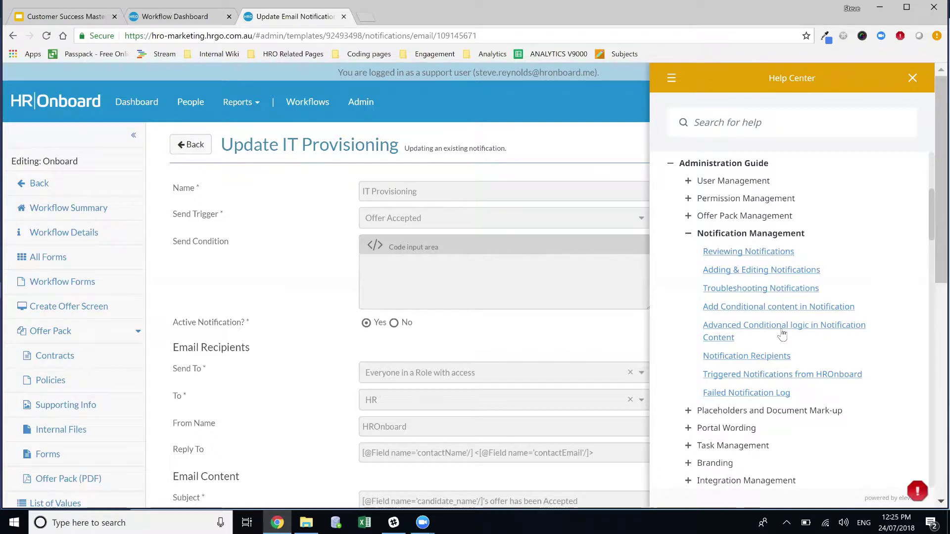
left_click(386, 292)
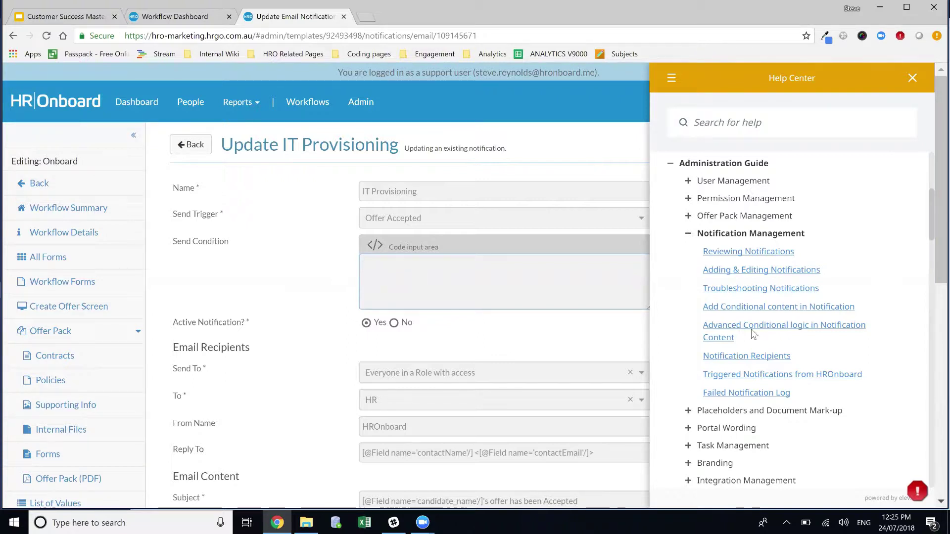
Step: In the 'Add Conditional content in Notification' help article, copy the Fixed Term example code
left_click(746, 308)
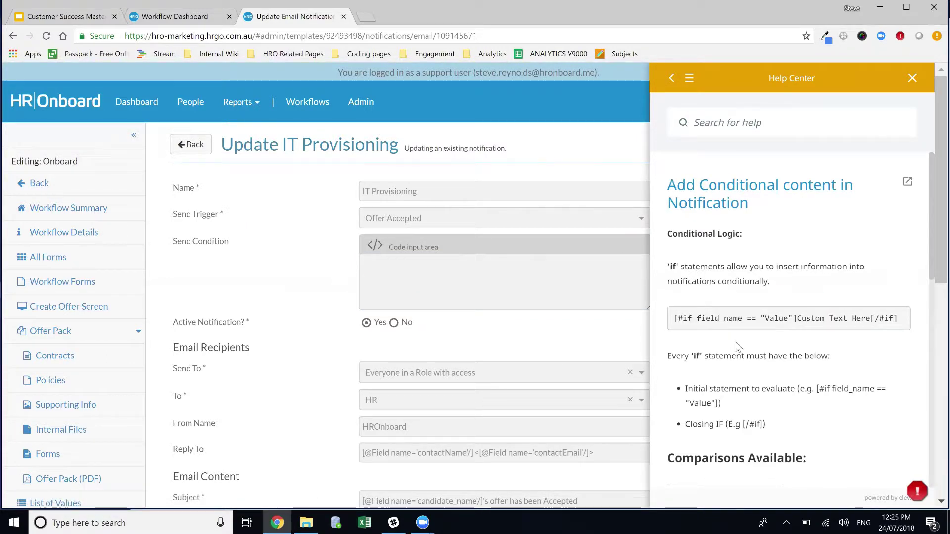
scroll(741, 346, "down", 1)
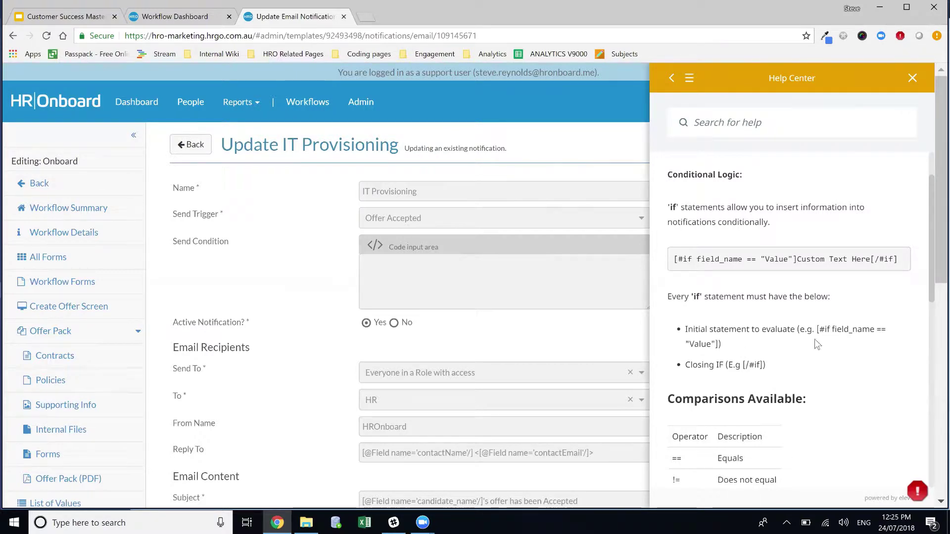
scroll(850, 333, "down", 3)
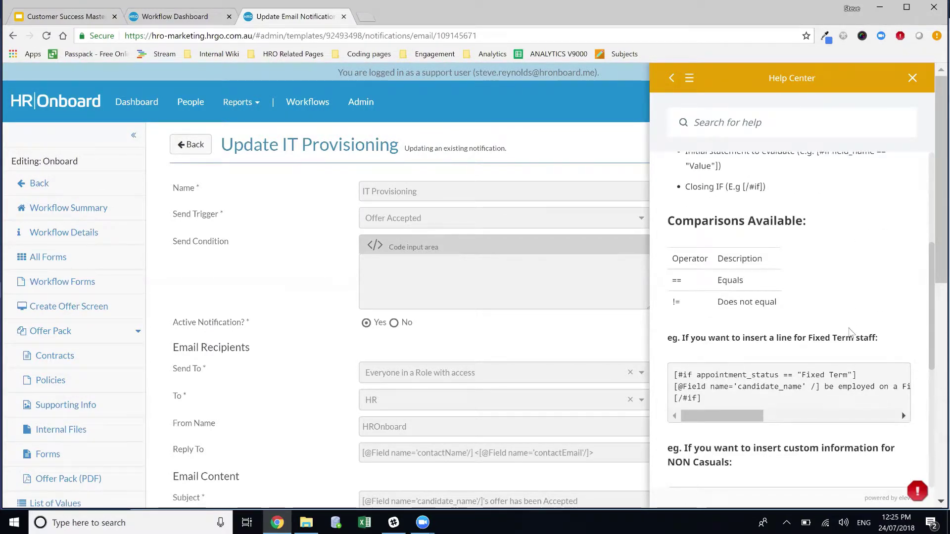
scroll(851, 331, "down", 1)
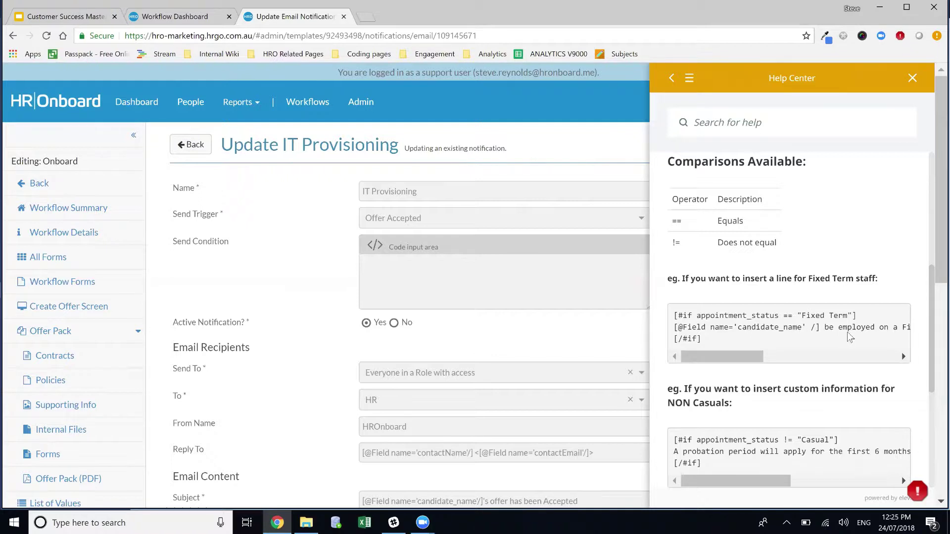
left_click_drag(716, 343, 673, 315)
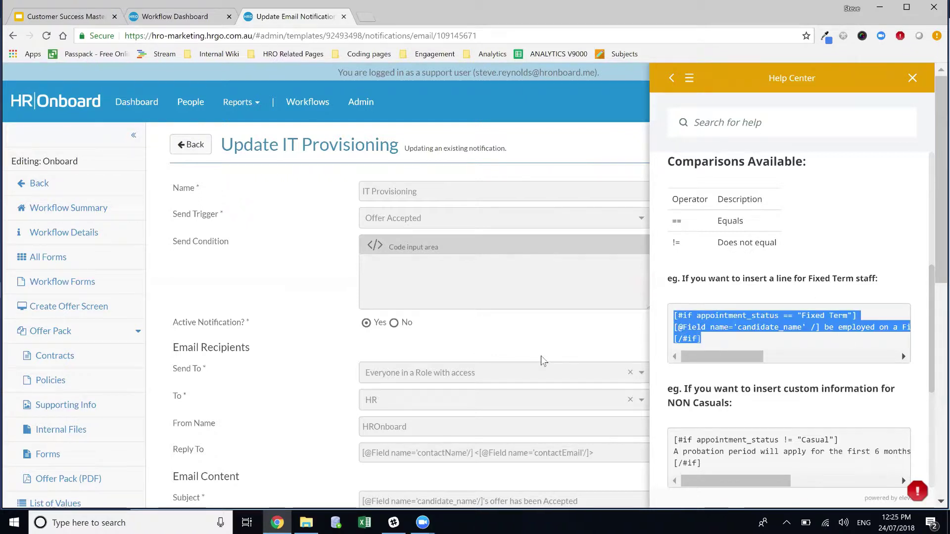
scroll(548, 359, "down", 1)
scroll(548, 360, "down", 6)
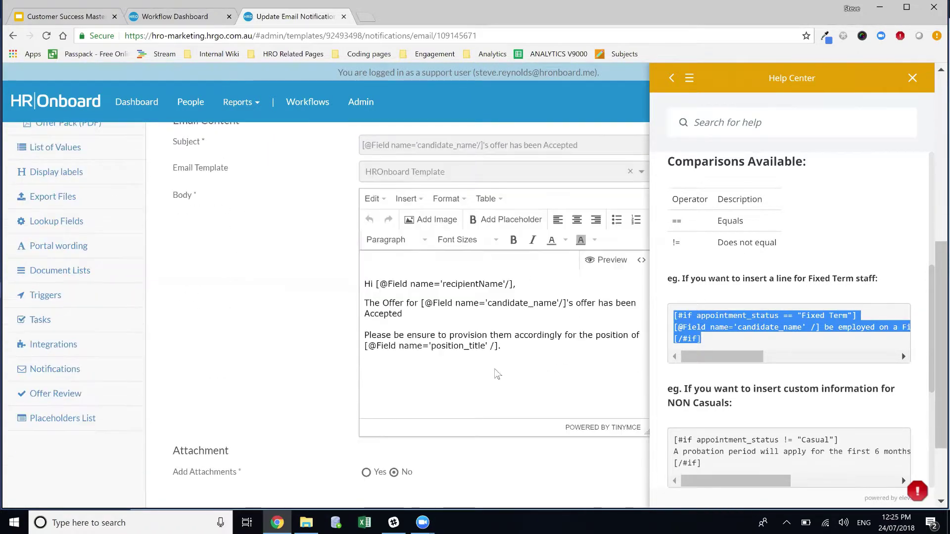
Step: At the email body's end, paste then undo the example, and type [#if appointment_status == "Fixed Term"]
left_click(523, 357)
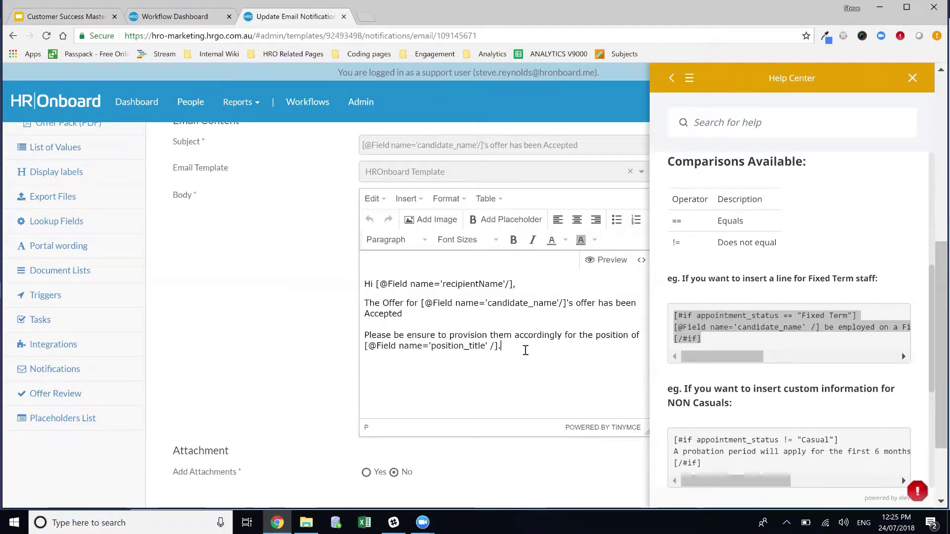
left_click(514, 350)
key("Return")
key("Return")
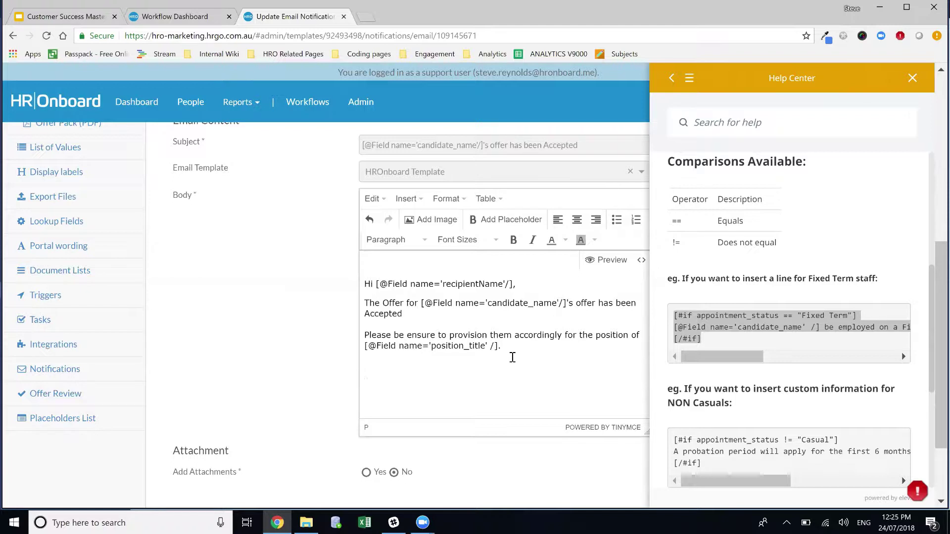
key("ctrl+v")
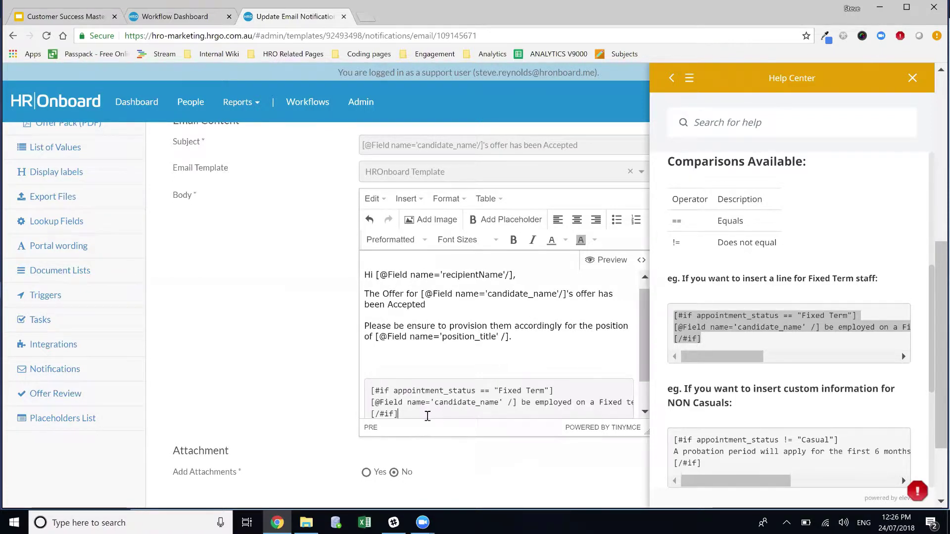
key("ctrl+z")
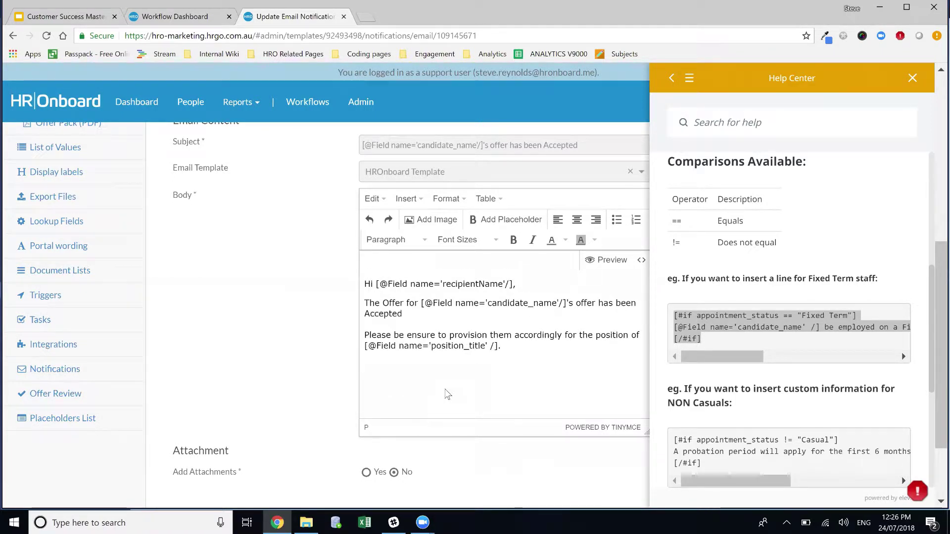
type("[#if a")
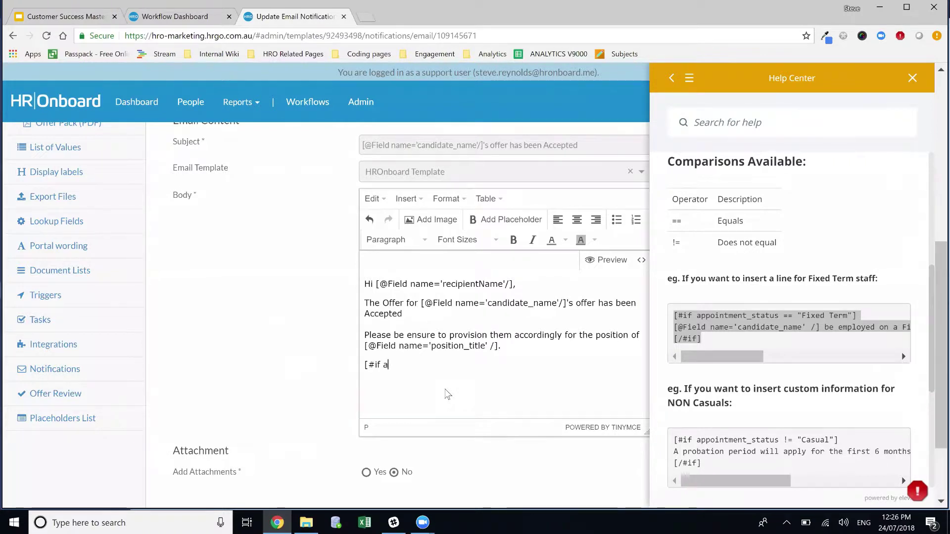
type("ppointm")
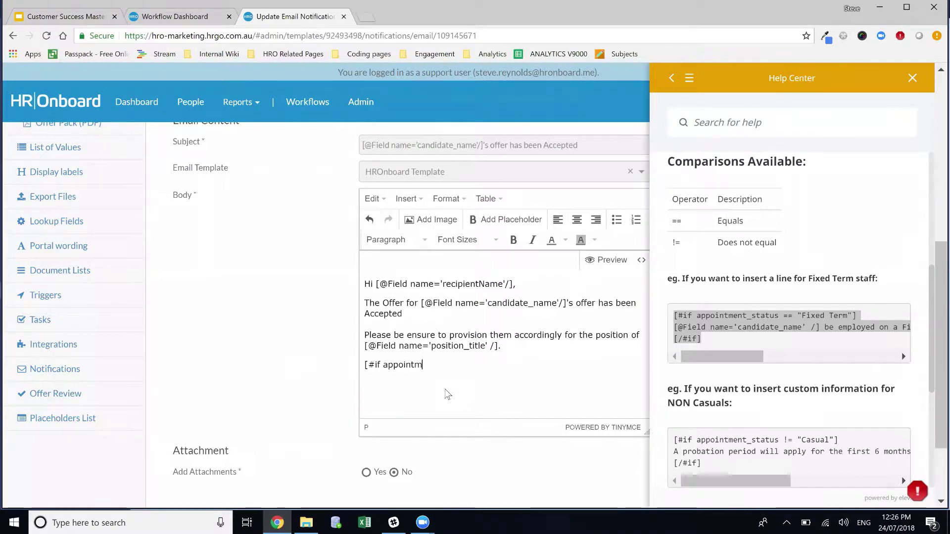
type("ent_stat")
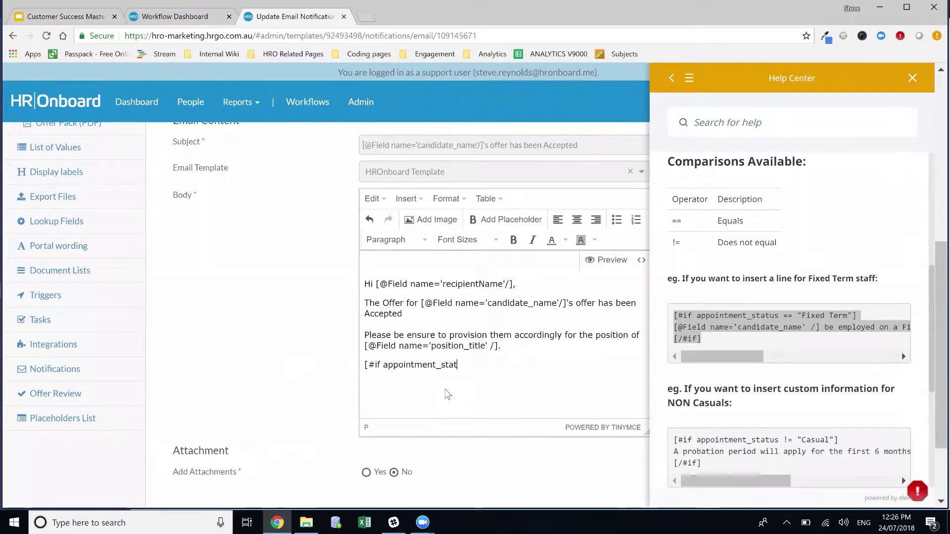
type("us ==")
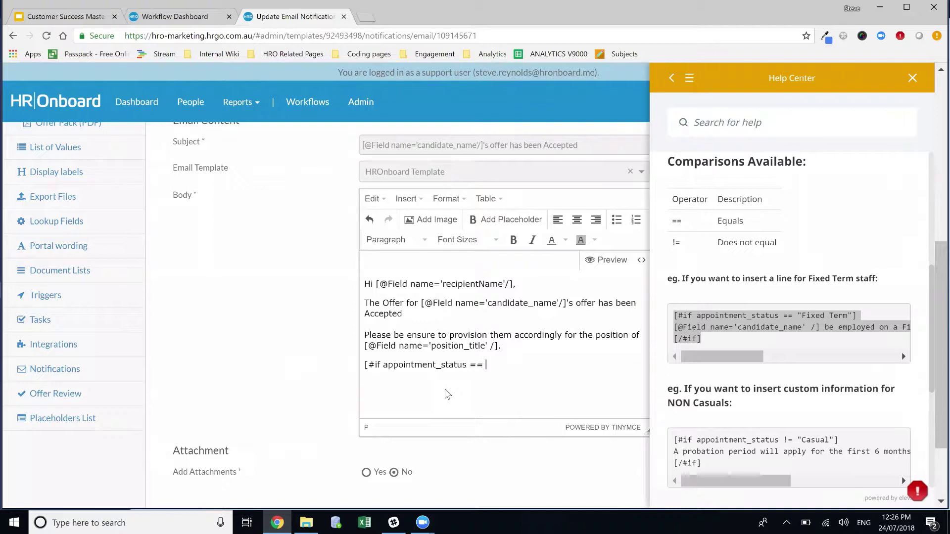
type(" \"Fixed Term\"]")
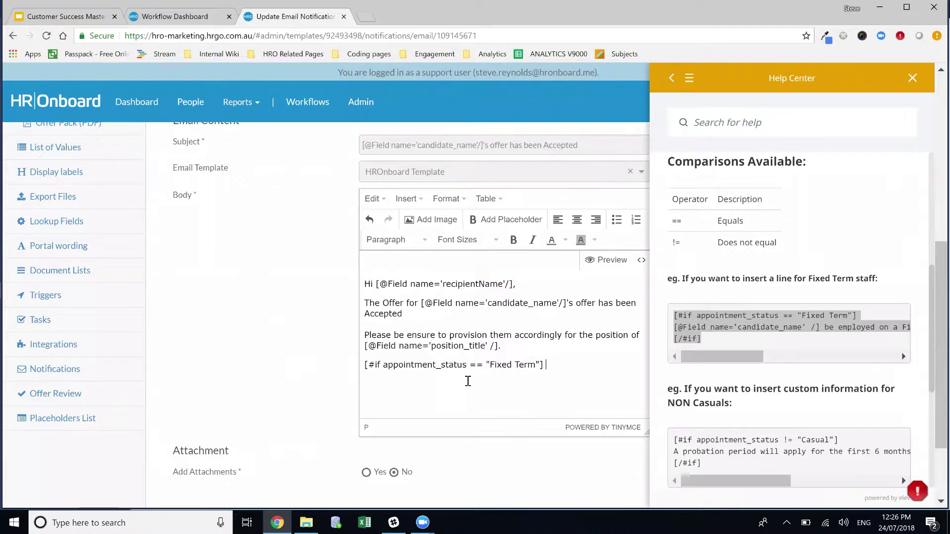
Step: Insert the candidate_first_name placeholder followed by the text 'will be finishing on'
left_click(511, 219)
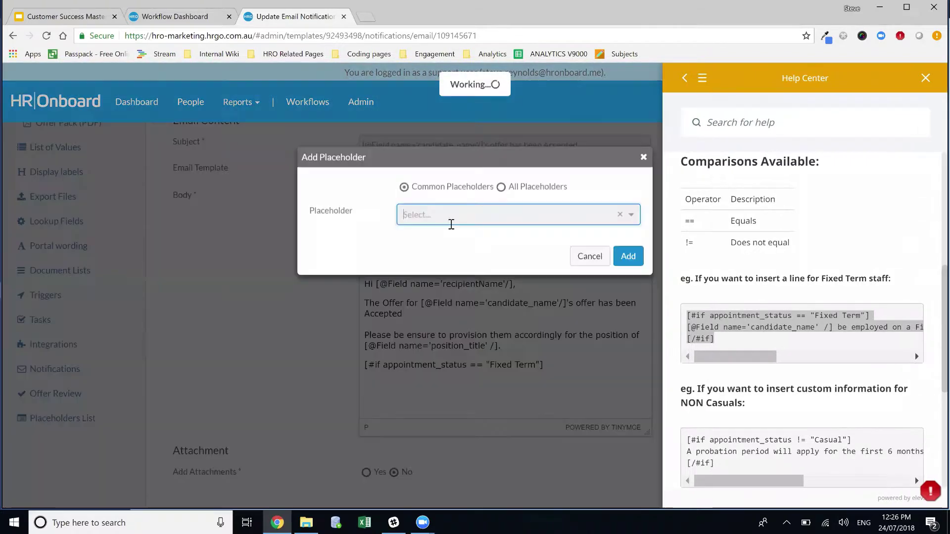
left_click(451, 221)
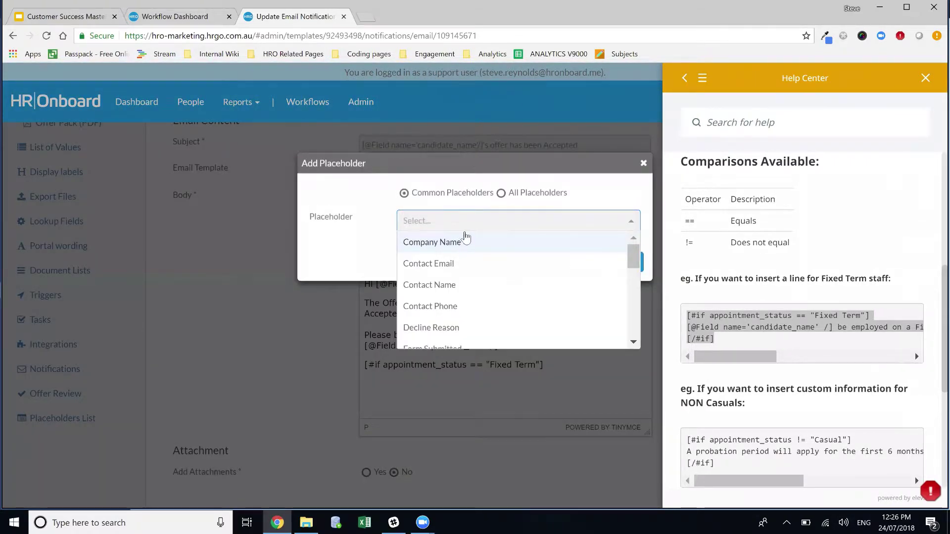
type("candid")
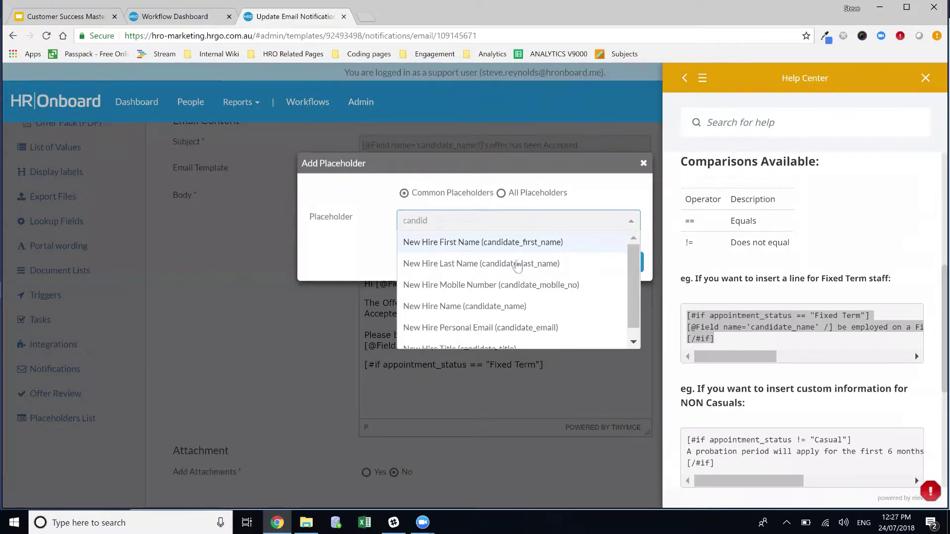
left_click(518, 246)
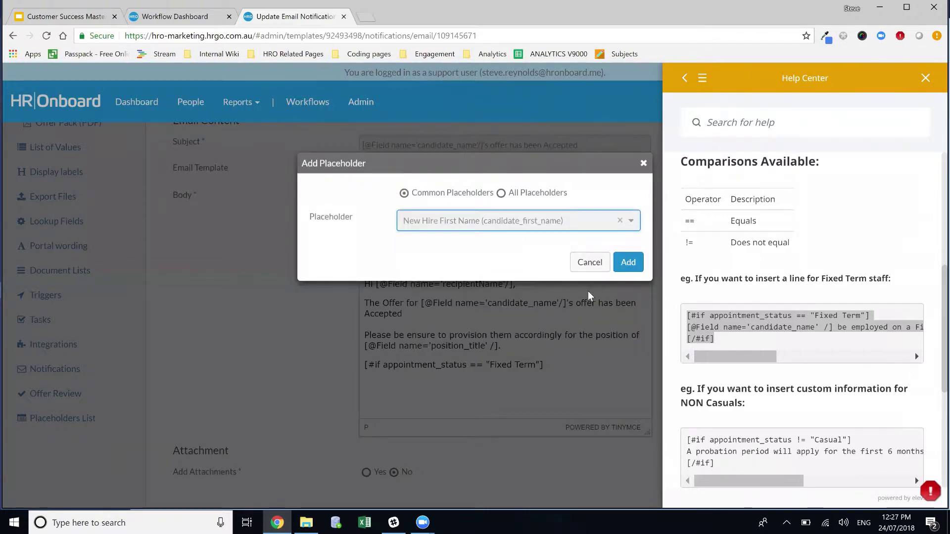
left_click(628, 262)
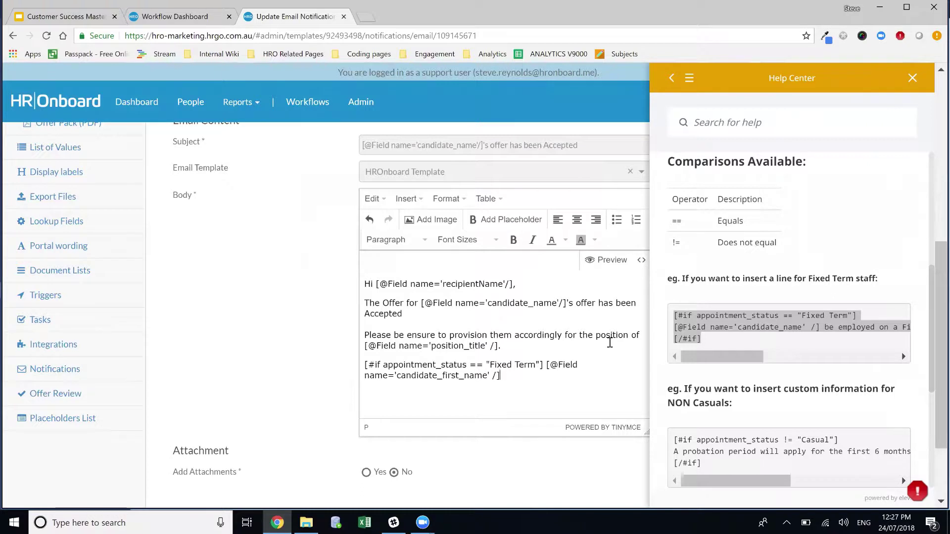
type("will be finis")
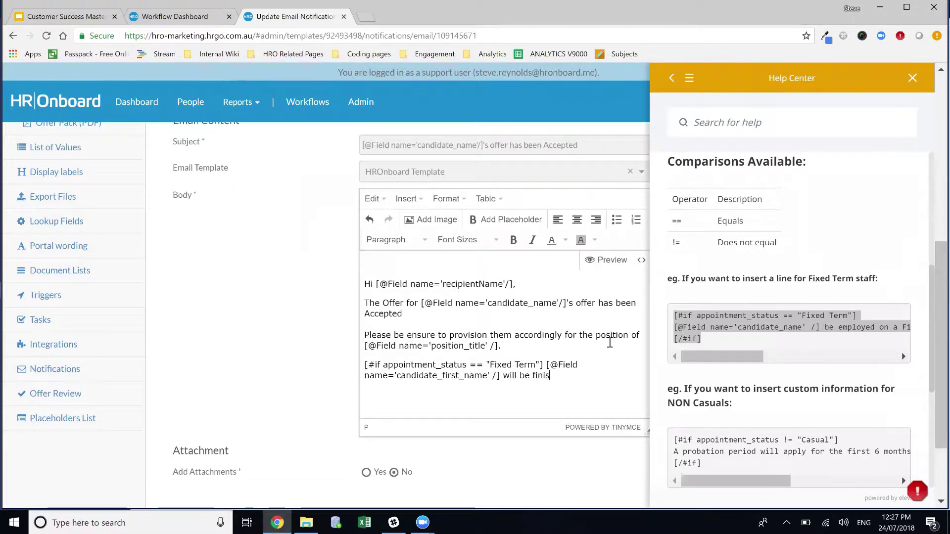
type("hing on")
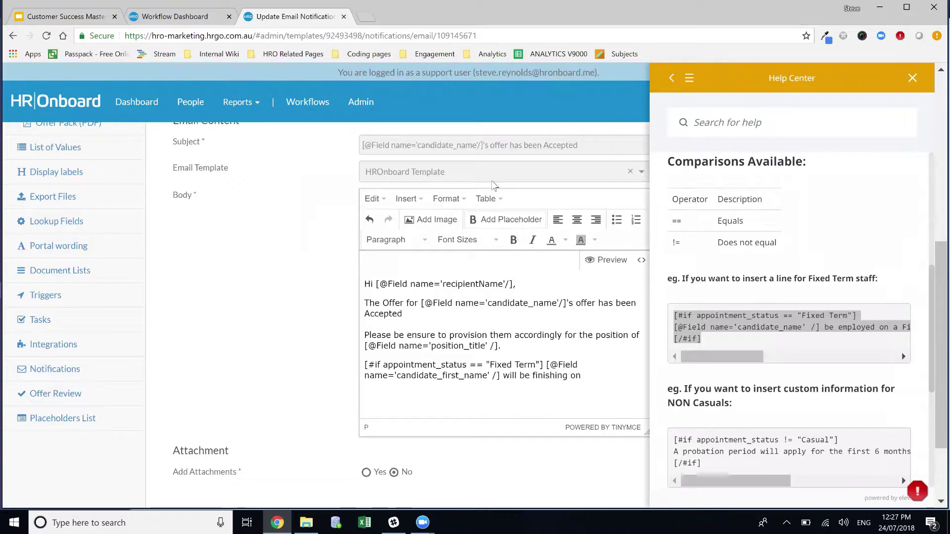
Step: Insert the End date placeholder, then add ', please ensure access is removed accordingly'
left_click(518, 222)
left_click(527, 193)
left_click(507, 220)
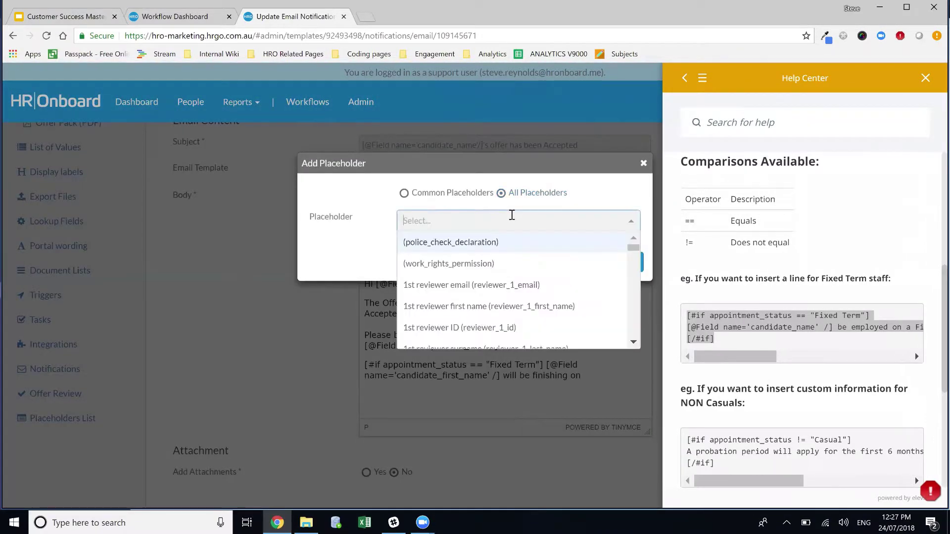
type("end")
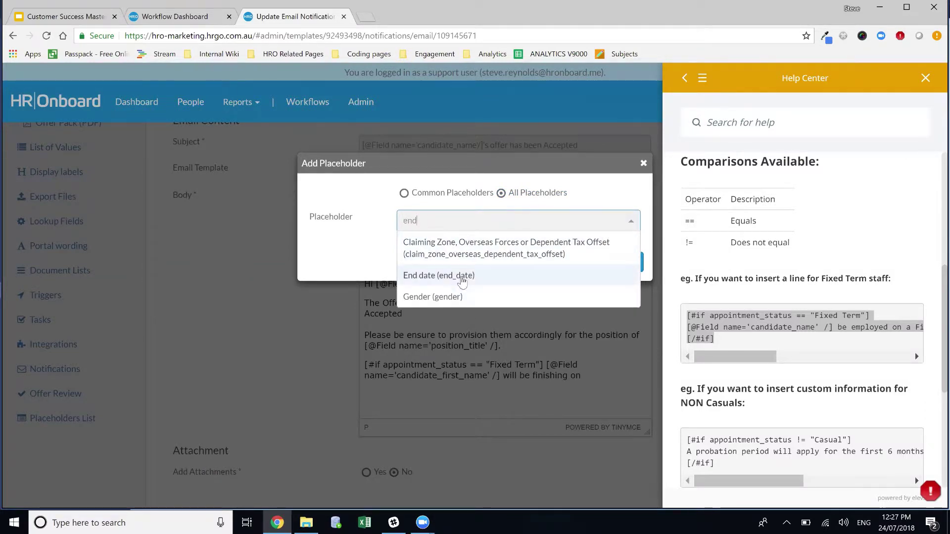
left_click(460, 275)
left_click(628, 262)
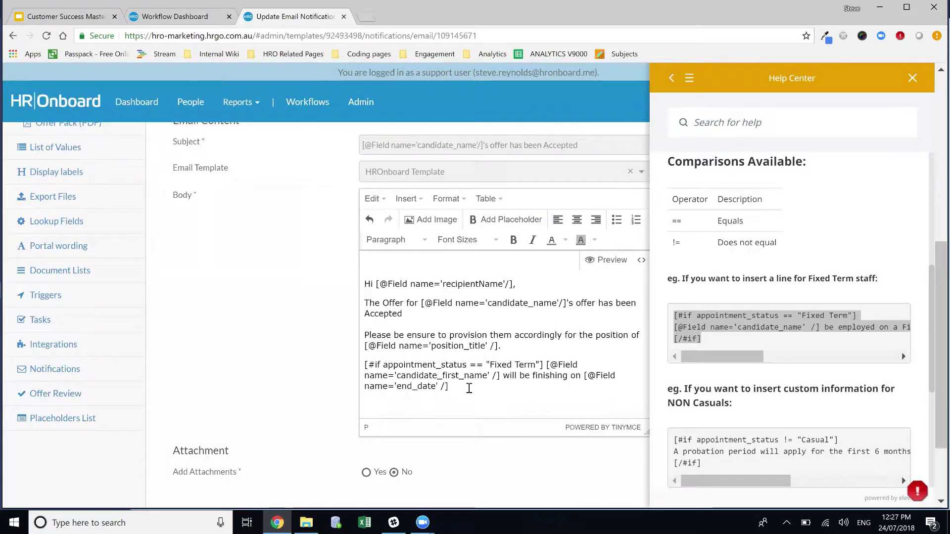
type(", pleas")
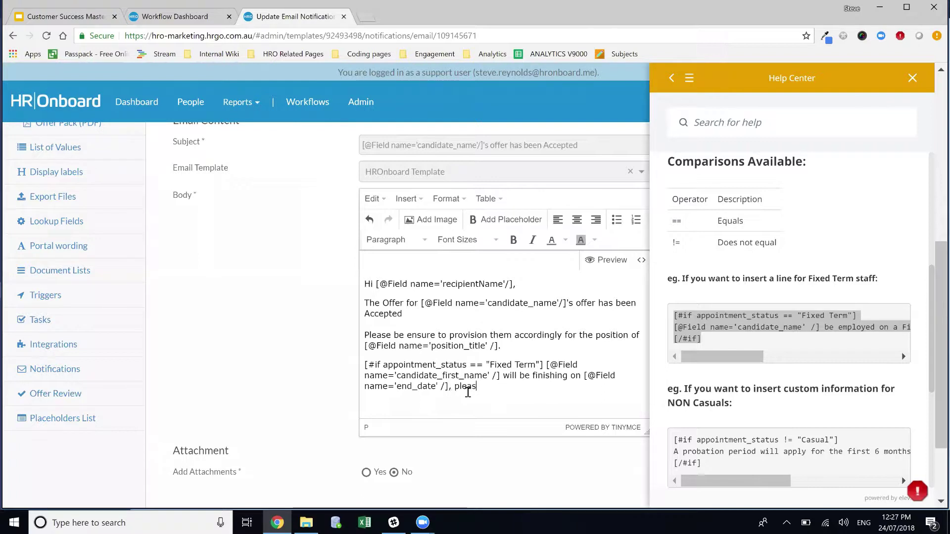
type("e ensure ")
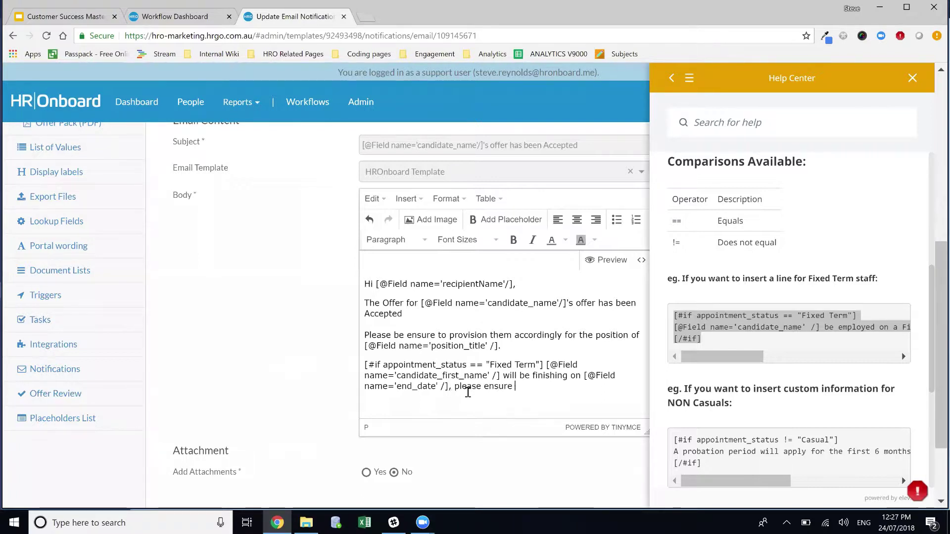
type("access is removed acc")
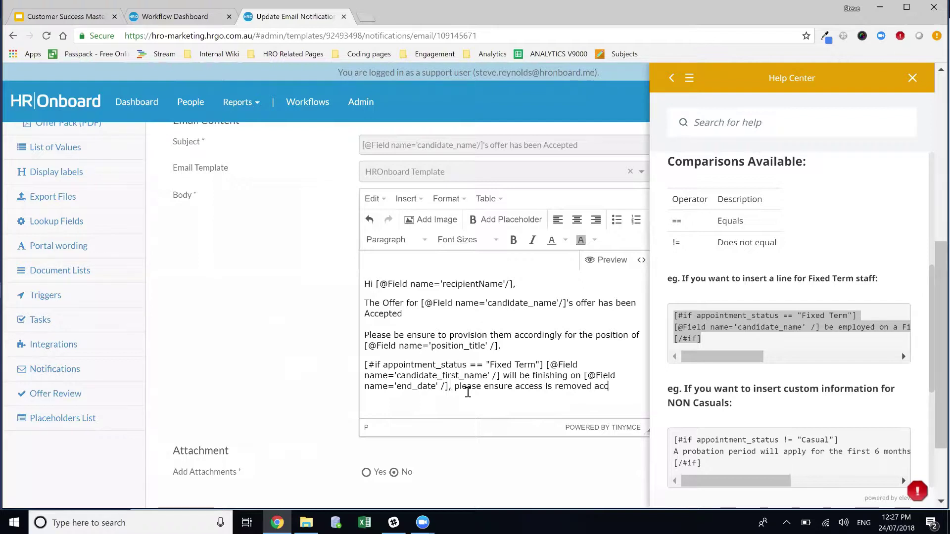
type("ordingluy")
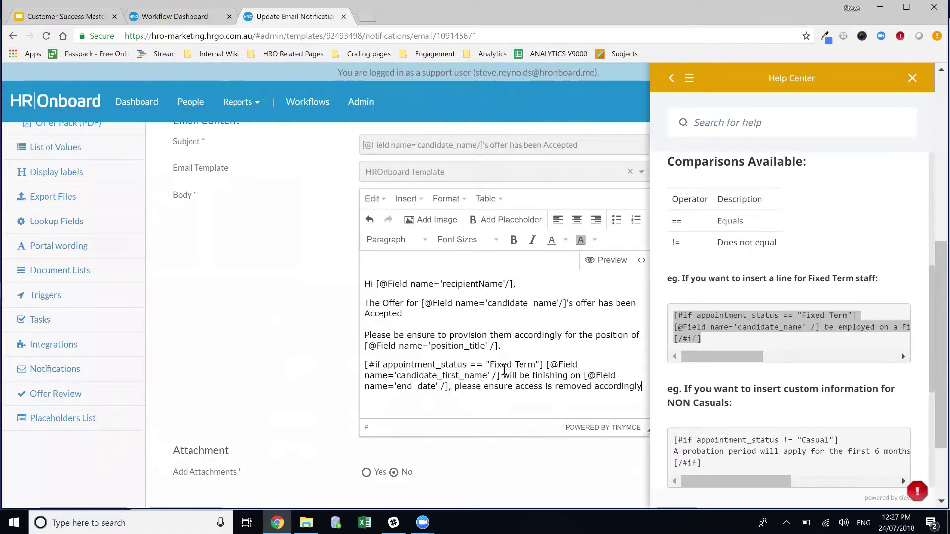
left_click_drag(364, 366, 553, 361)
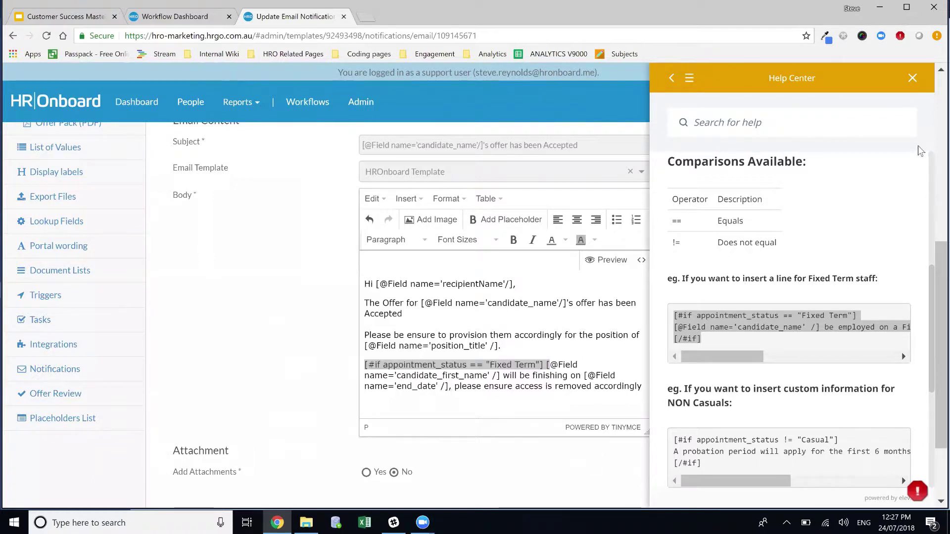
Step: Close the Help Center and save, which reports an unclosed #if markup error
left_click(913, 78)
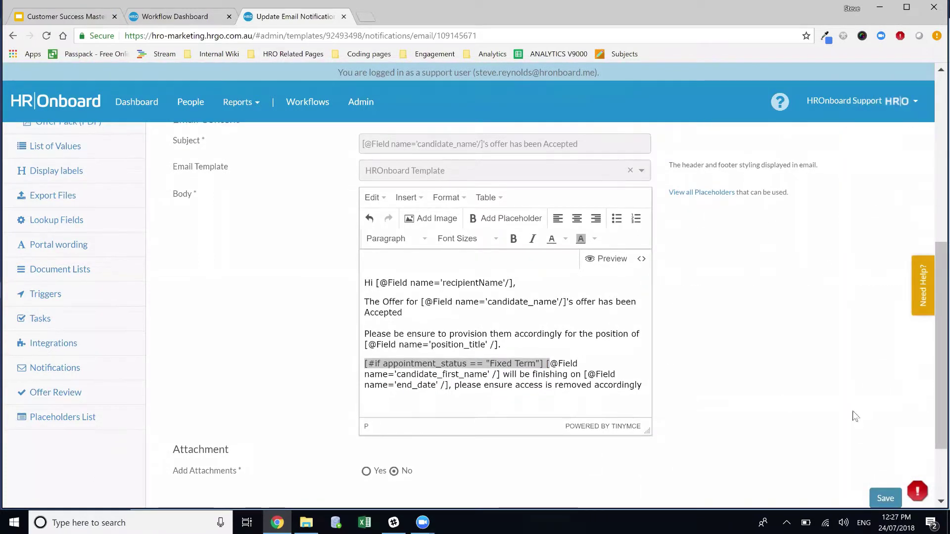
scroll(856, 410, "down", 2)
left_click(884, 411)
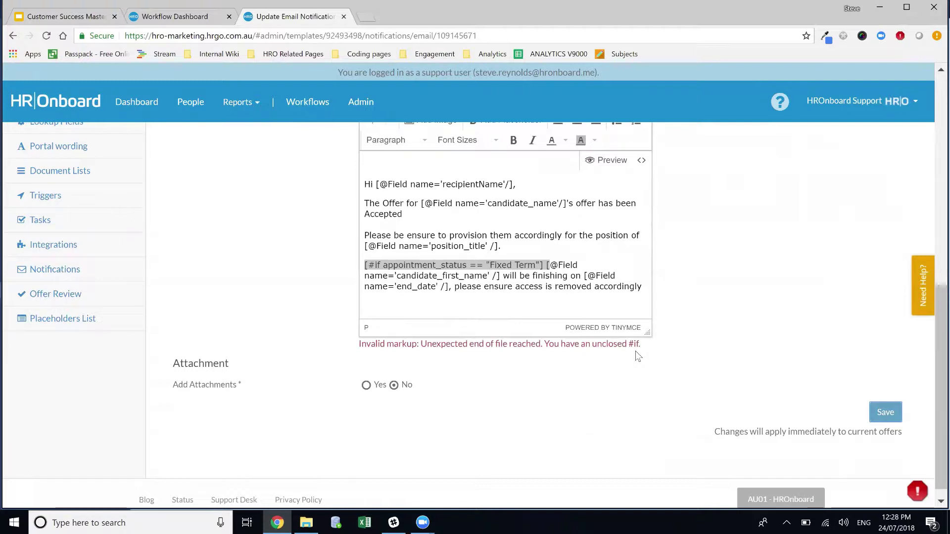
Step: Add [/#if] after 'accordingly' in the body and save the notification again
left_click(916, 263)
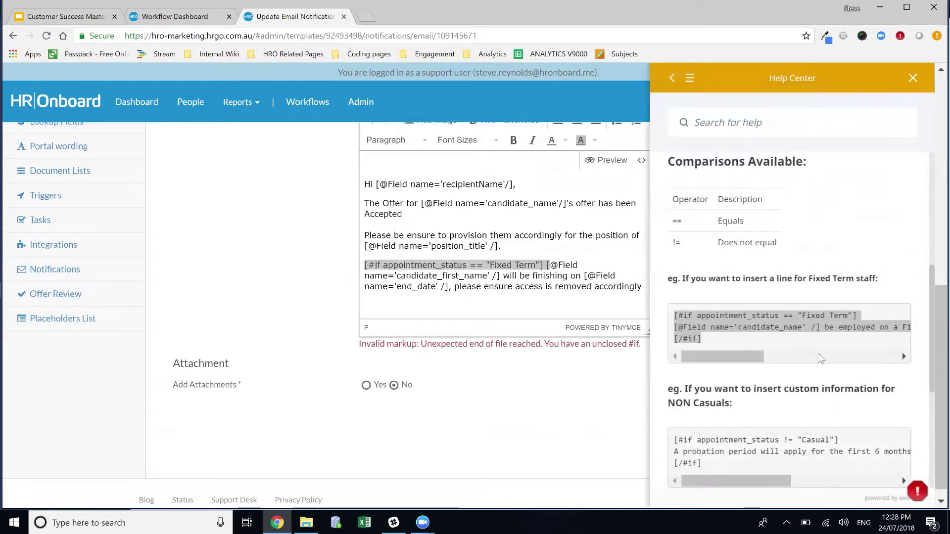
left_click(706, 342)
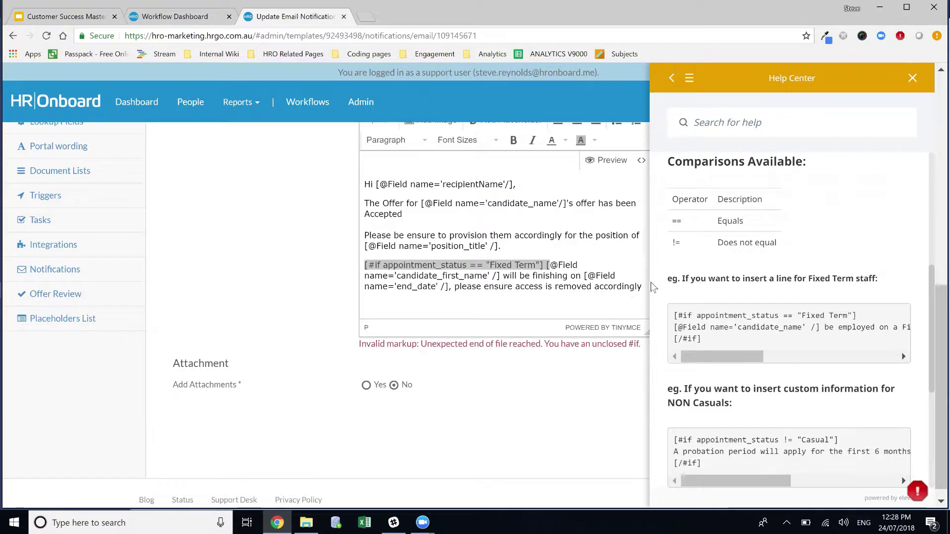
left_click(674, 283)
type("[")
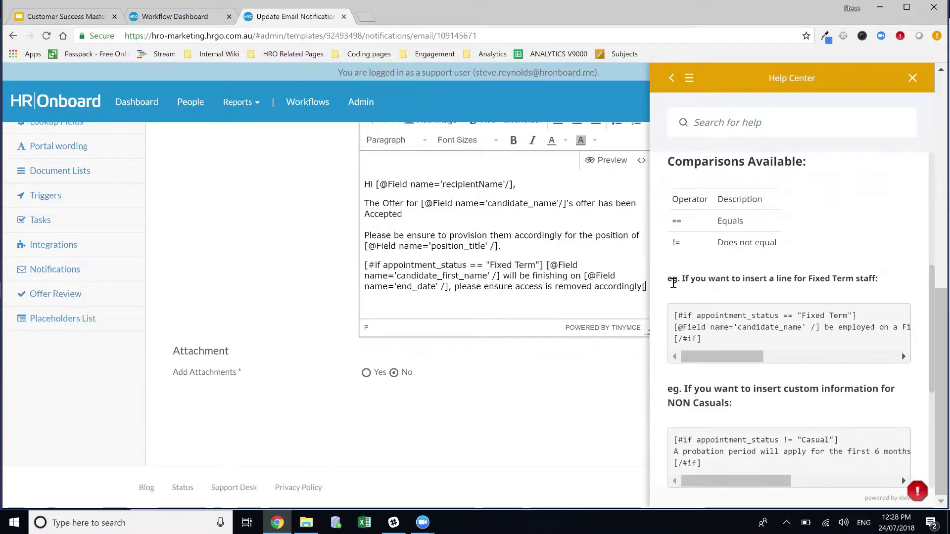
type("/#if]")
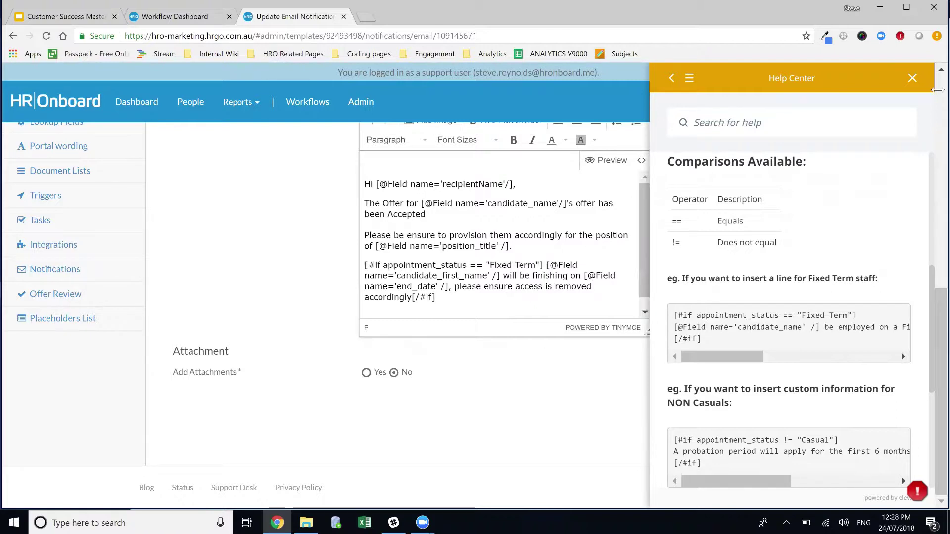
left_click(913, 78)
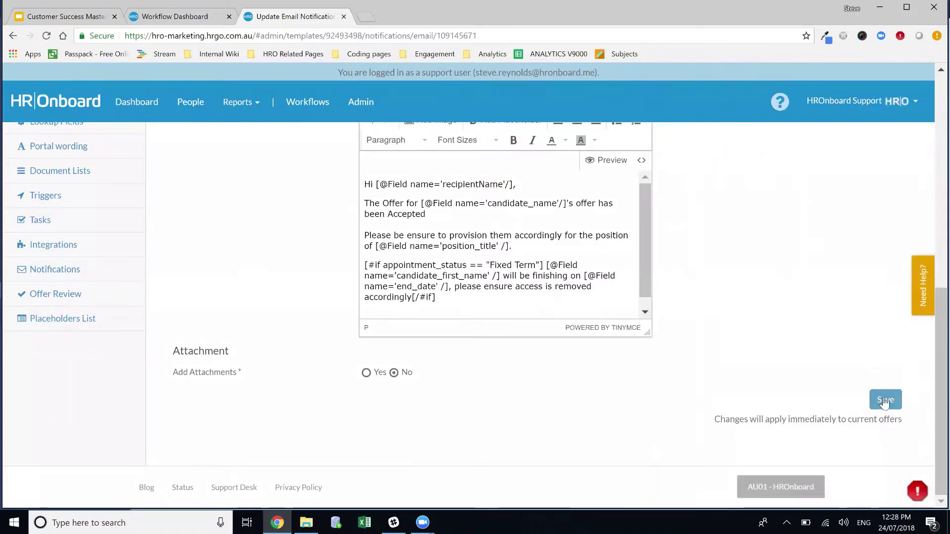
left_click(886, 400)
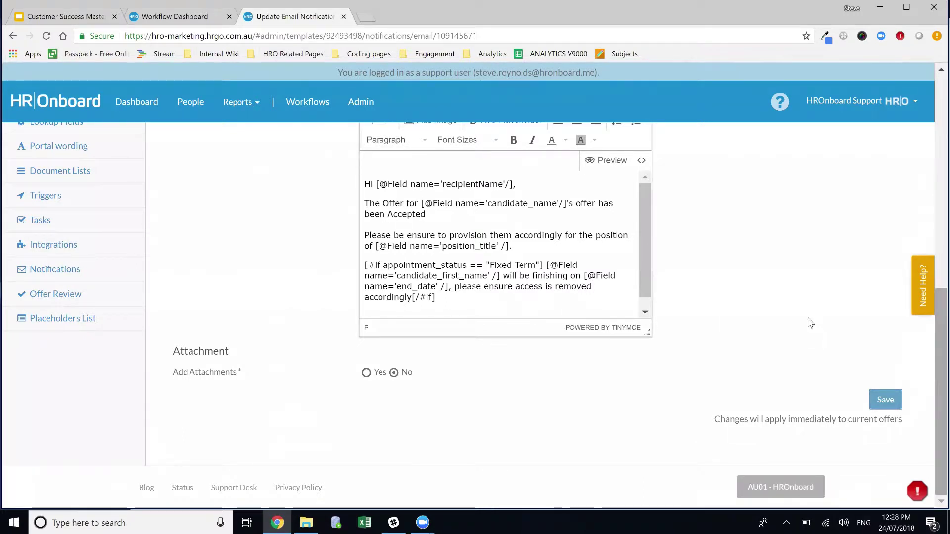
scroll(746, 329, "up", 9)
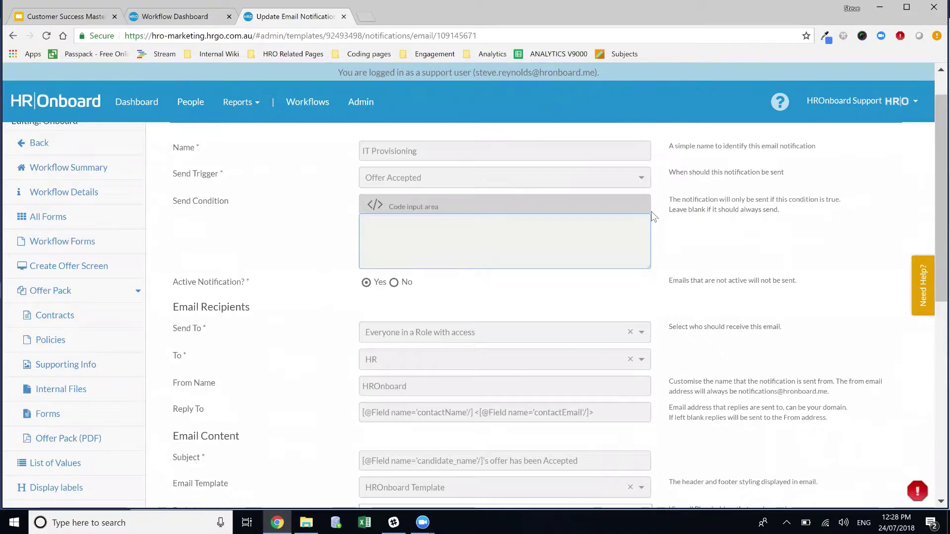
scroll(596, 405, "down", 8)
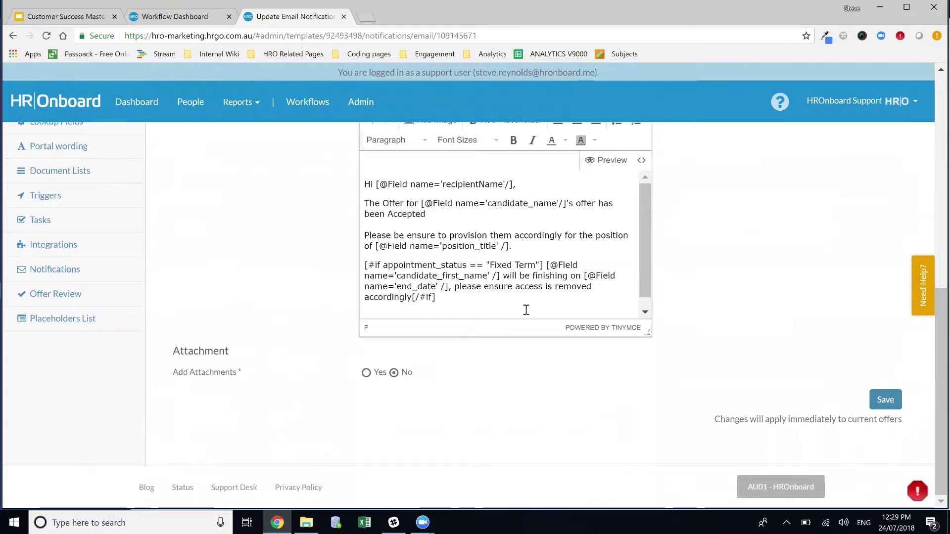
scroll(528, 309, "up", 5)
scroll(529, 308, "up", 4)
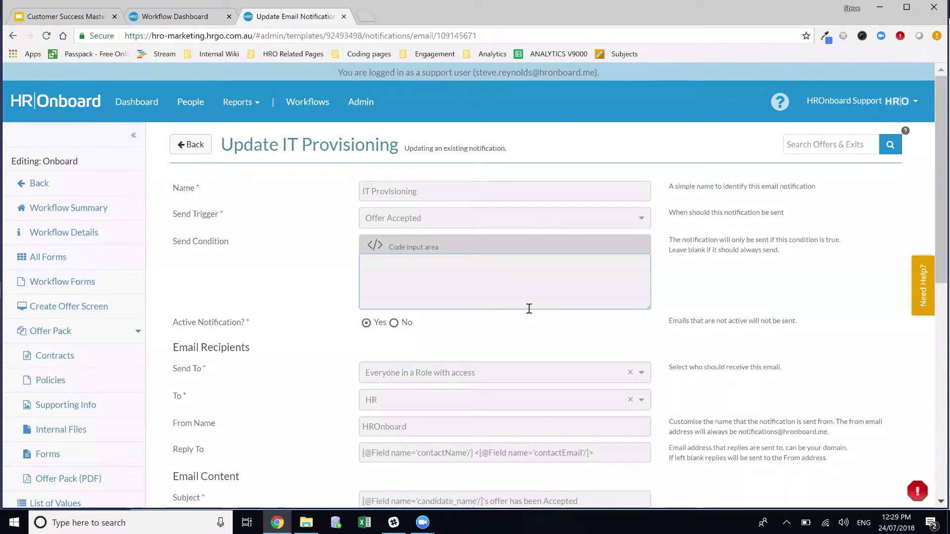
scroll(559, 292, "down", 1)
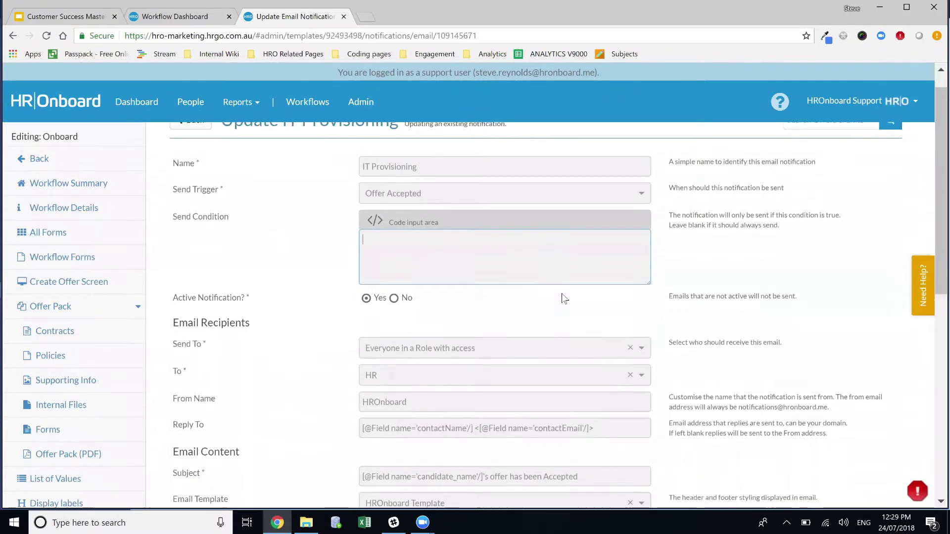
scroll(545, 321, "down", 3)
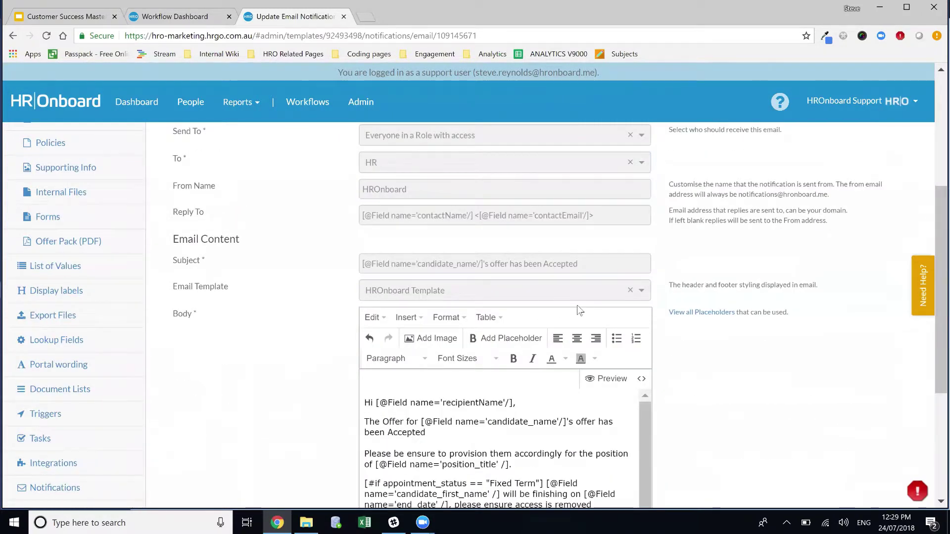
scroll(465, 270, "down", 1)
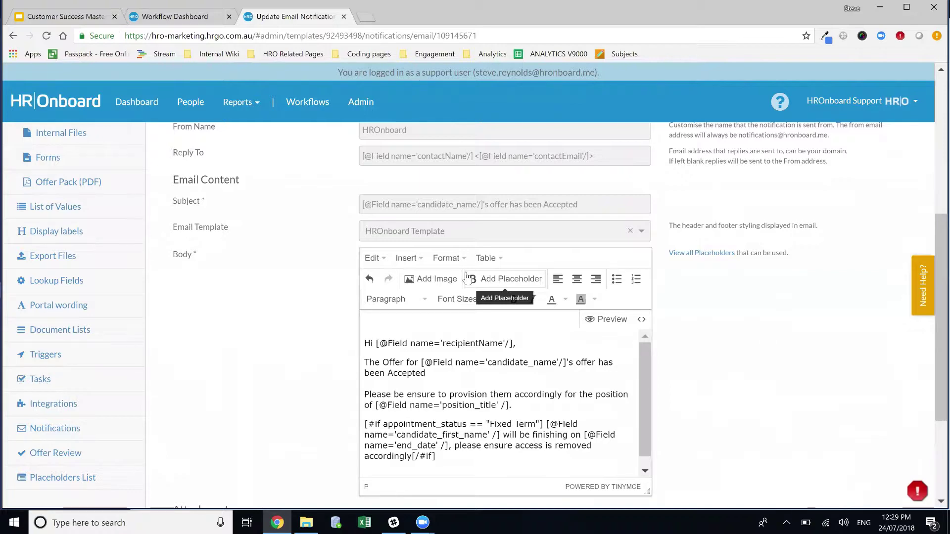
scroll(529, 202, "up", 5)
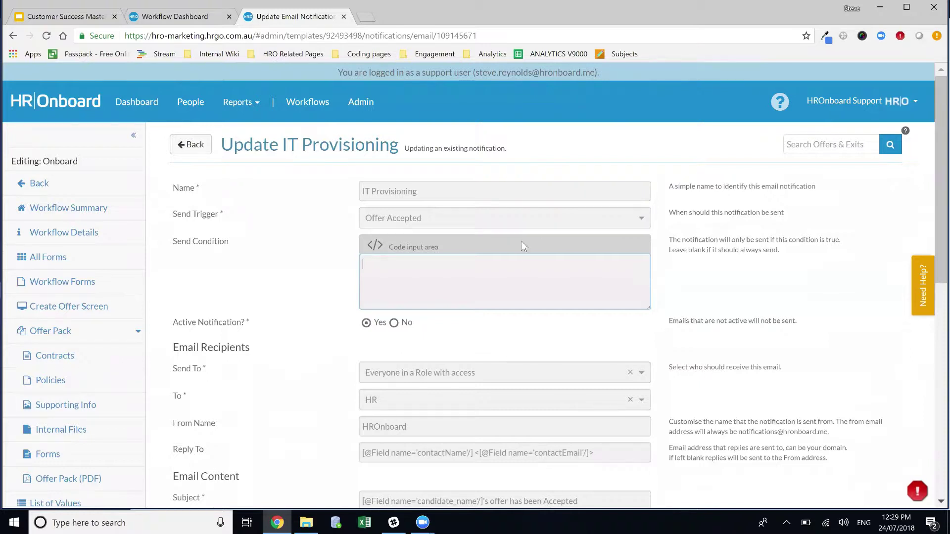
Step: Set the Send Condition to appointment_status != "Casual" and save the notification
type("appointme")
type("nt_statu")
type("s")
type(" != ''")
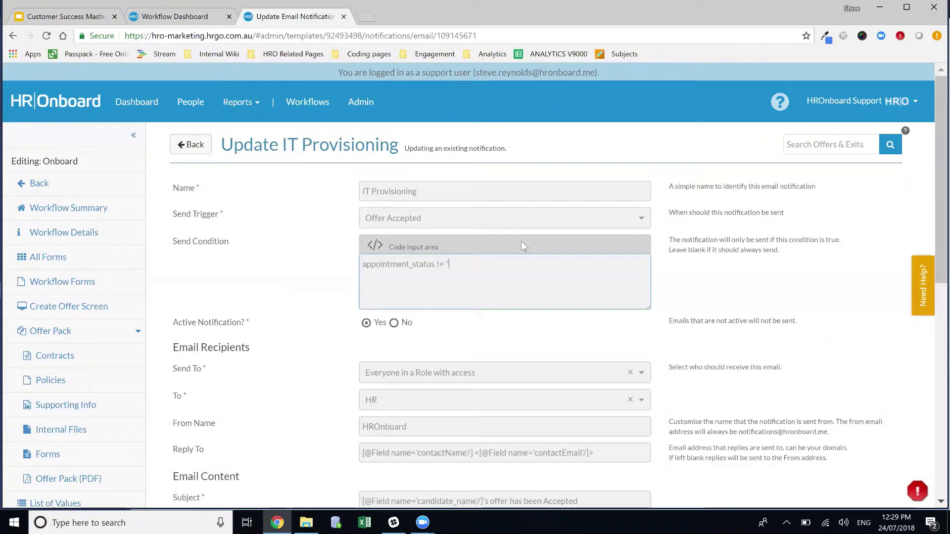
type("Casual")
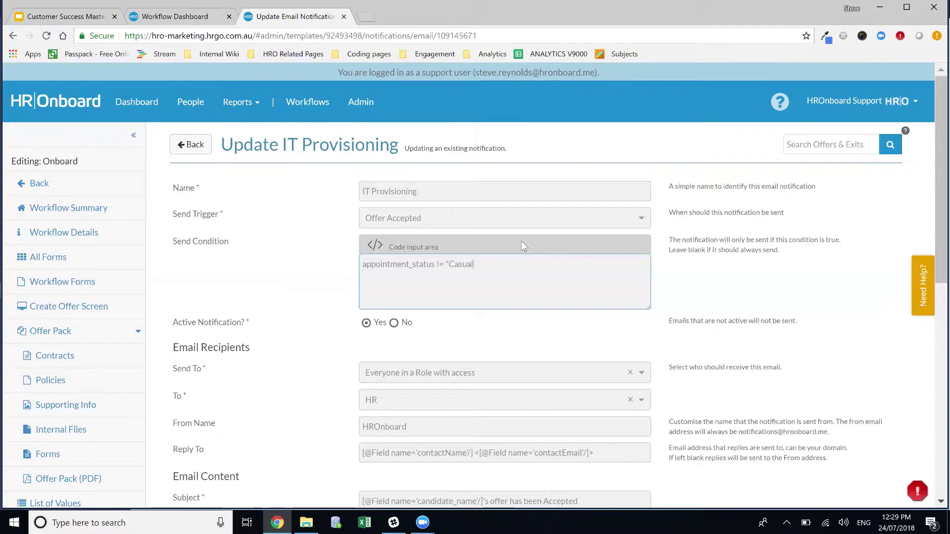
type("\"")
scroll(782, 419, "down", 10)
left_click(886, 399)
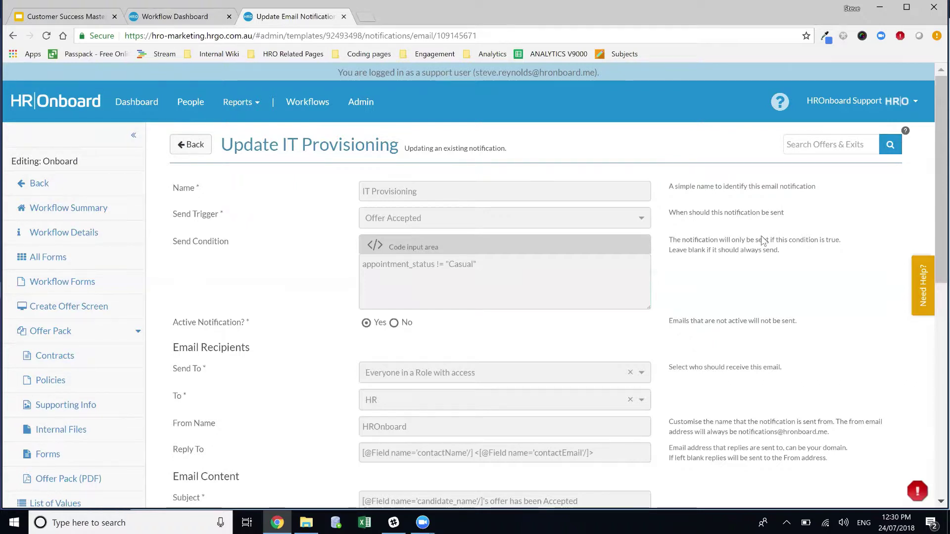
Step: Open the Help Center on the conditional-comparisons article beside the saved form
scroll(696, 283, "down", 6)
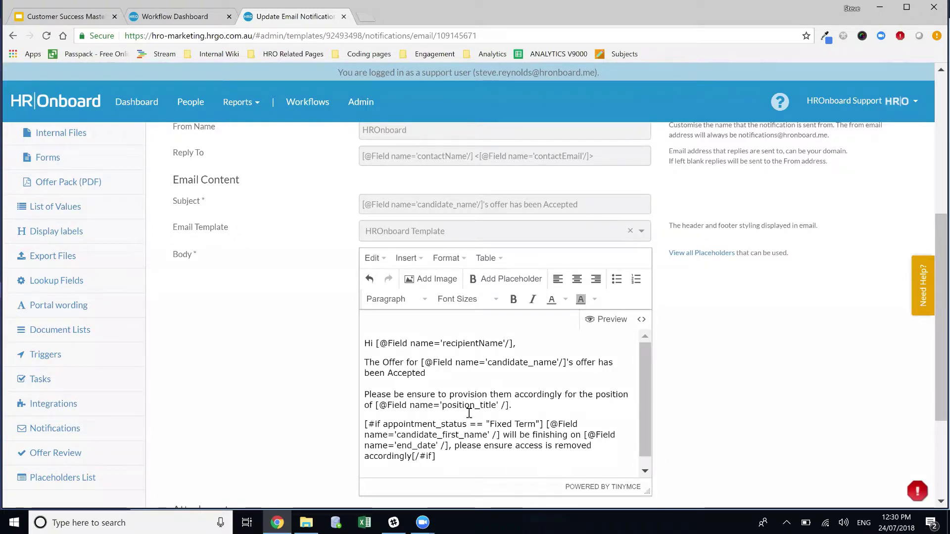
scroll(548, 365, "up", 6)
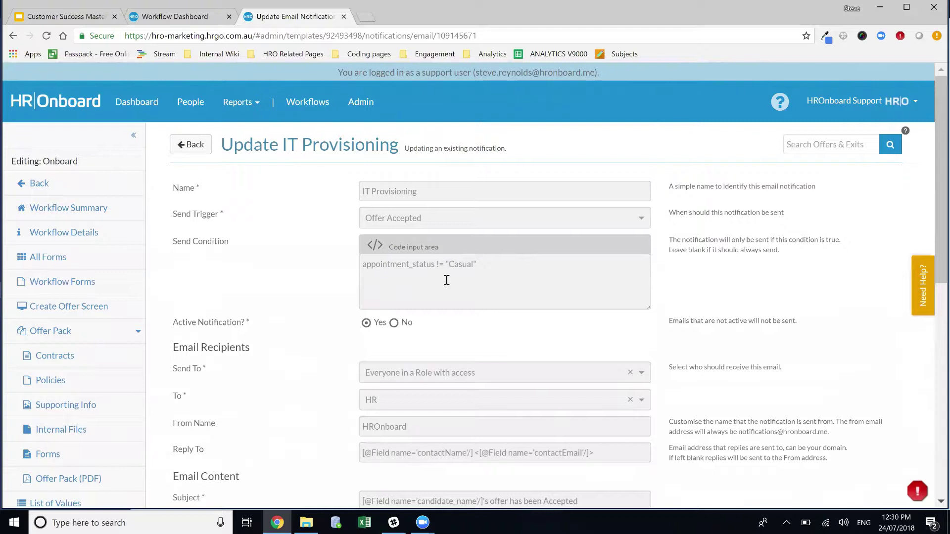
left_click(921, 290)
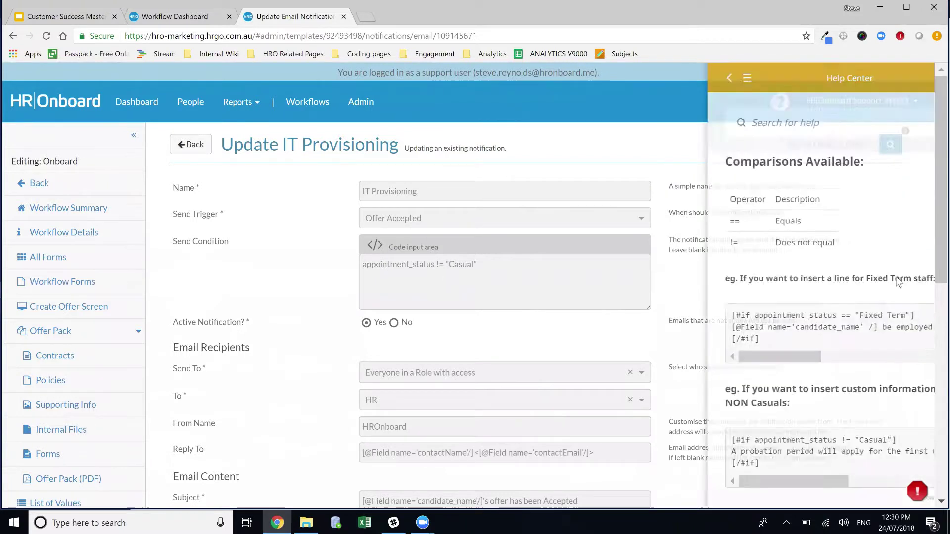
scroll(700, 236, "up", 3)
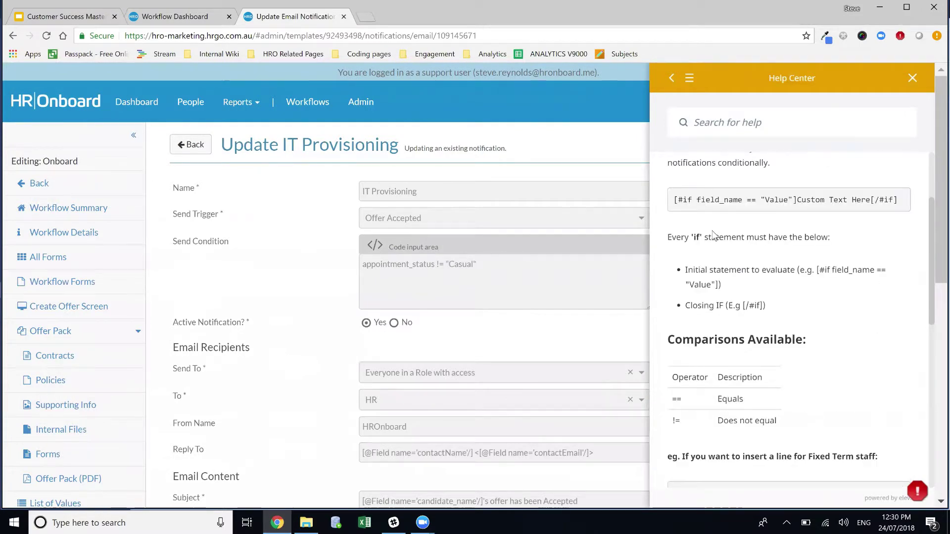
scroll(712, 243, "down", 2)
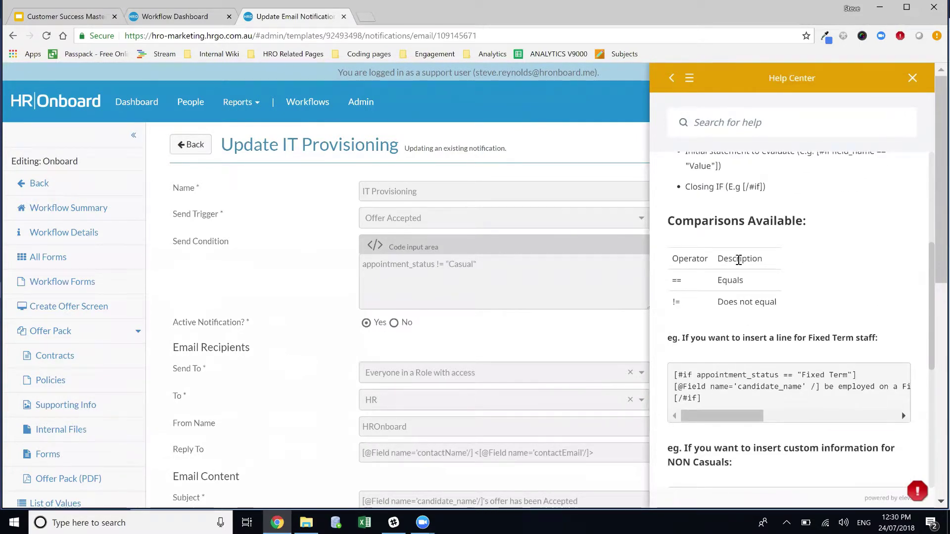
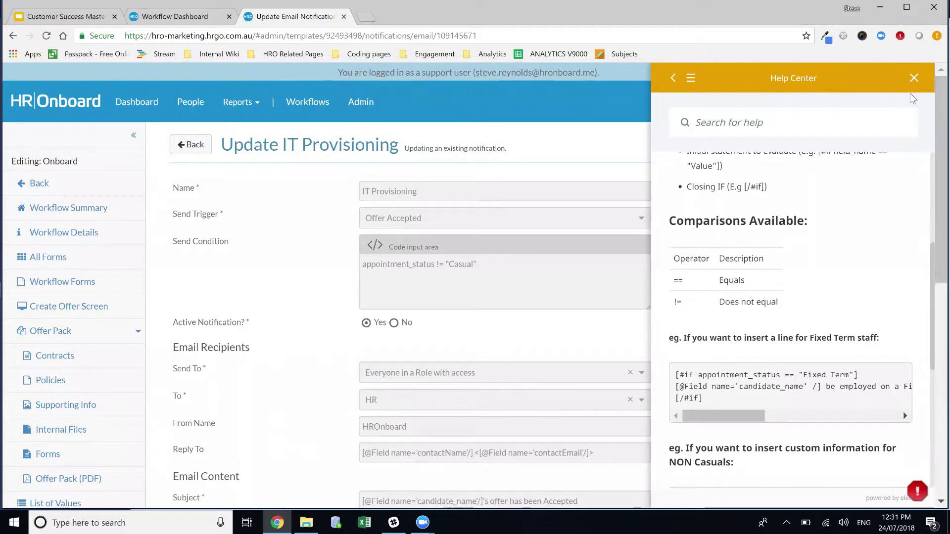
Step: Close the Help Center panel to reveal the IT Provisioning notification's full settings form
left_click(913, 79)
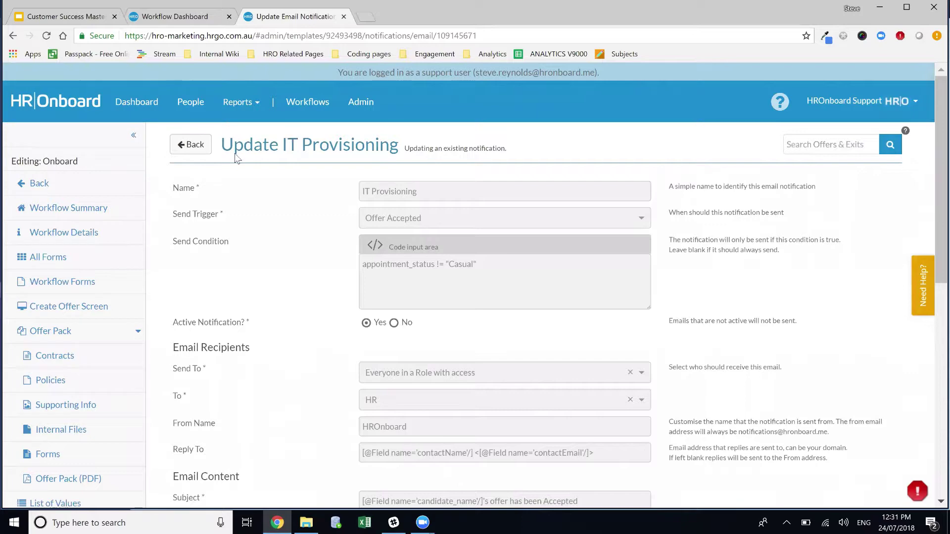
scroll(80, 238, "down", 7)
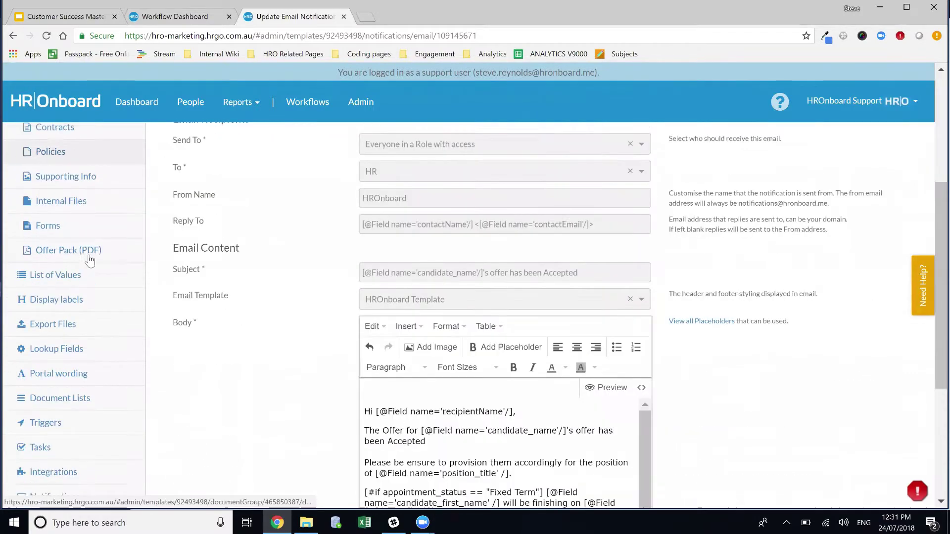
Step: Open the Placeholders List and search it for candidate_f to locate candidate_first_name
left_click(83, 424)
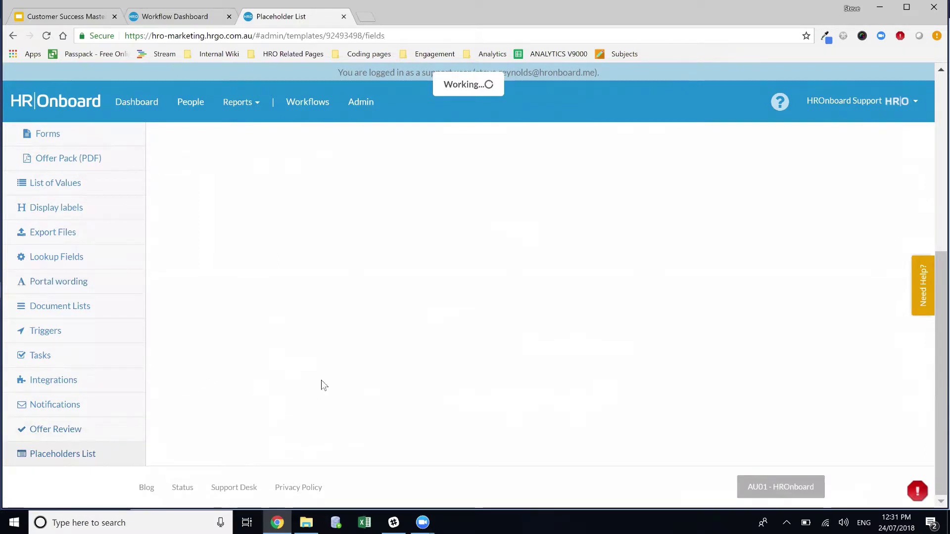
scroll(399, 337, "up", 7)
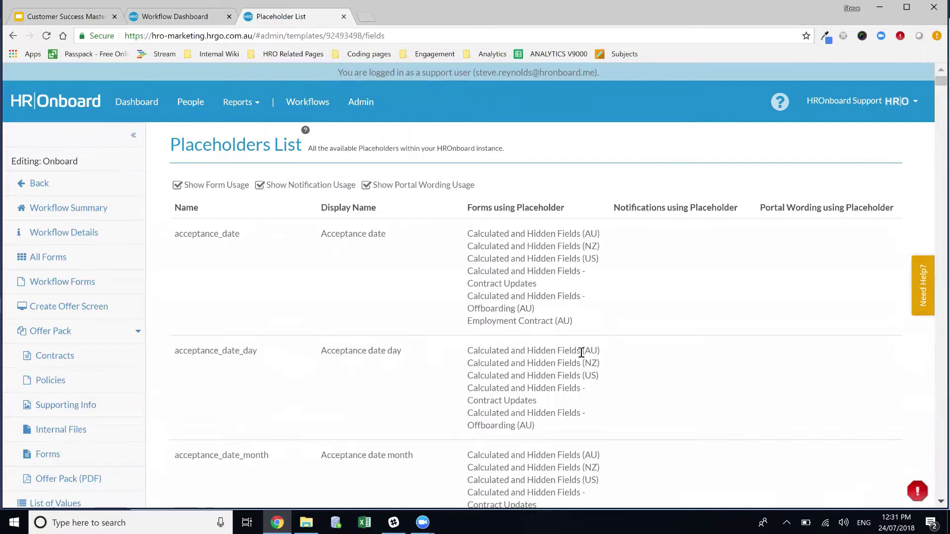
key("ctrl+f")
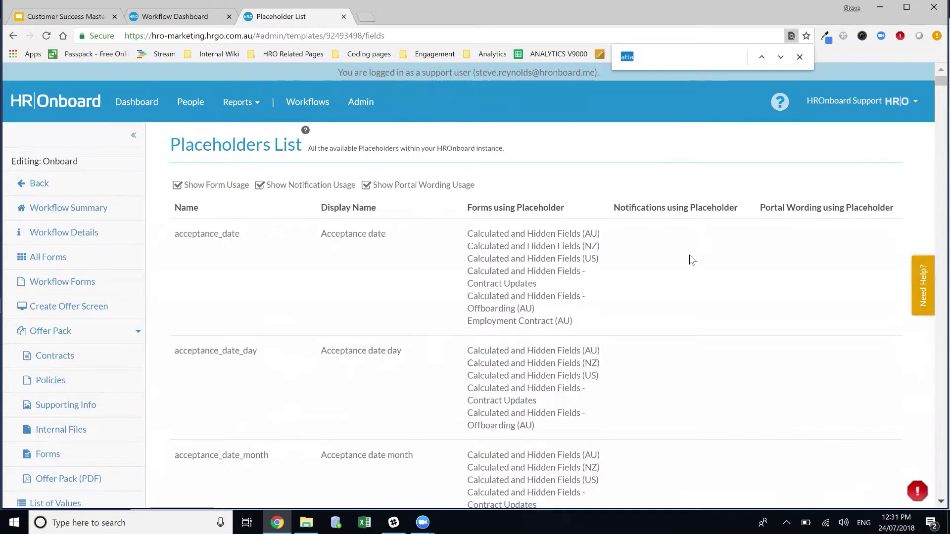
type("candida")
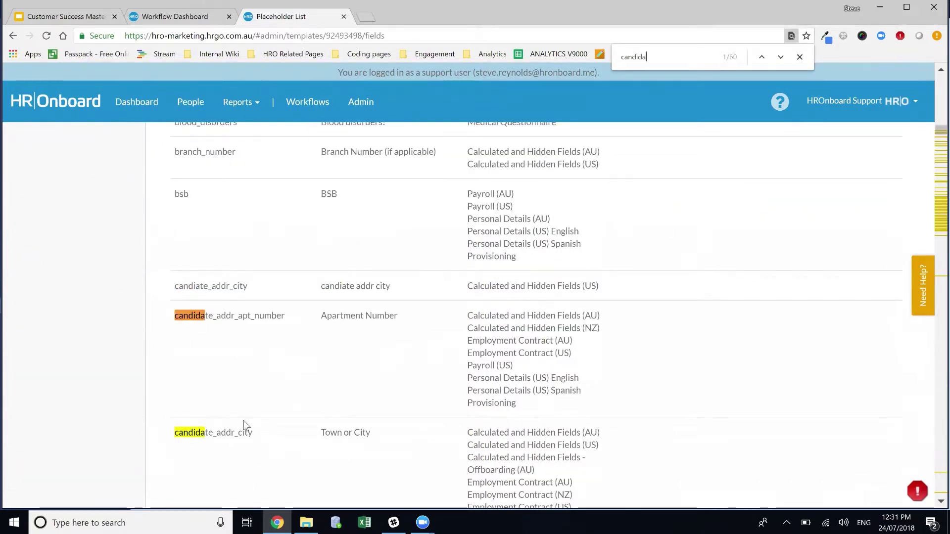
type("te_")
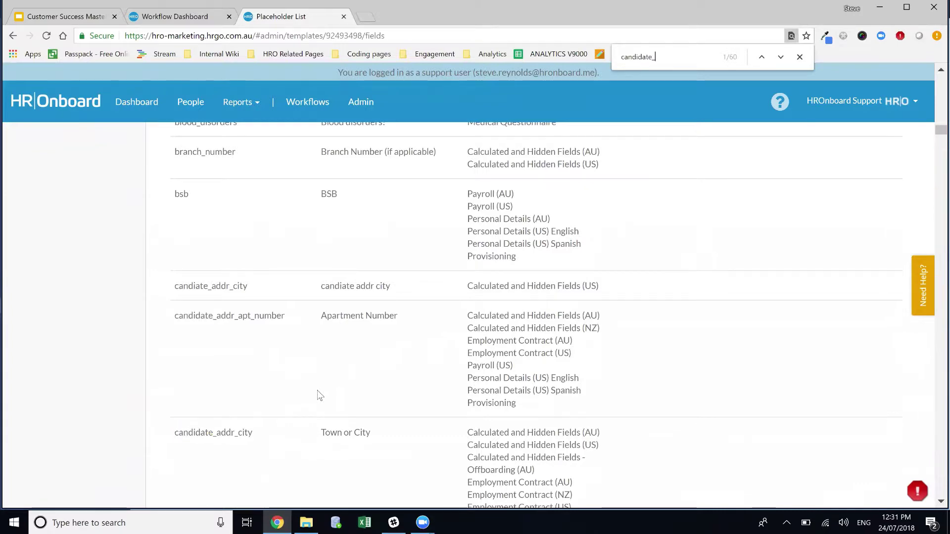
type("f")
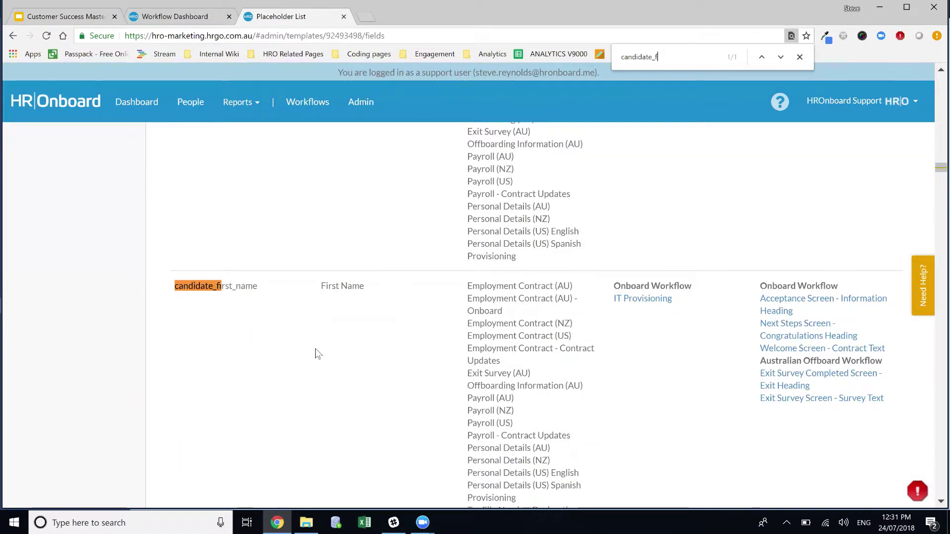
scroll(317, 354, "down", 1)
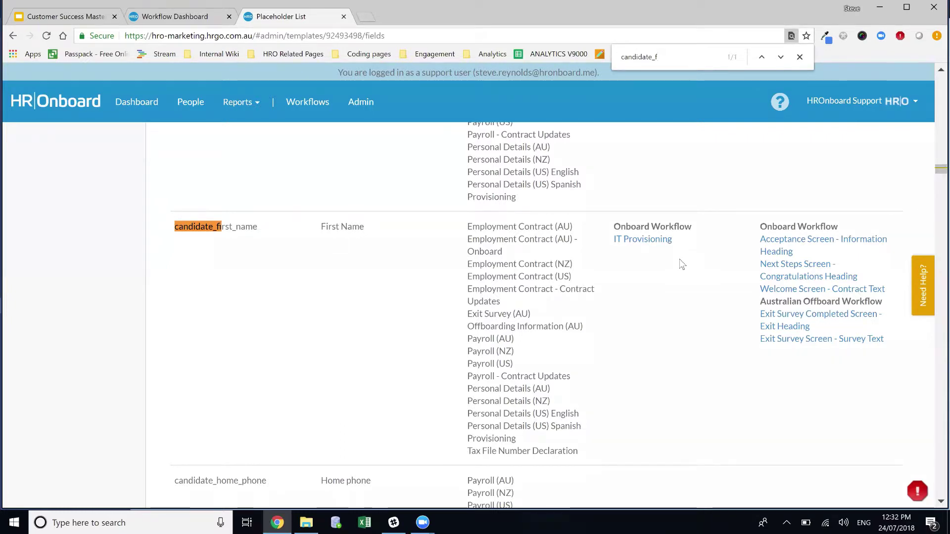
key("ctrl+a")
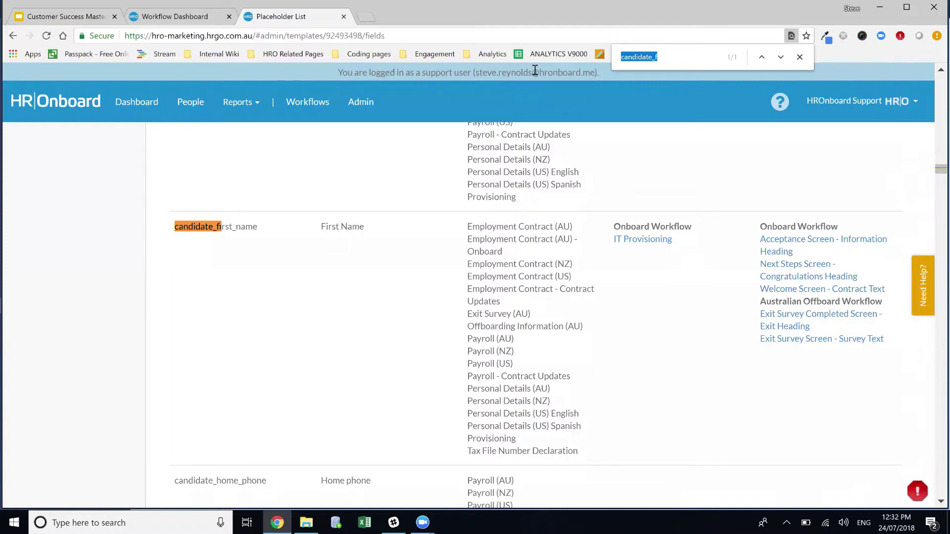
key("BackSpace")
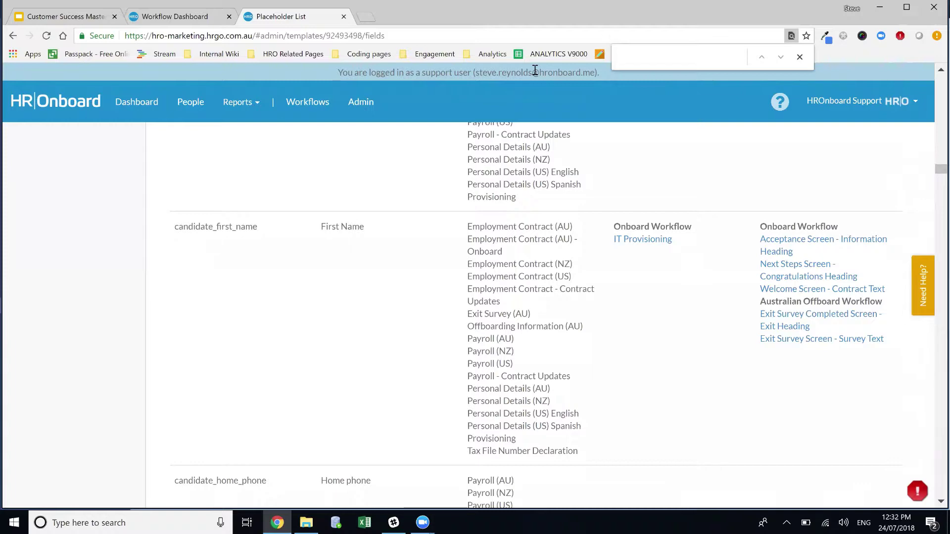
scroll(585, 246, "up", 15)
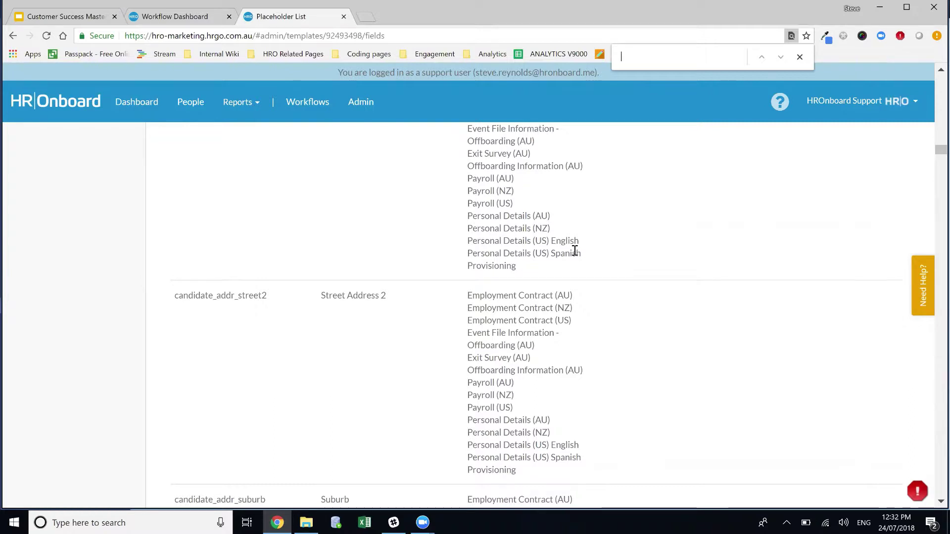
Step: Read the Add Conditional content in Notification help article
left_click(910, 286)
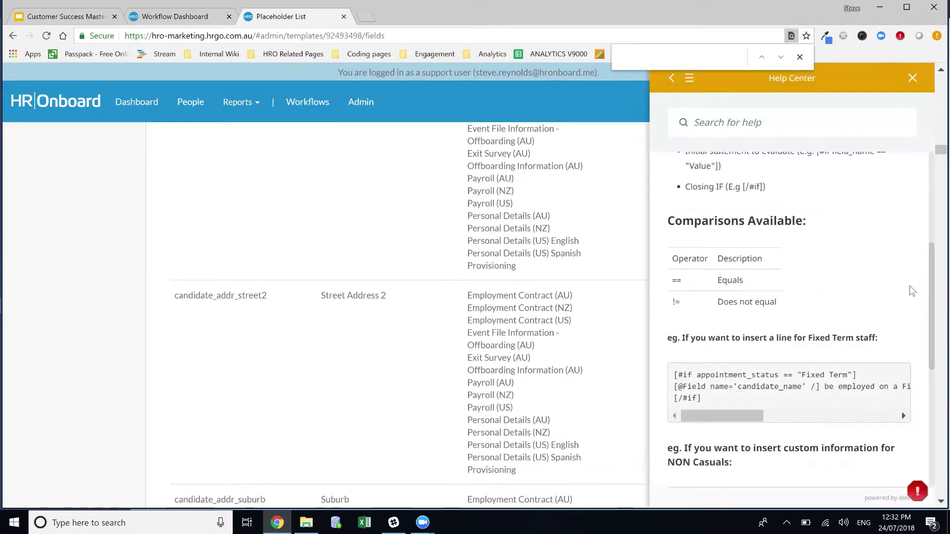
scroll(909, 286, "up", 1)
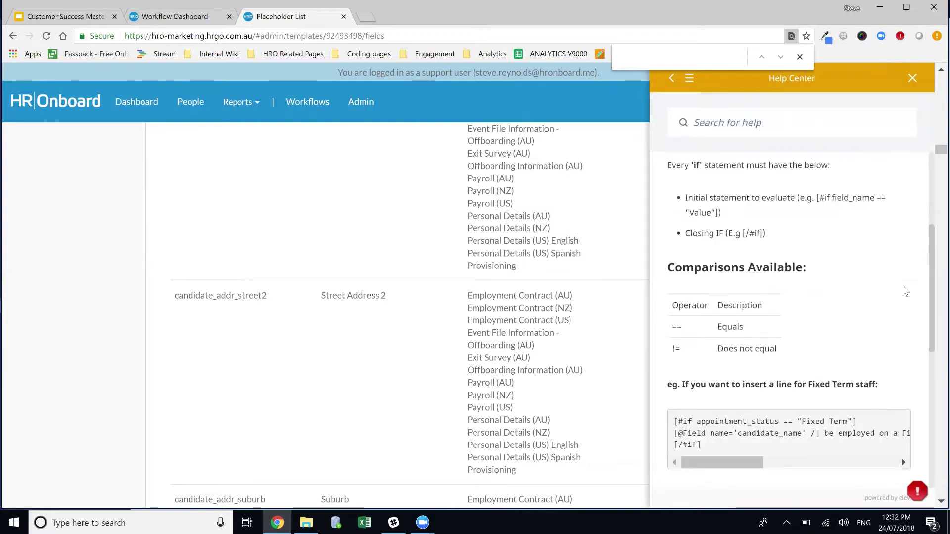
scroll(903, 286, "up", 2)
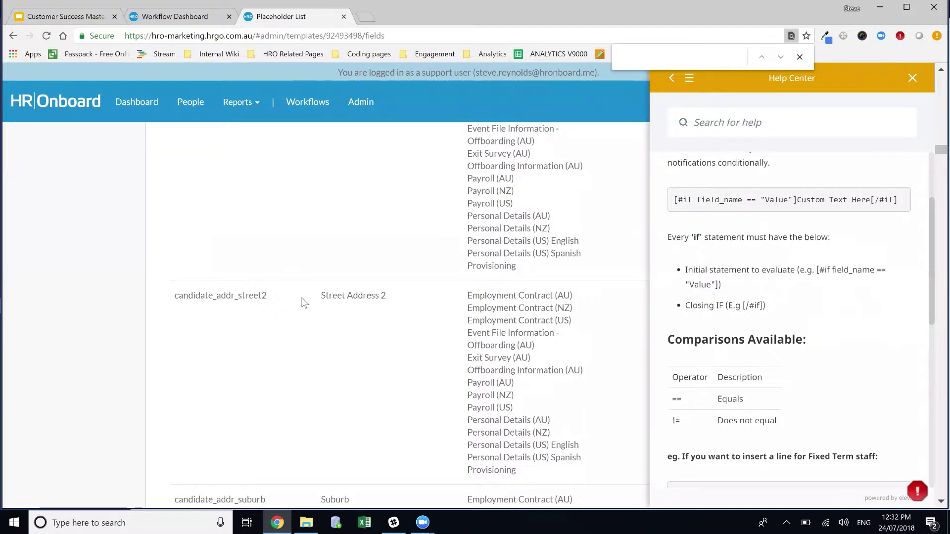
scroll(829, 284, "up", 3)
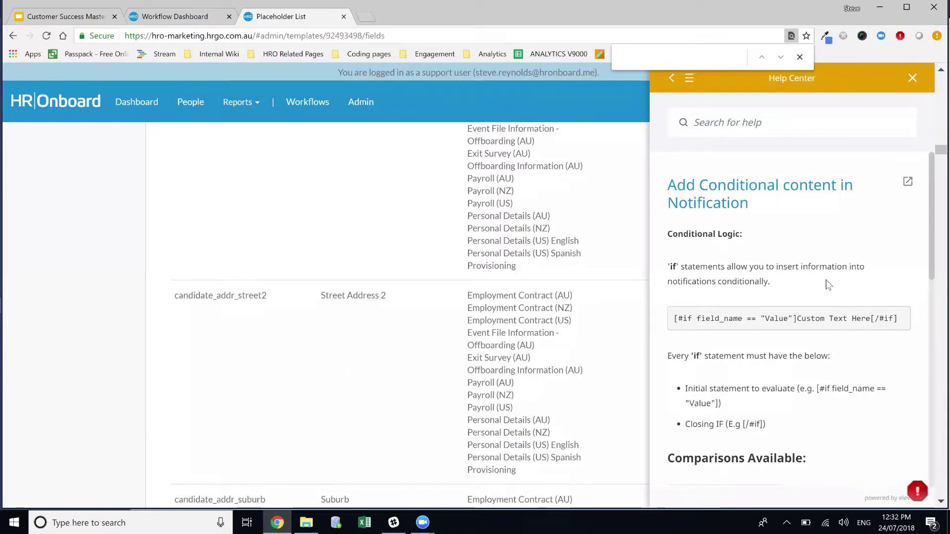
scroll(297, 233, "up", 10)
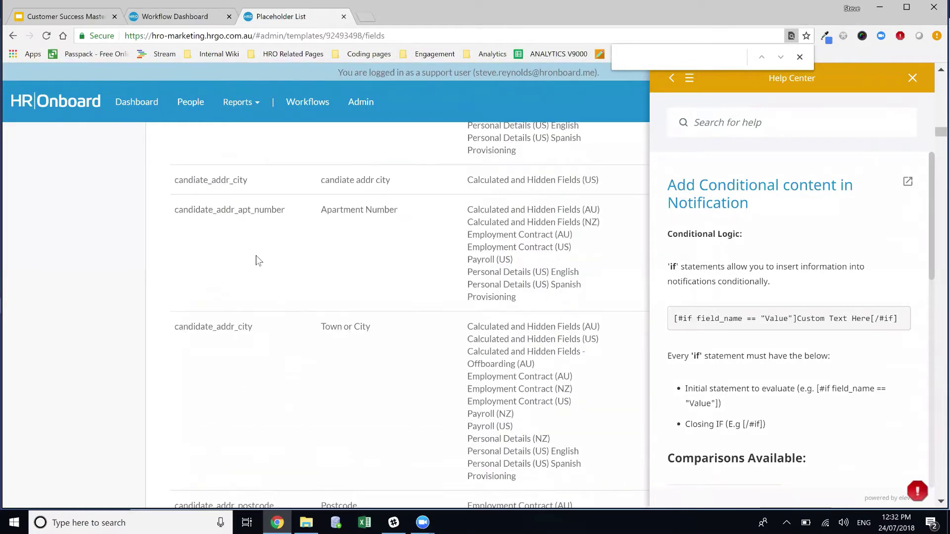
scroll(256, 258, "up", 15)
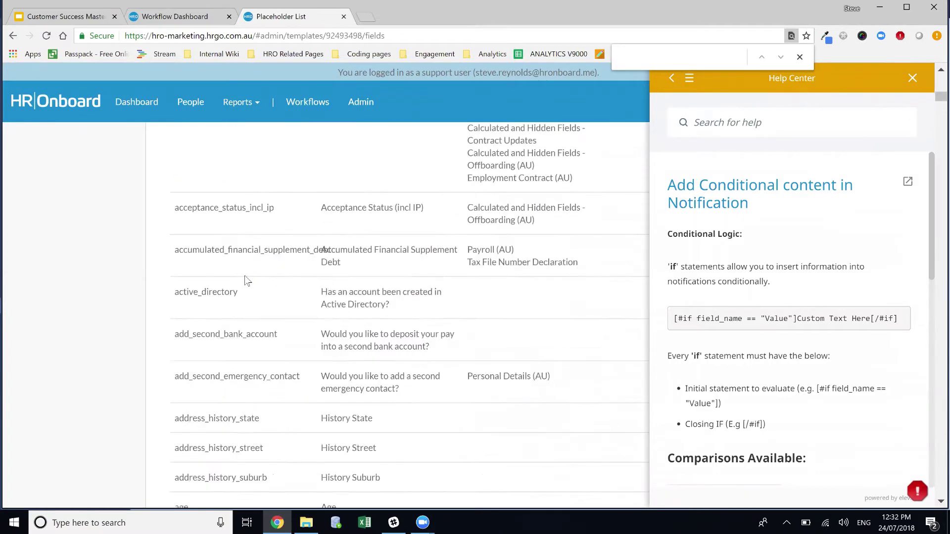
scroll(149, 322, "up", 5)
scroll(102, 364, "down", 3)
Step: Return to the workflow's Notifications list showing the seven back office notifications
left_click(53, 363)
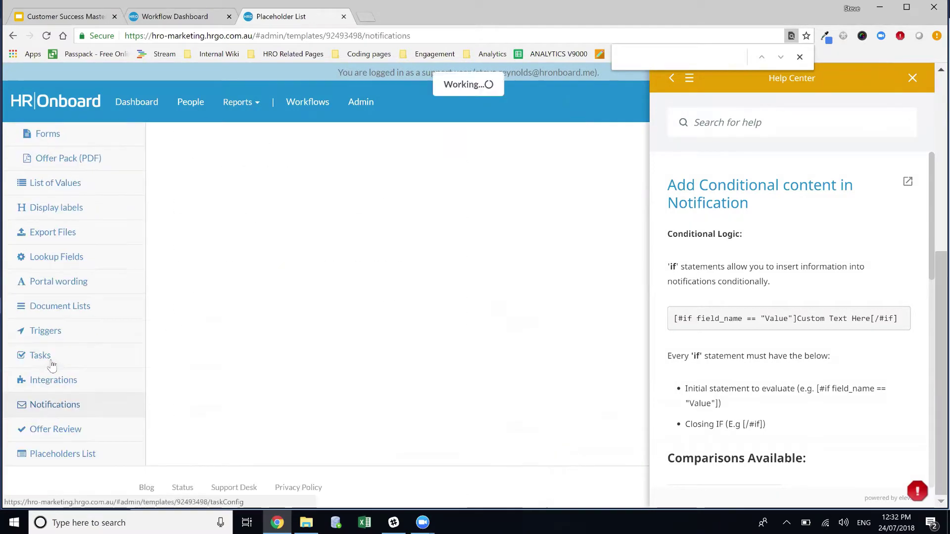
scroll(569, 262, "up", 1)
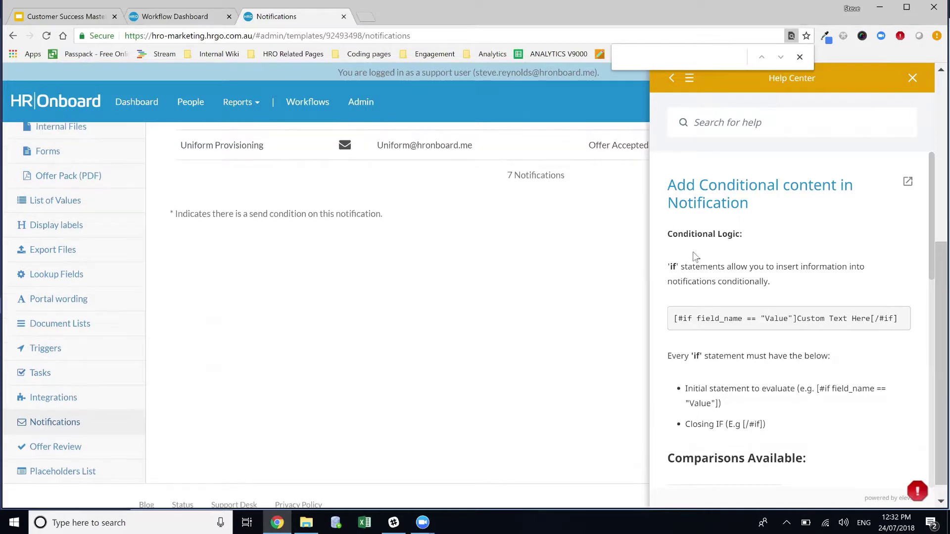
scroll(693, 251, "up", 6)
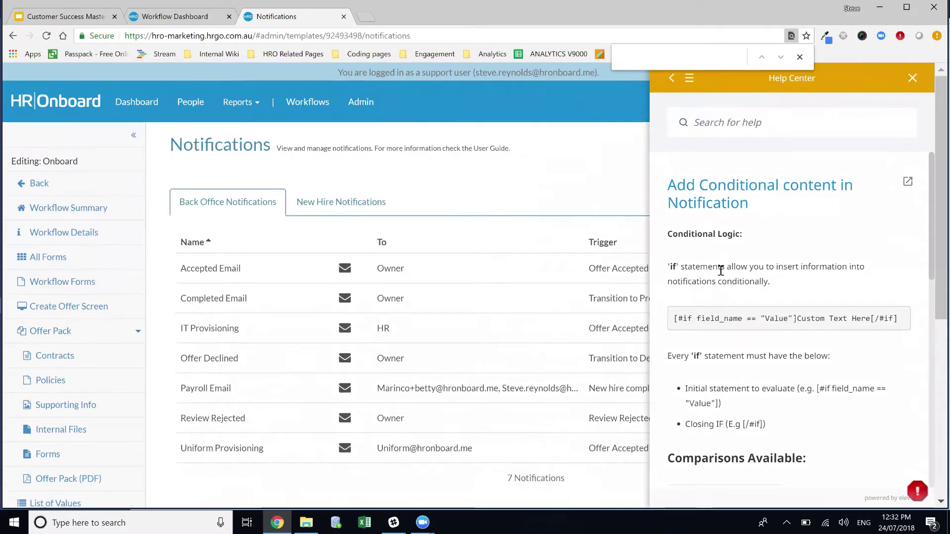
Step: Close the help panel and start a new blank Back Office Email notification
left_click(913, 79)
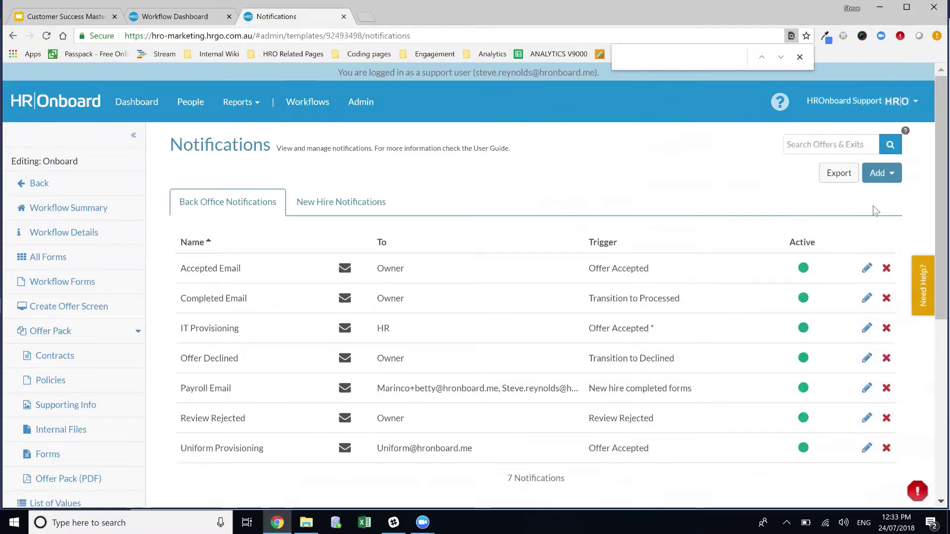
left_click(883, 183)
left_click(847, 198)
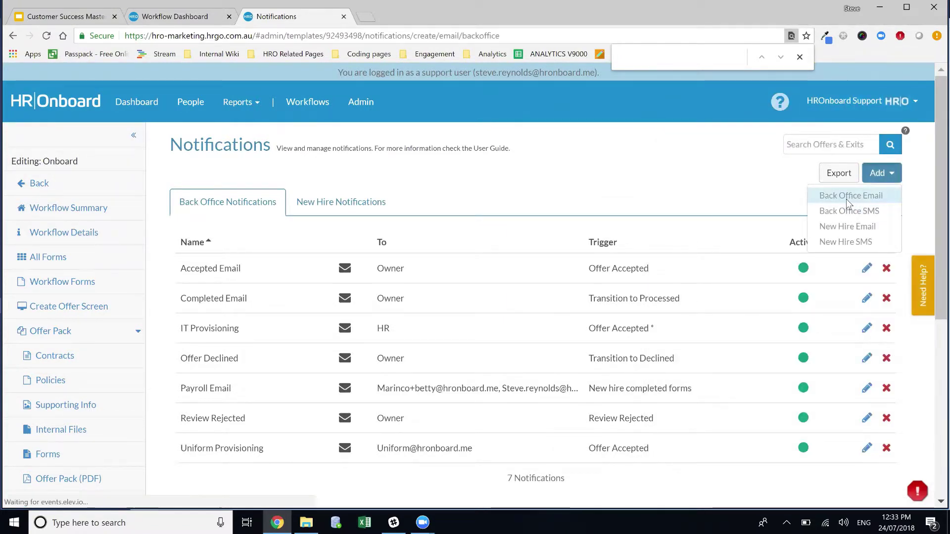
left_click(381, 196)
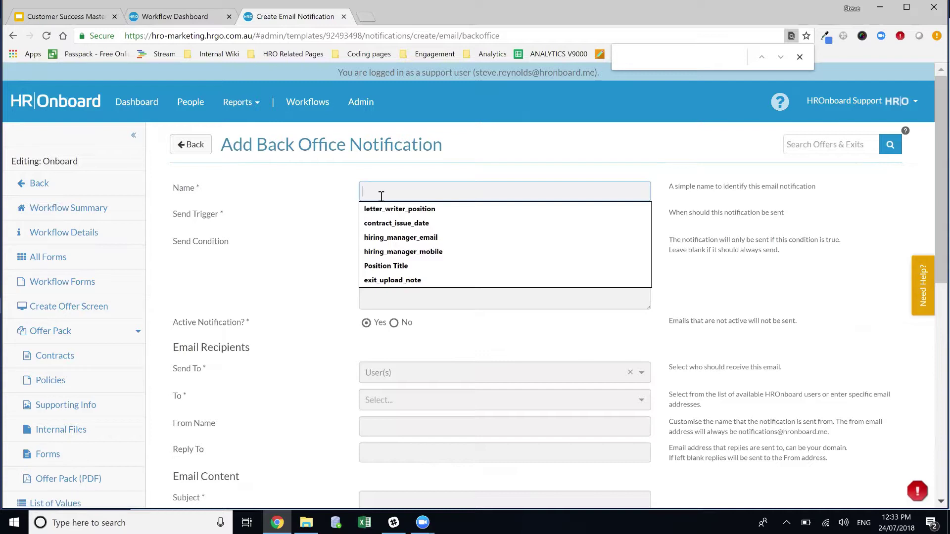
Step: Name the notification 'Name Badge Provisioning' and trigger it on Offer Accepted, then bring up conditional-content help
type("Name")
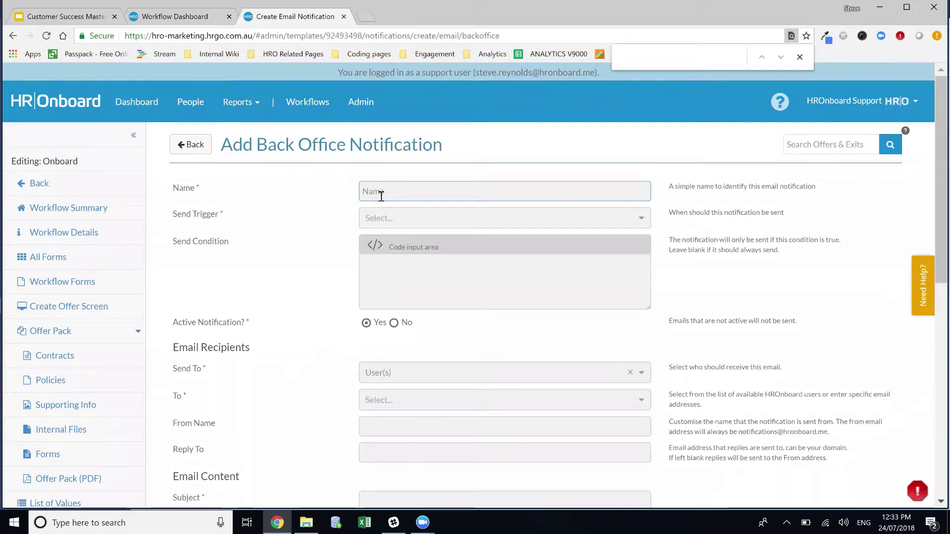
type(" Badge Provisioning")
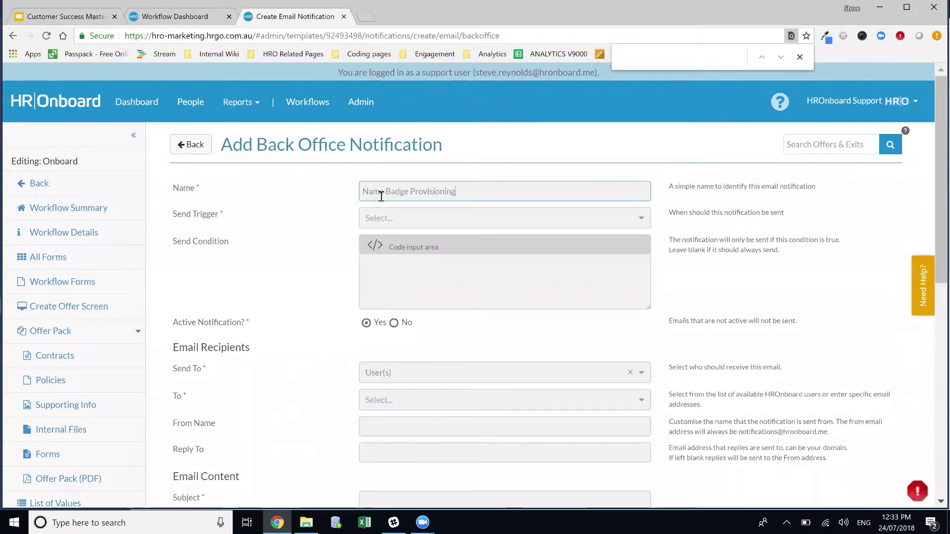
left_click(409, 221)
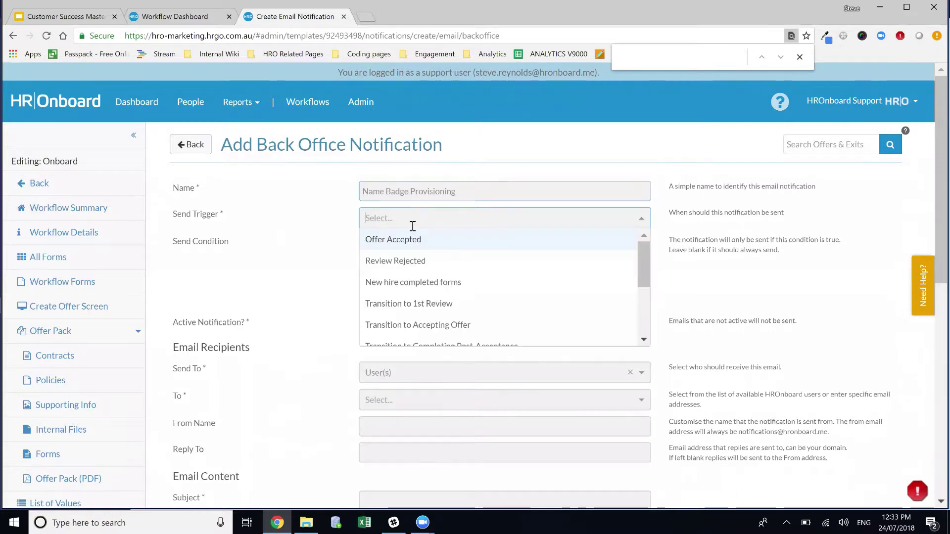
left_click(432, 244)
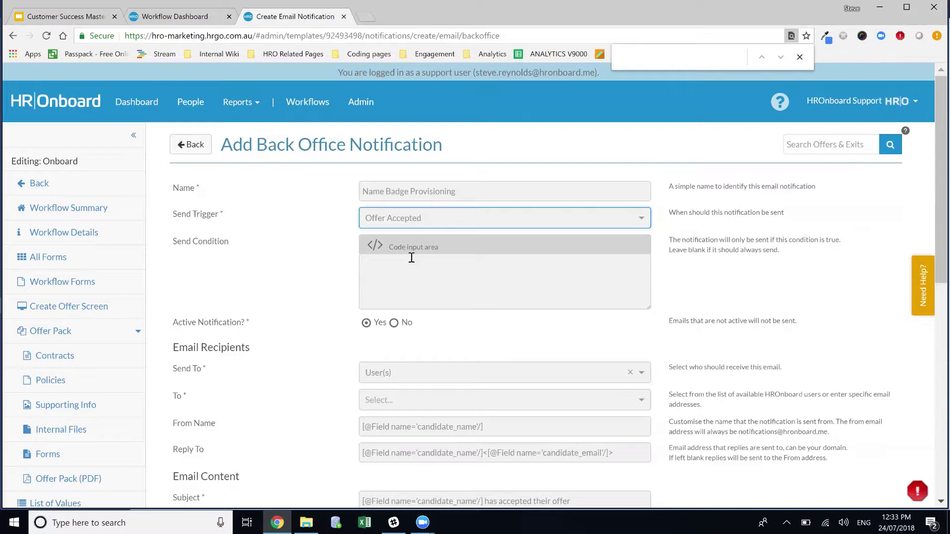
left_click(401, 284)
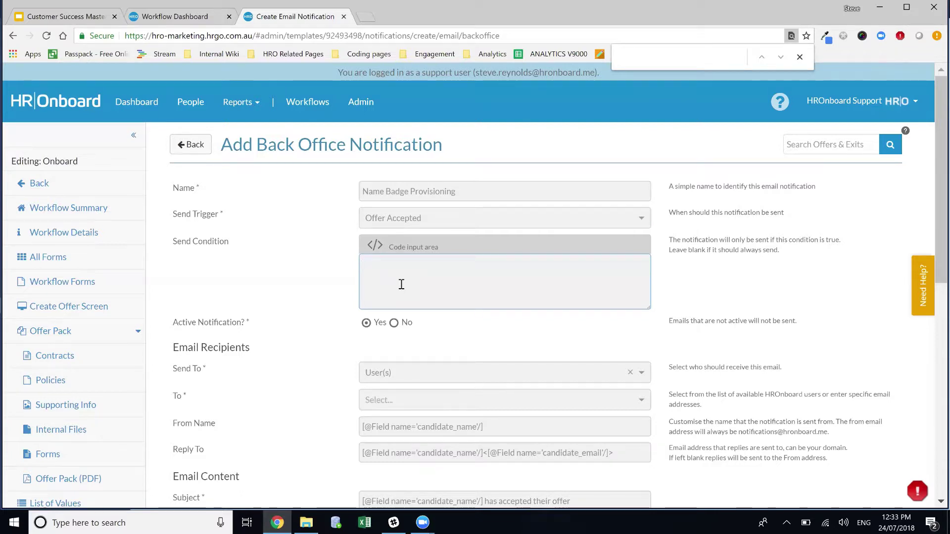
left_click(917, 302)
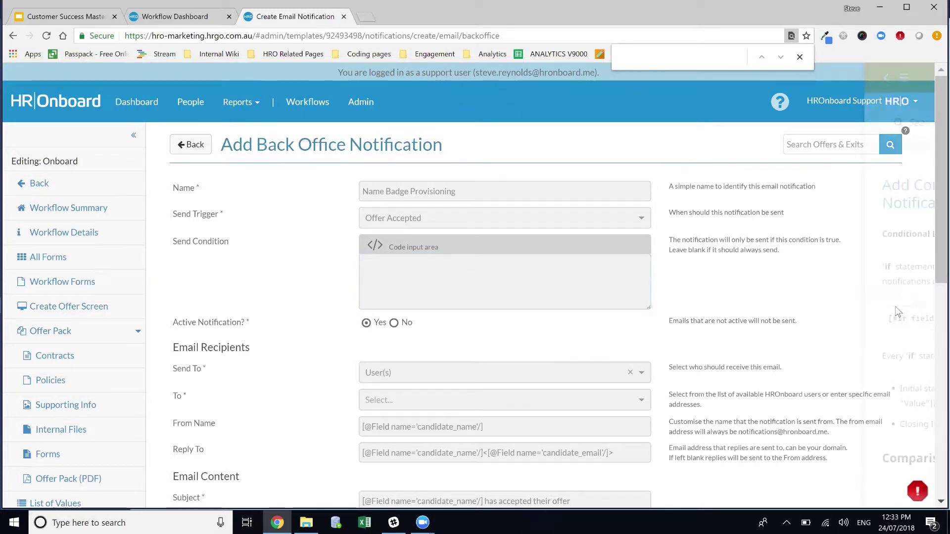
Step: Study the [#if conditional syntax in the help article, then browse back to the Notification Management topics
scroll(830, 317, "down", 2)
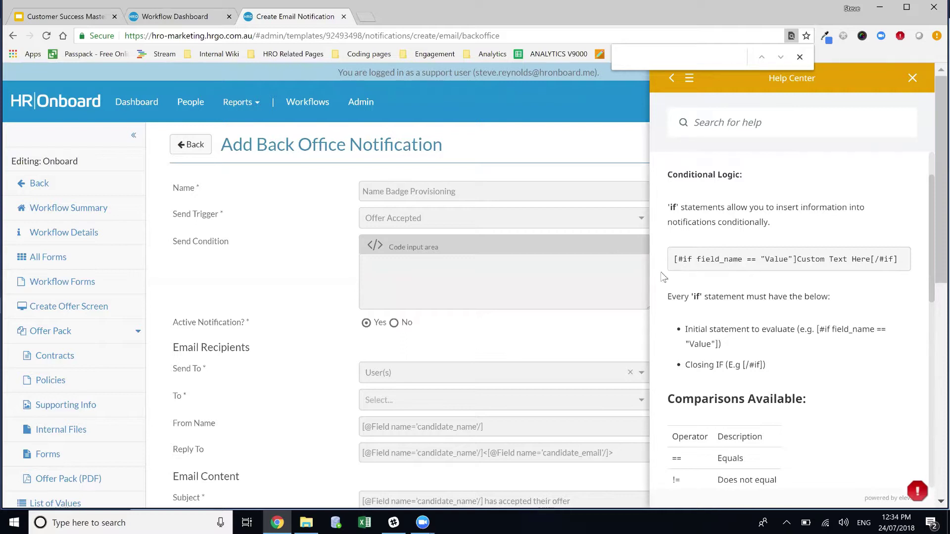
left_click(407, 270)
scroll(728, 178, "up", 1)
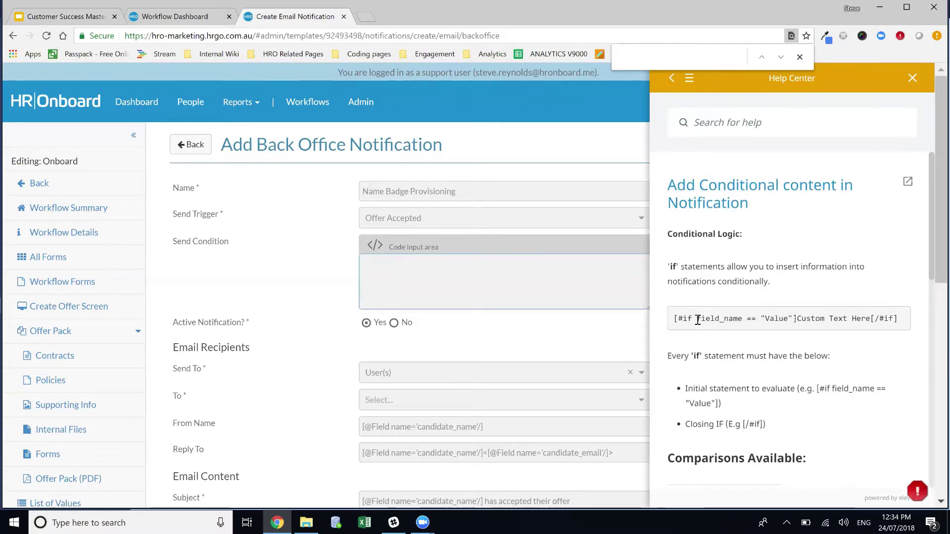
left_click_drag(698, 320, 674, 319)
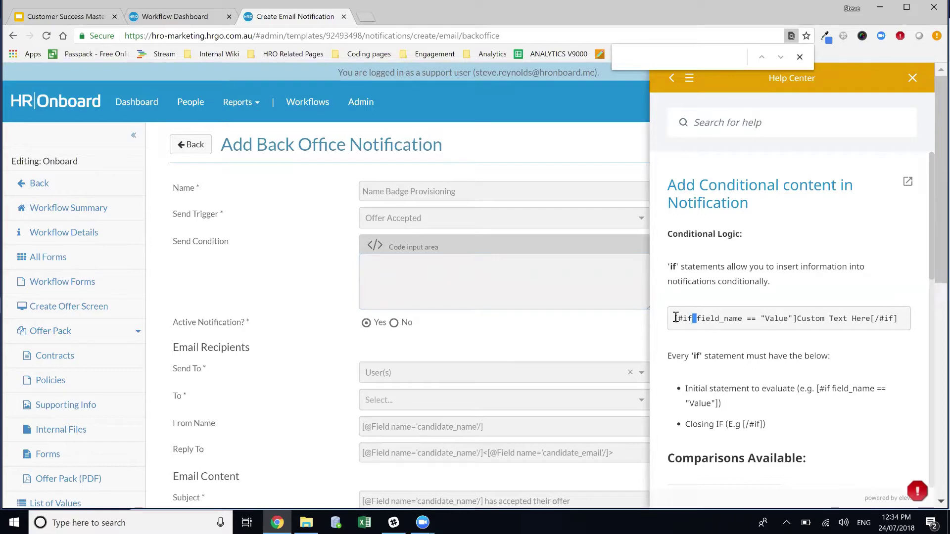
left_click(671, 81)
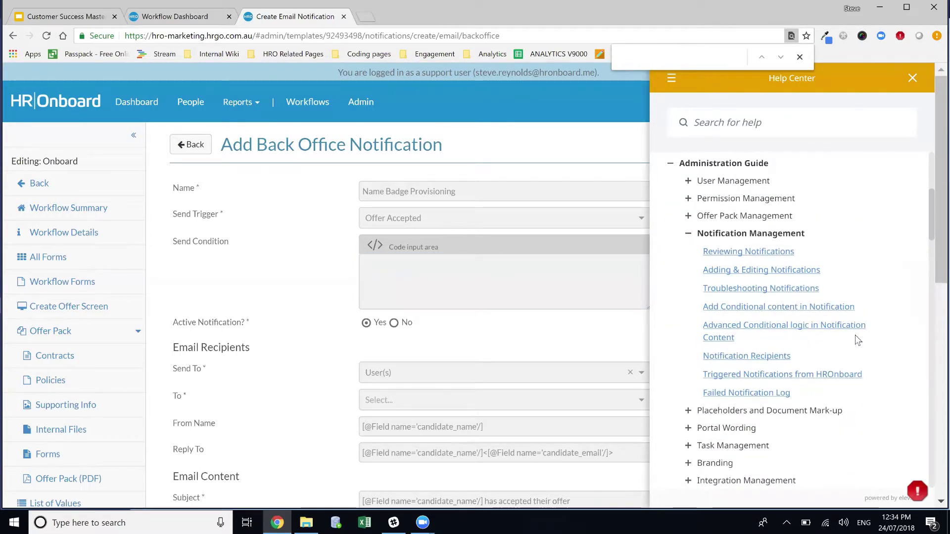
left_click(771, 380)
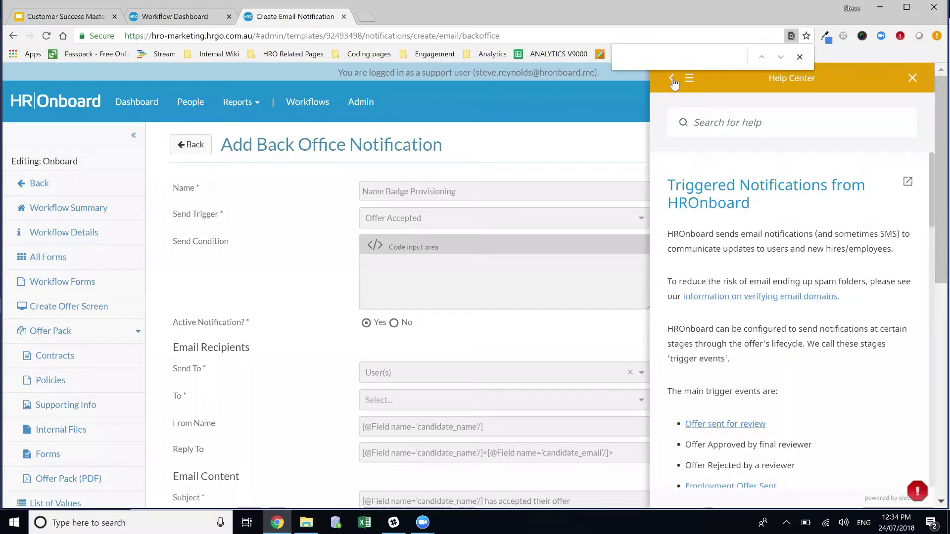
Step: Set the Send Condition to appointment_status == "Casual" and close the help panel
left_click(672, 79)
left_click(433, 281)
type("a")
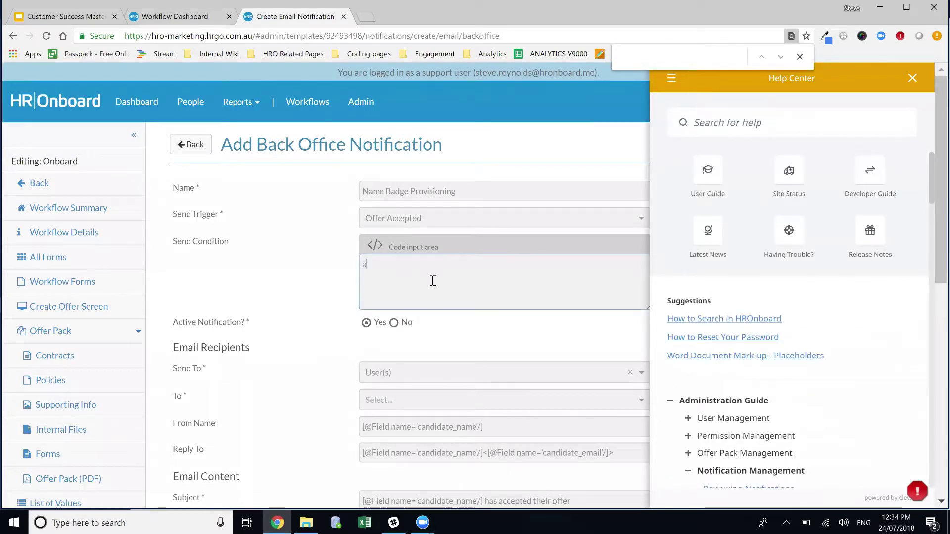
type("ppointme")
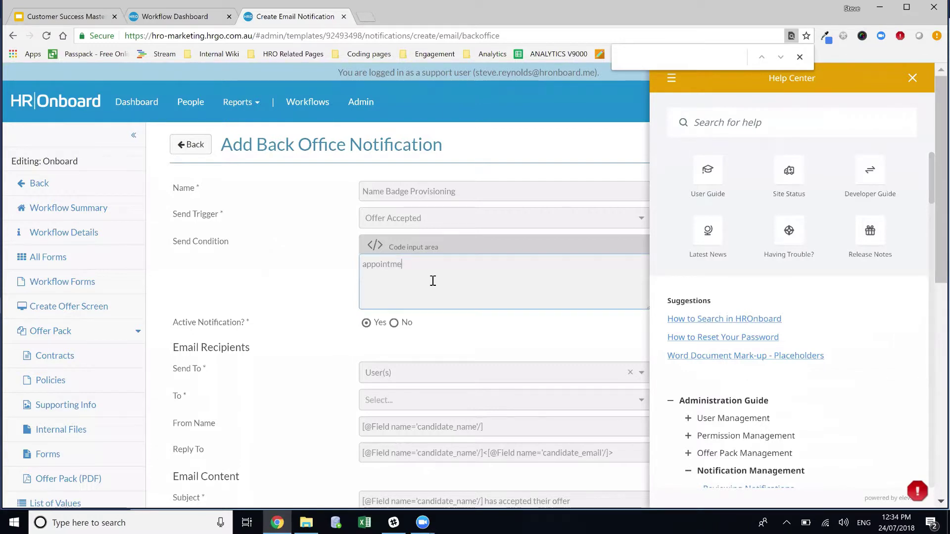
type("nt_stat")
type("us")
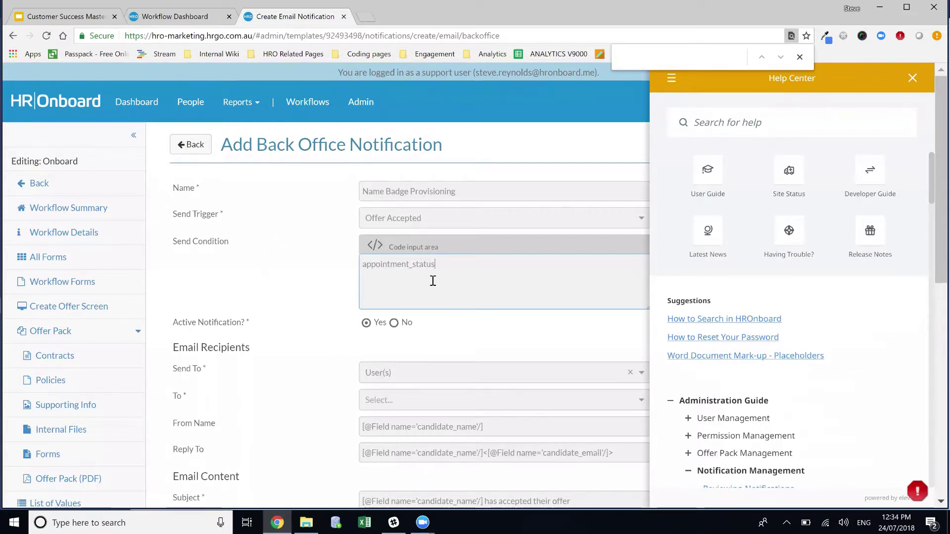
type(" ==")
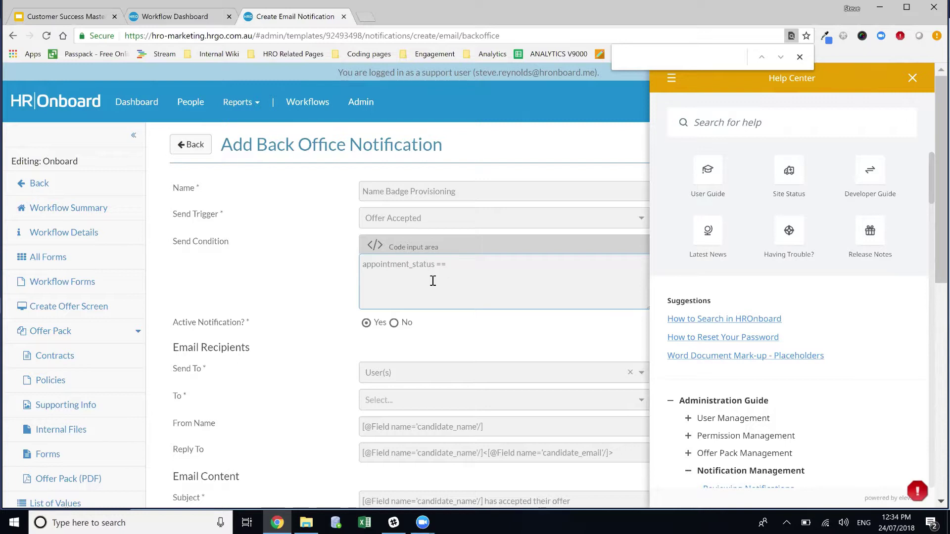
type("\"Casual")
left_click(447, 257)
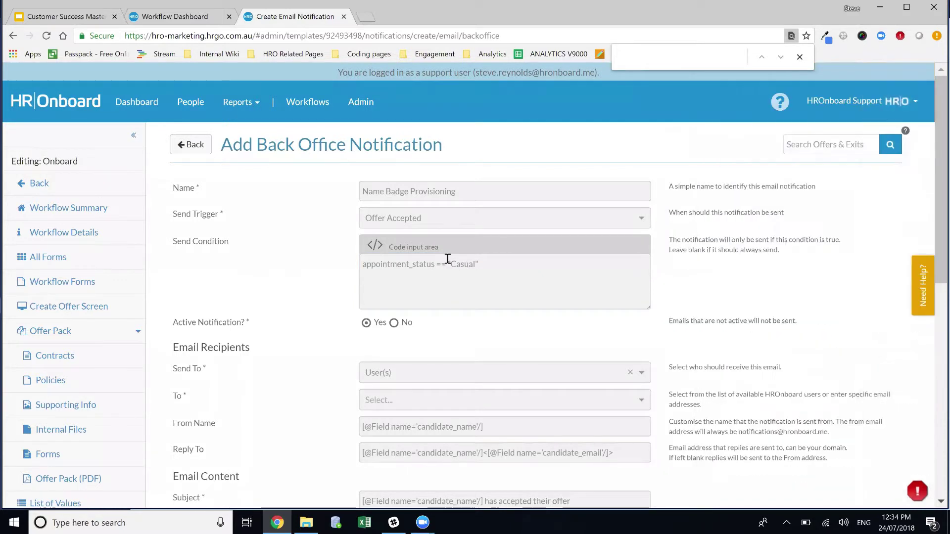
Step: Send the notification to Everyone in a Role with access, choosing the People Leader role
scroll(361, 316, "down", 1)
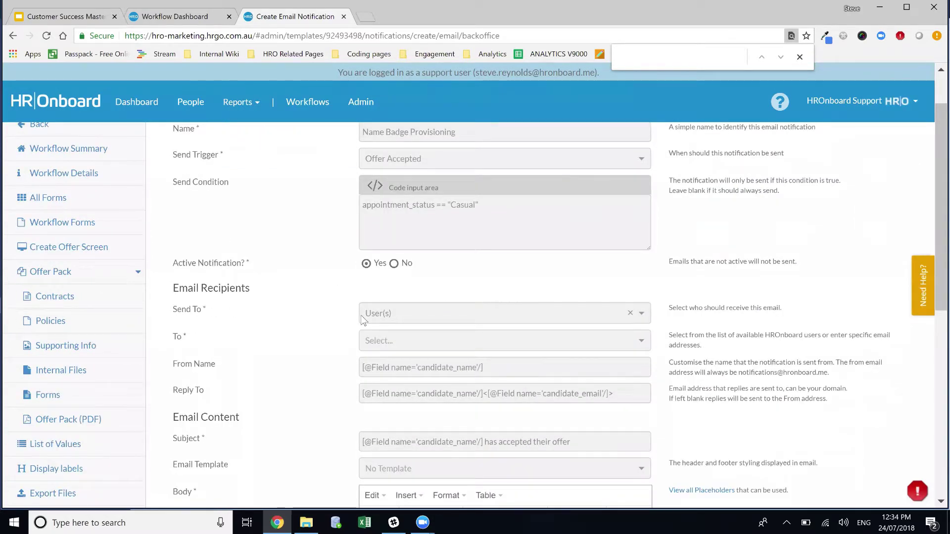
left_click(451, 311)
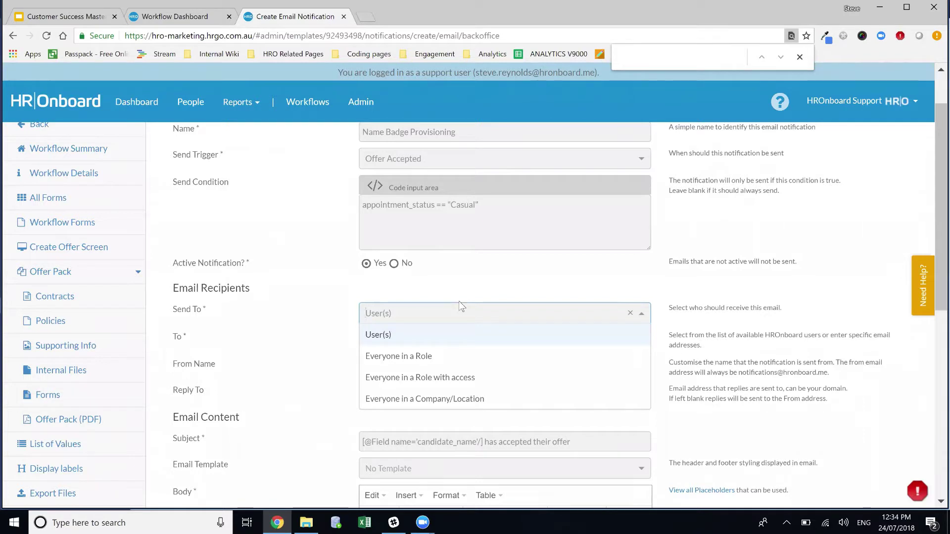
left_click(434, 378)
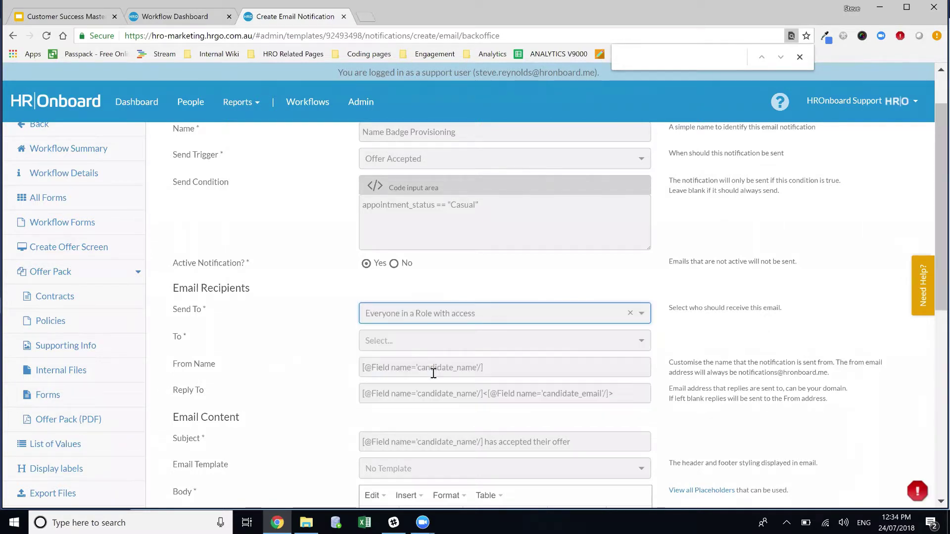
left_click(428, 342)
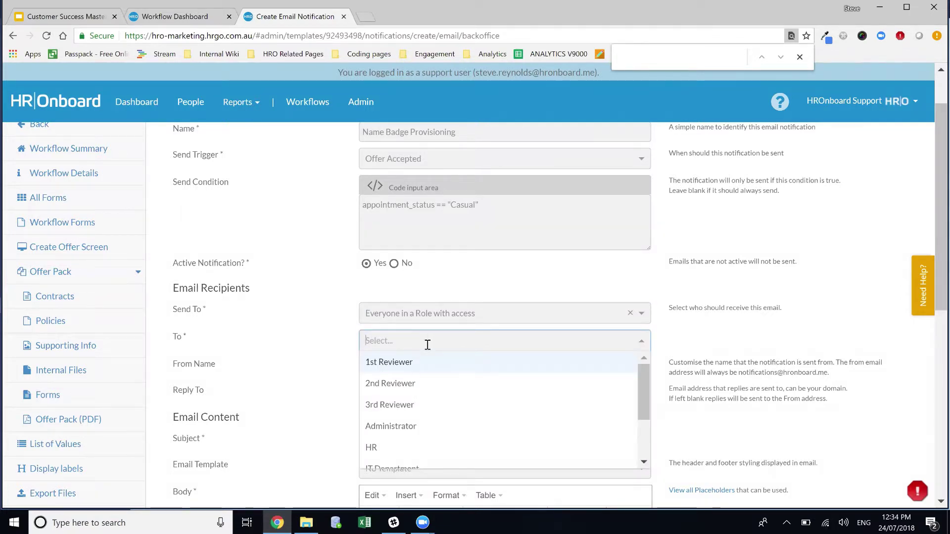
scroll(457, 395, "down", 2)
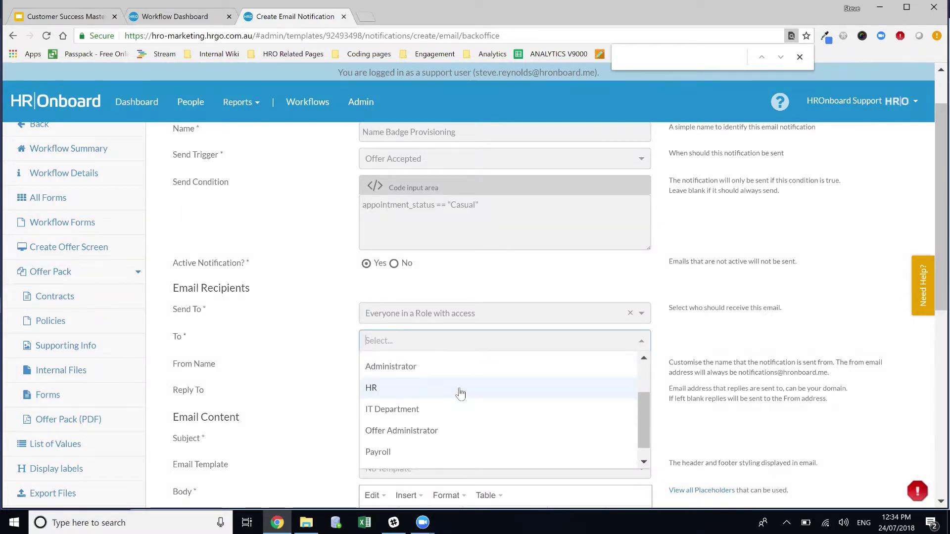
scroll(457, 395, "down", 1)
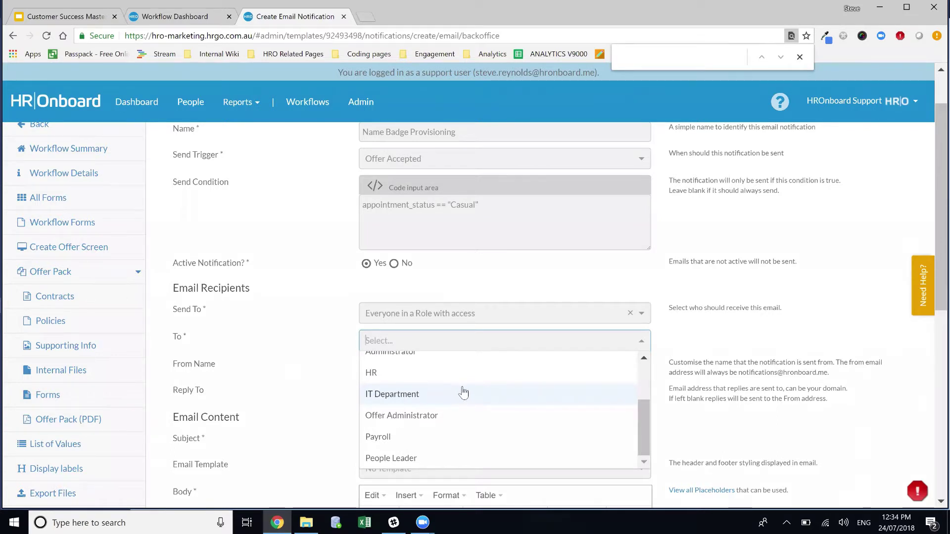
left_click(385, 457)
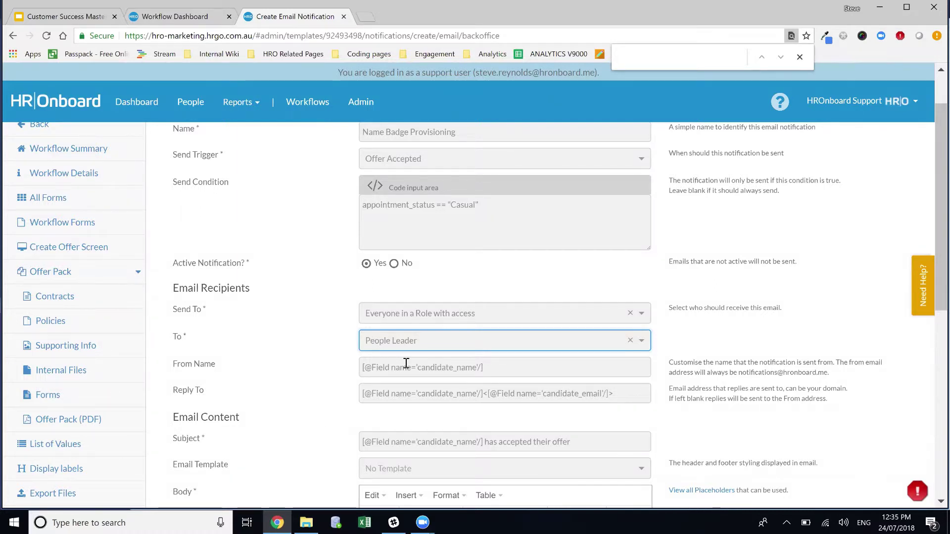
Step: Apply the HROnboard Template to the email body and add blank lines after its text
left_click(446, 469)
scroll(473, 447, "down", 1)
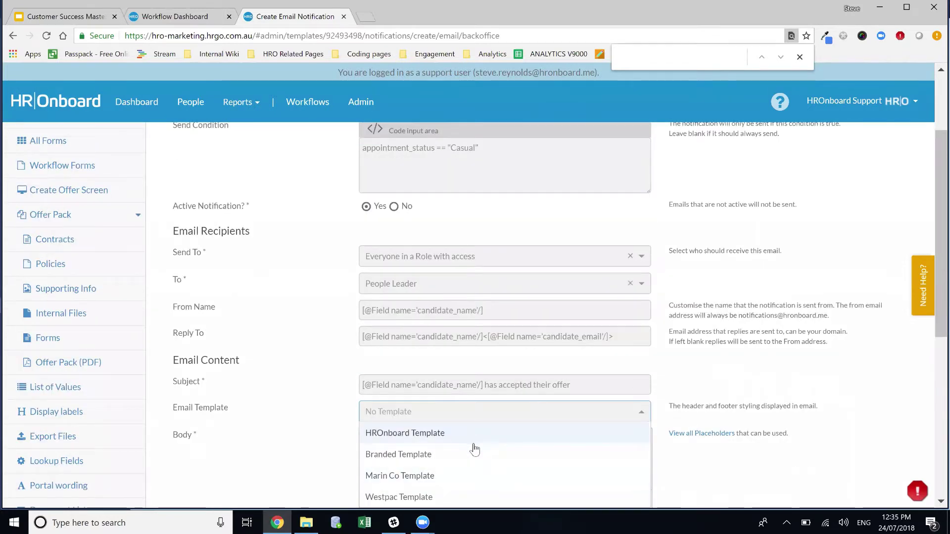
scroll(470, 425, "down", 1)
left_click(444, 390)
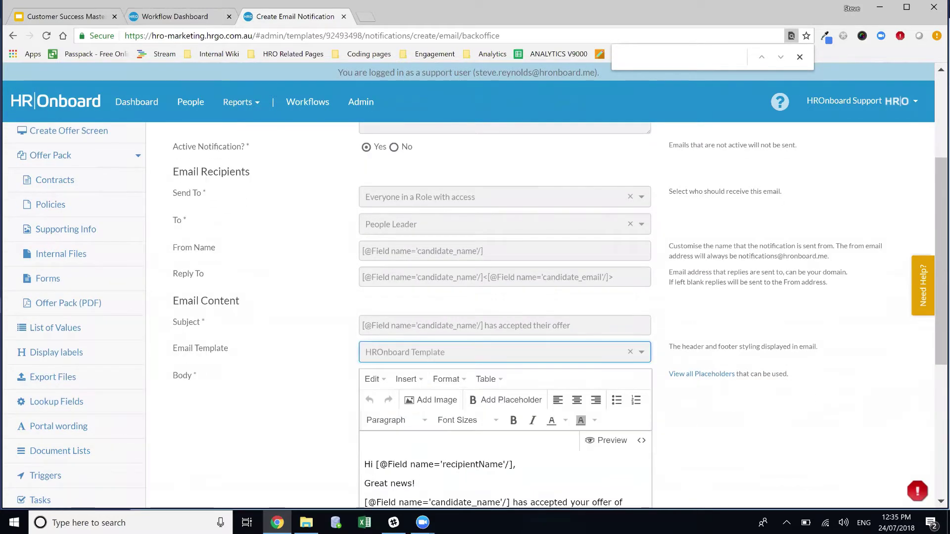
scroll(548, 446, "down", 2)
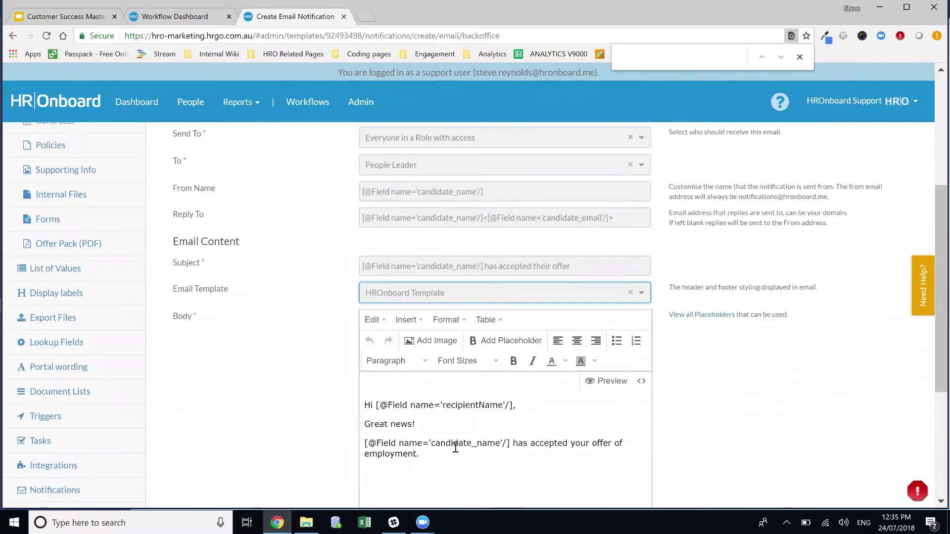
left_click(462, 454)
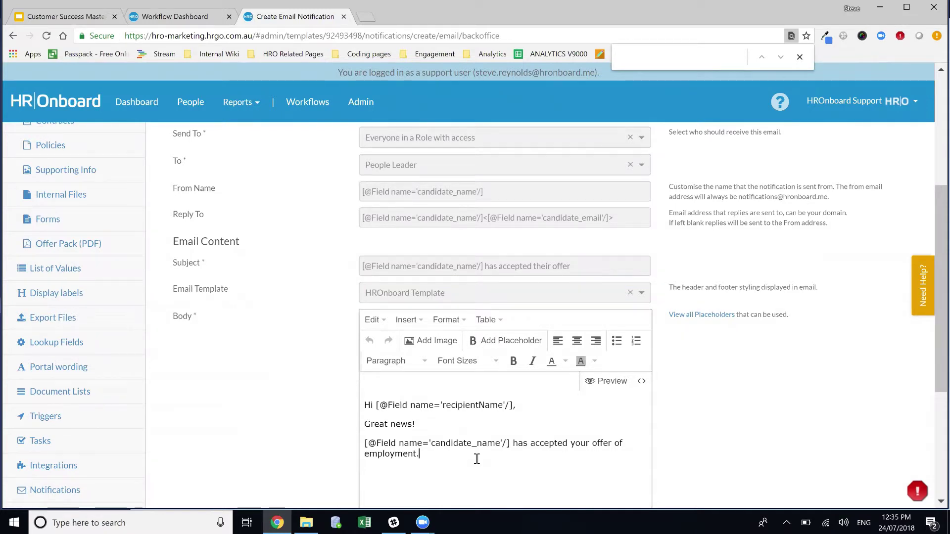
key("Return")
key("Return")
Step: Remove the 'Great news!' and accepted-offer lines and begin the line with 'Please provision'
left_click(505, 340)
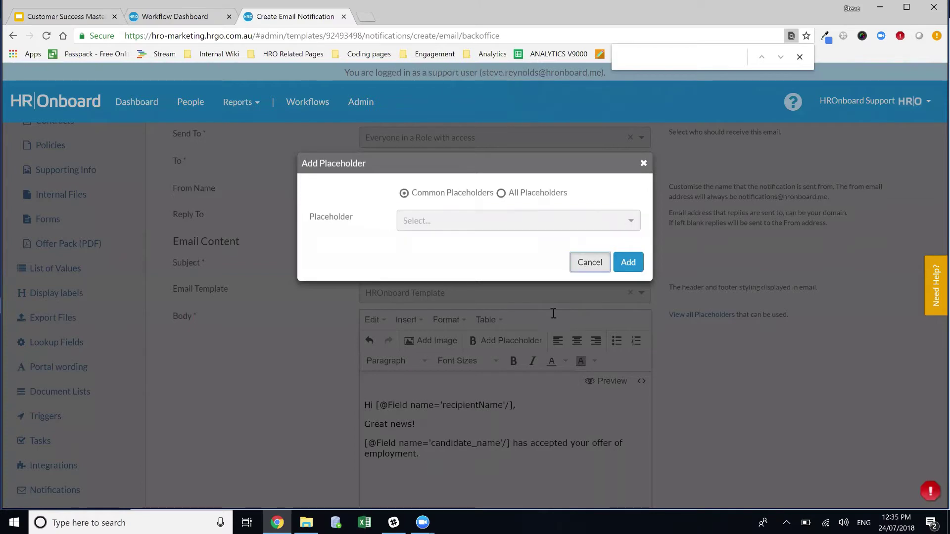
left_click(589, 263)
left_click_drag(430, 456, 363, 446)
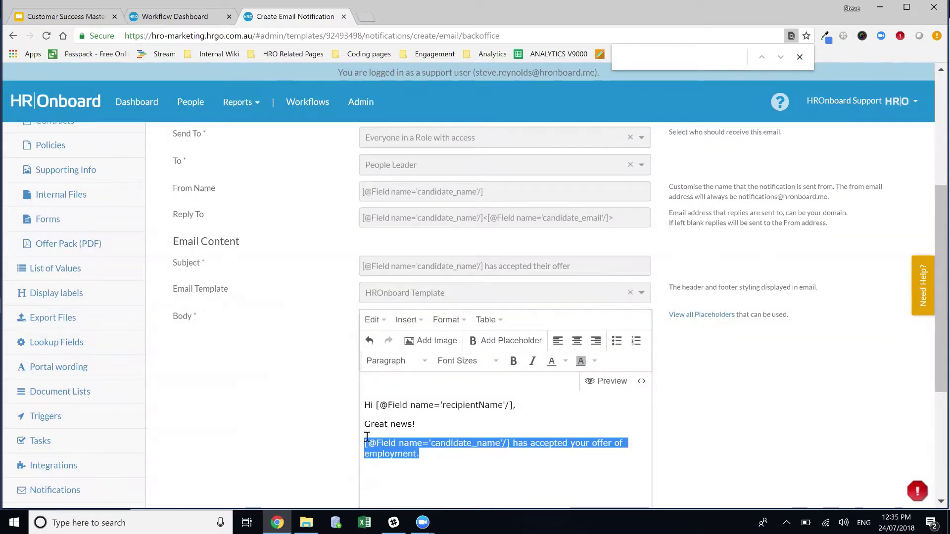
key("BackSpace")
key("BackSpace")
key("BackSpace")
key("BackSpace")
key("BackSpace")
key("BackSpace")
key("BackSpace")
key("BackSpace")
key("BackSpace")
key("BackSpace")
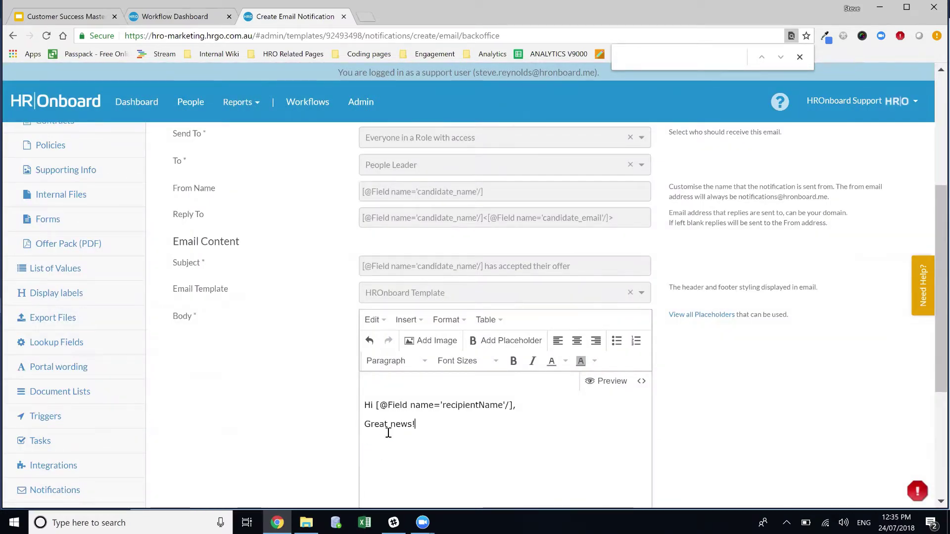
key("BackSpace")
key("BackSpace")
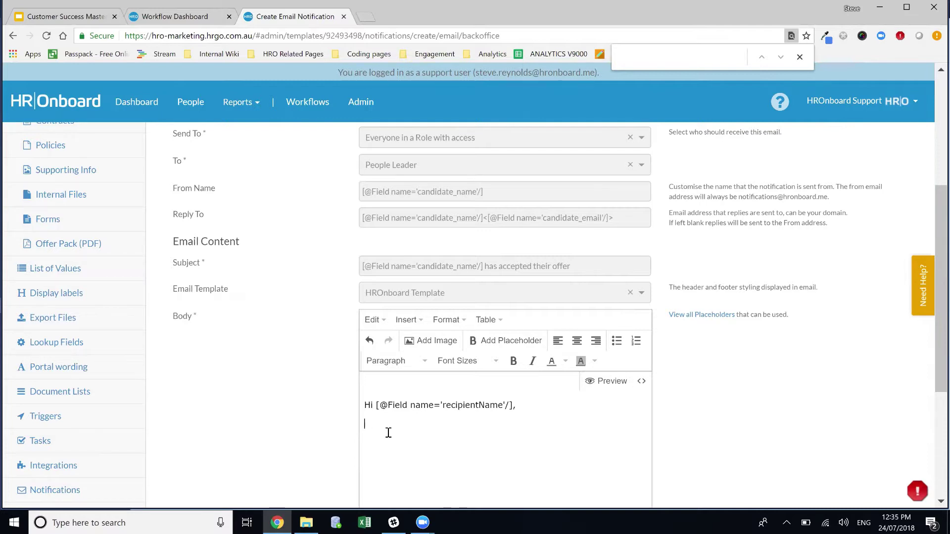
type("Please provision")
Step: Insert the candidate_name (New Hire Name) placeholder followed by ' for a new name badge.' and a new line
left_click(495, 343)
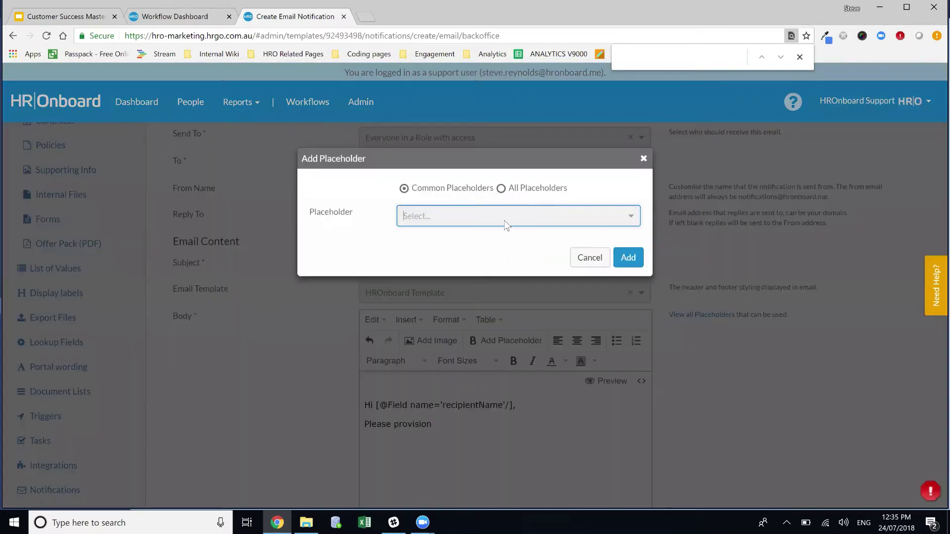
left_click(505, 221)
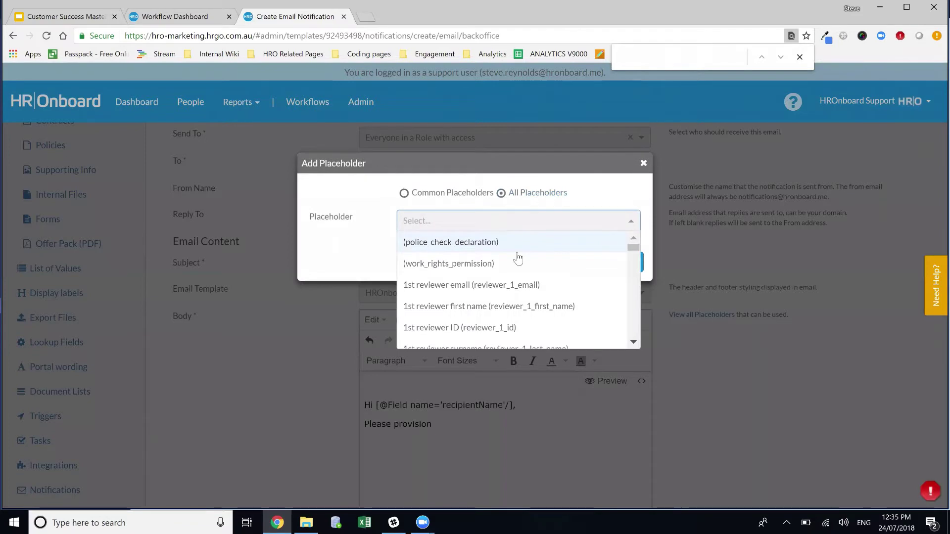
type("candidate")
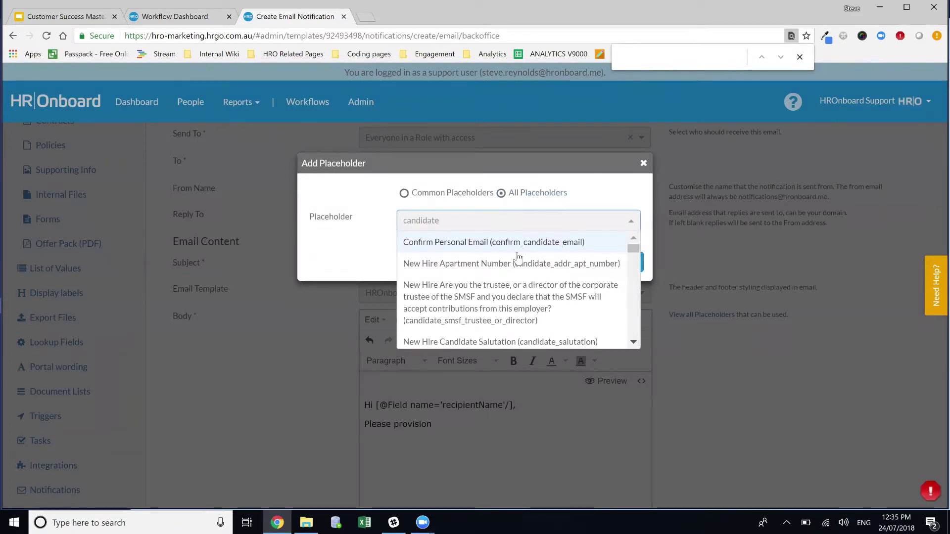
type("_name")
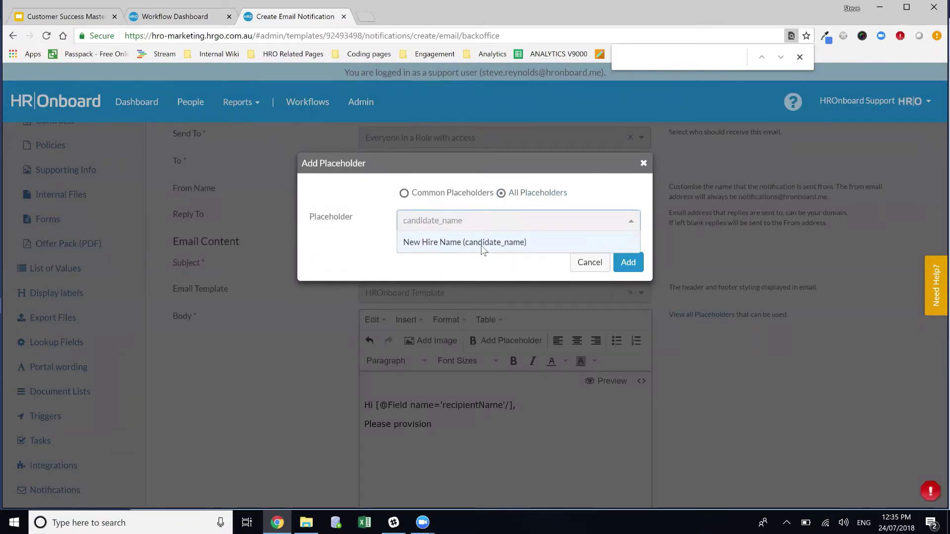
key("Return")
left_click(629, 262)
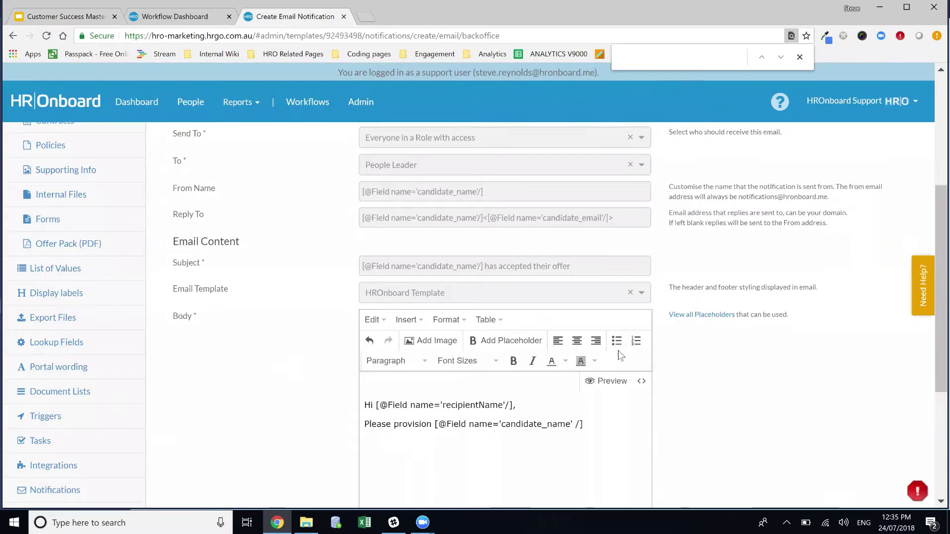
type("for a new ")
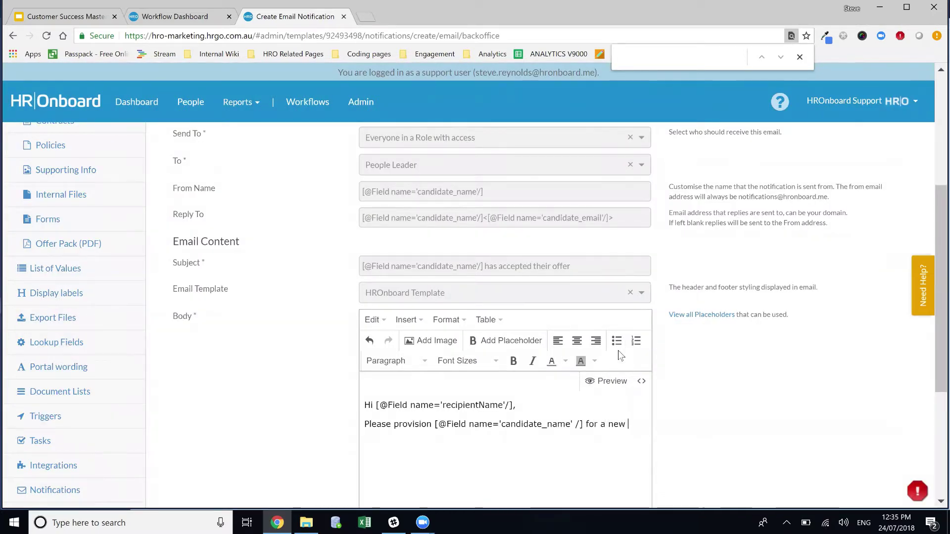
type("name bad")
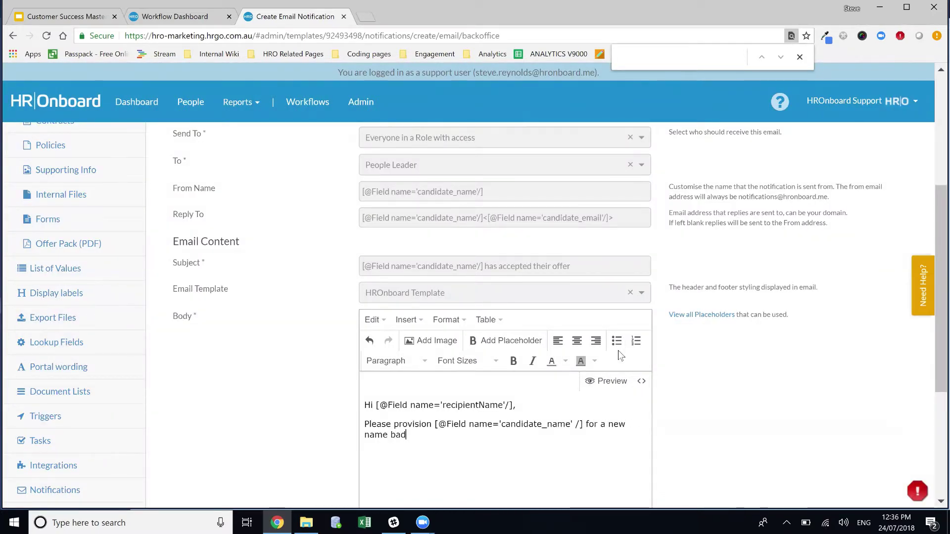
type("ge.")
key("Return")
Step: Open the Placeholders List from the Workflow Dashboard and search the page for 'Prefer'
left_click(174, 18)
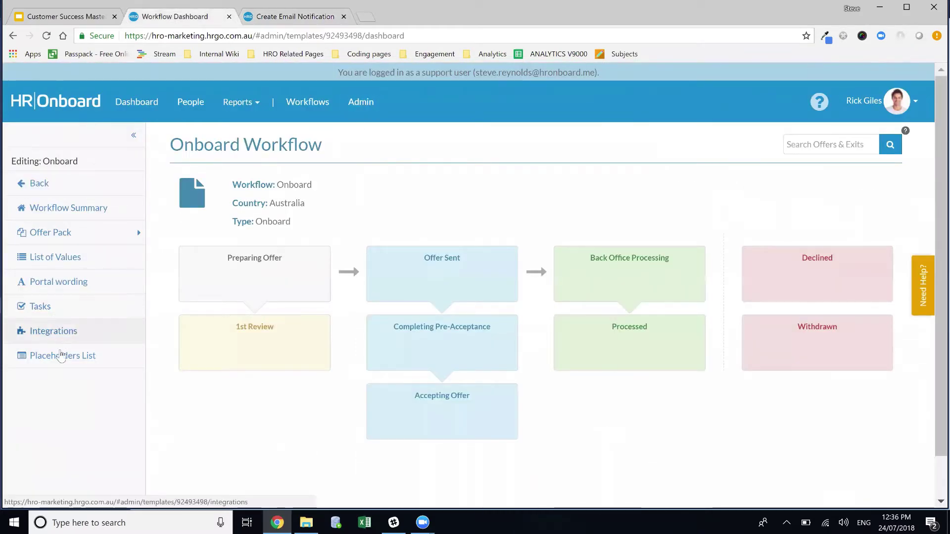
left_click(58, 361)
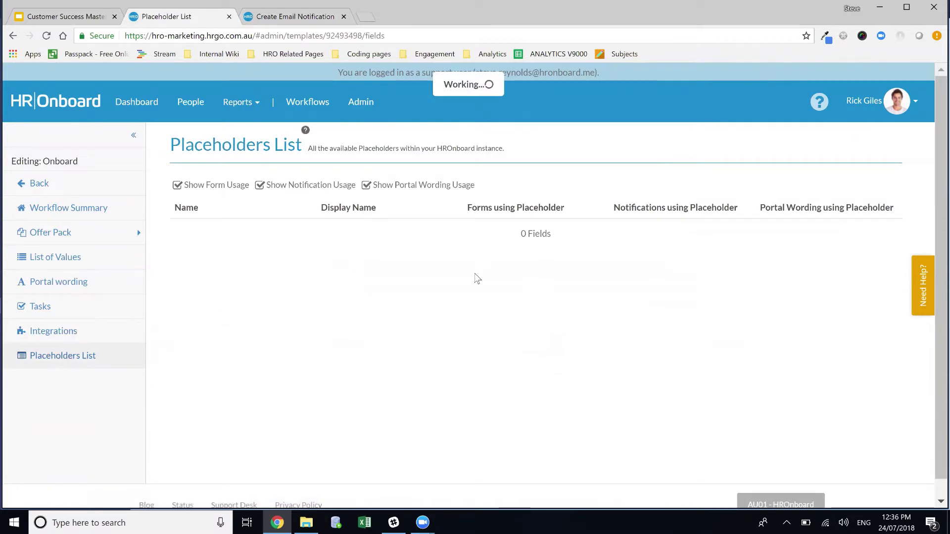
key("ctrl+f")
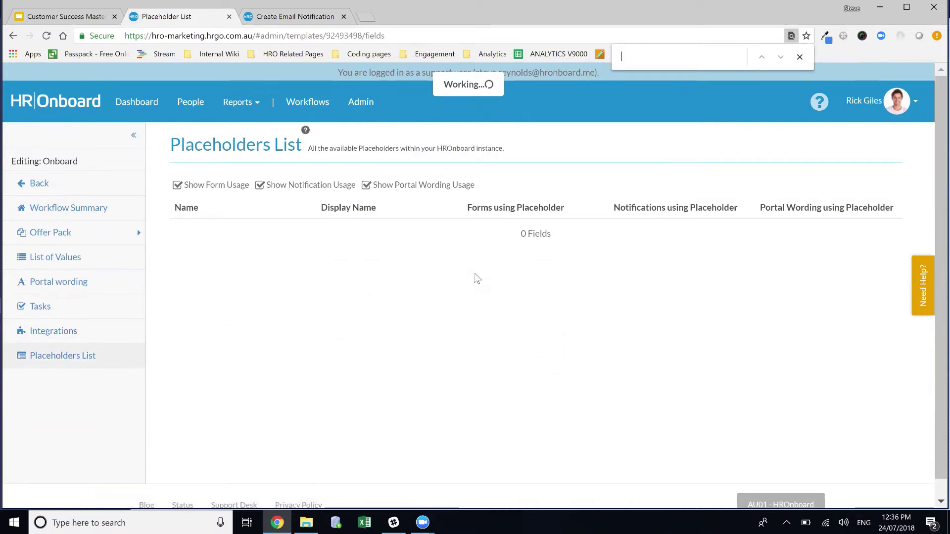
type("Pref")
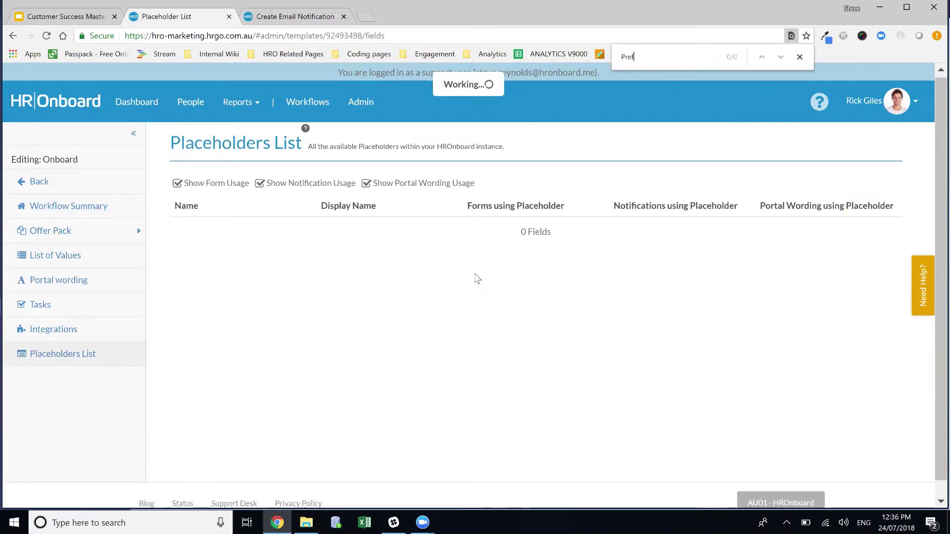
type("er")
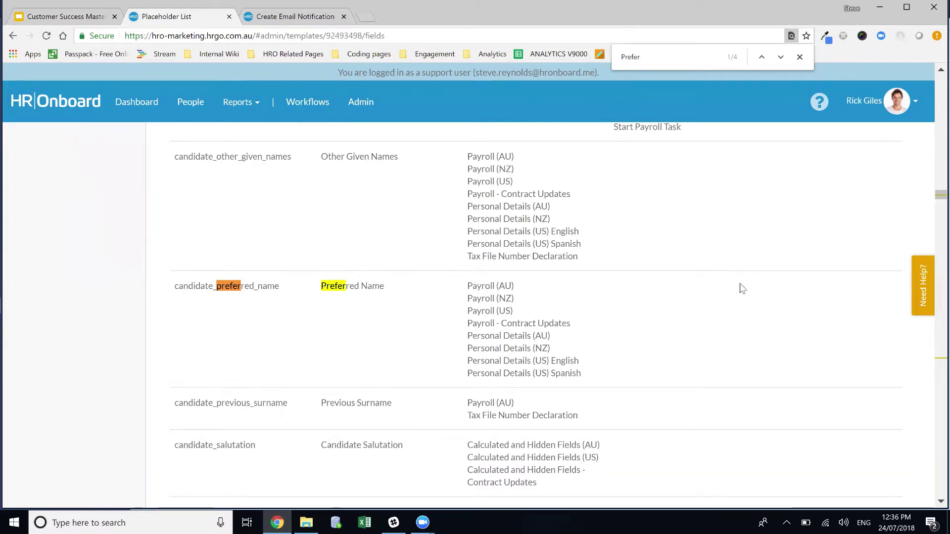
Step: Refine the search to 'Preferr', select candidate_preferred_name, and go back to the notification form
left_click(799, 58)
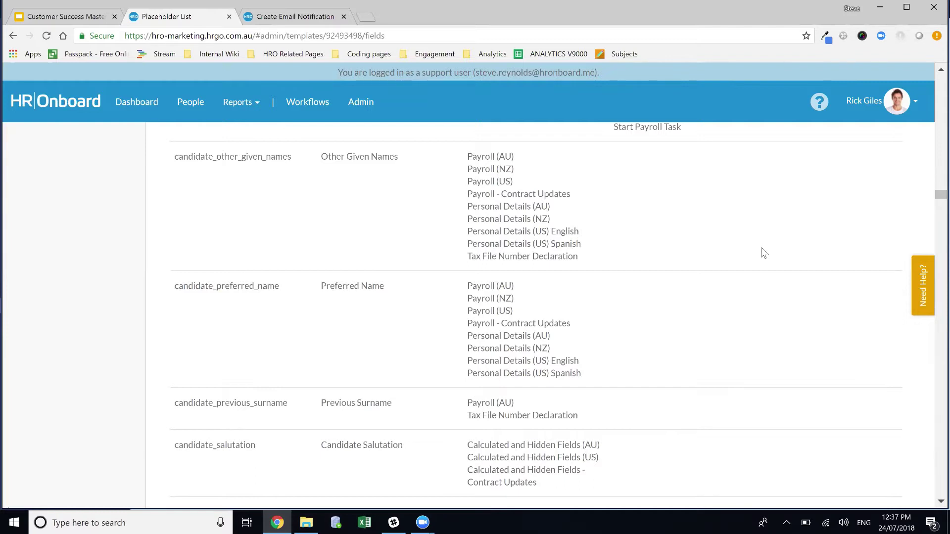
key("ctrl+f")
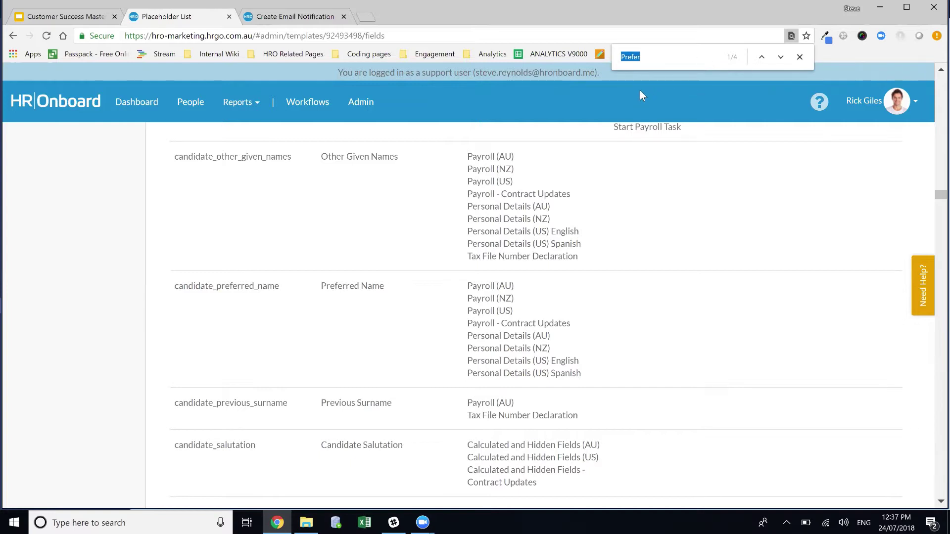
left_click(654, 73)
type("r")
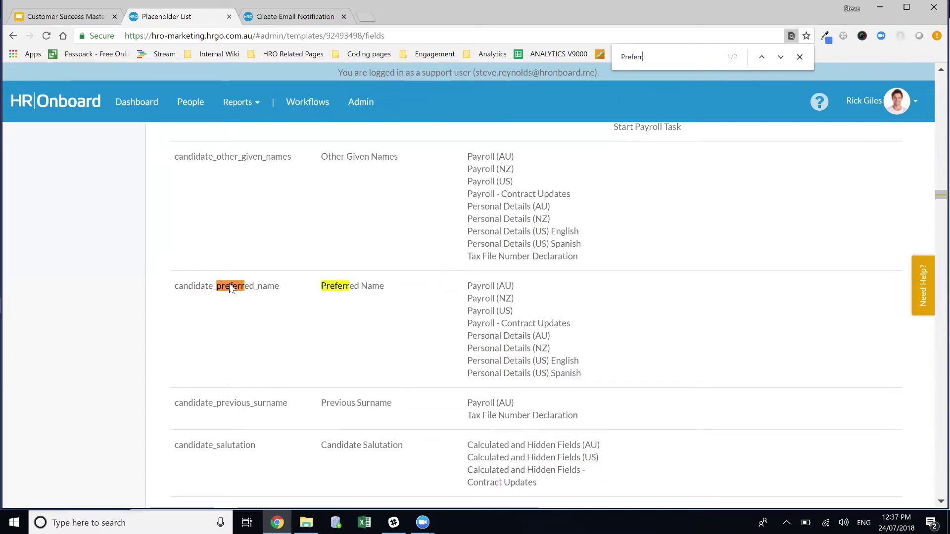
double_click(209, 290)
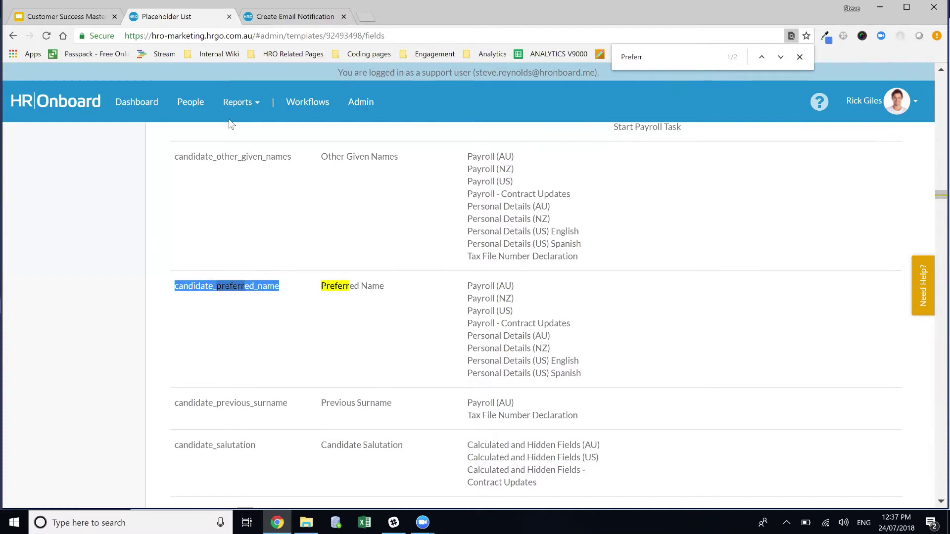
left_click(279, 20)
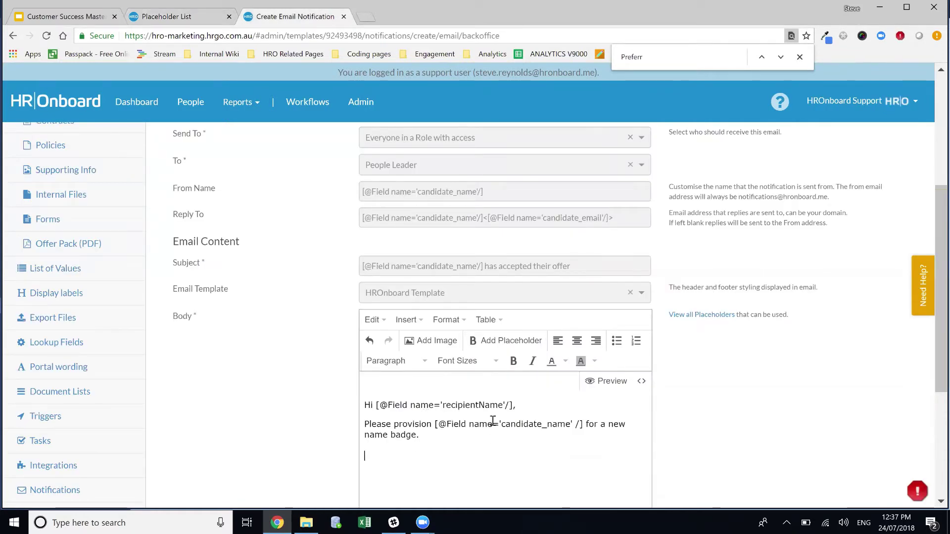
Step: Add 'Please use their preferred name of:' plus the New Hire Preferred Name placeholder and a full stop
type("Please use their pr")
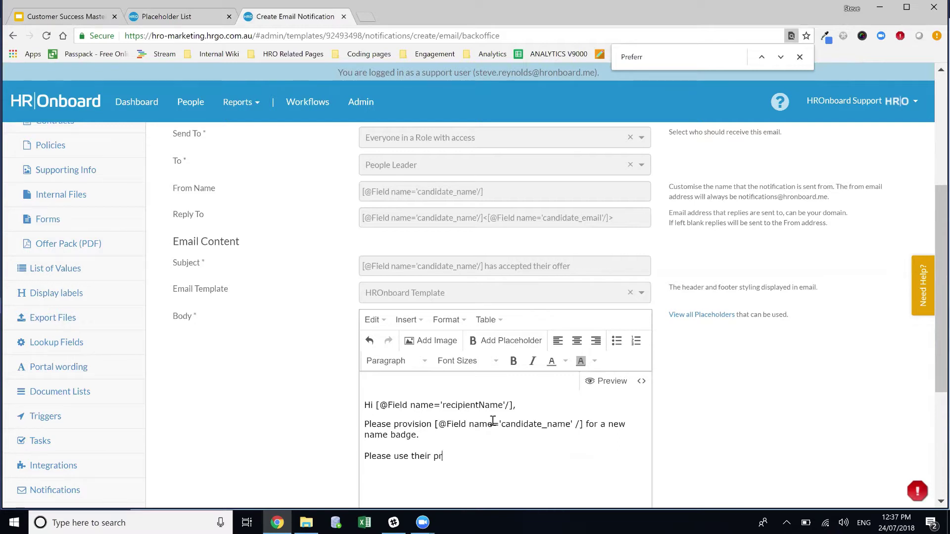
type("eferred name of:")
left_click(509, 343)
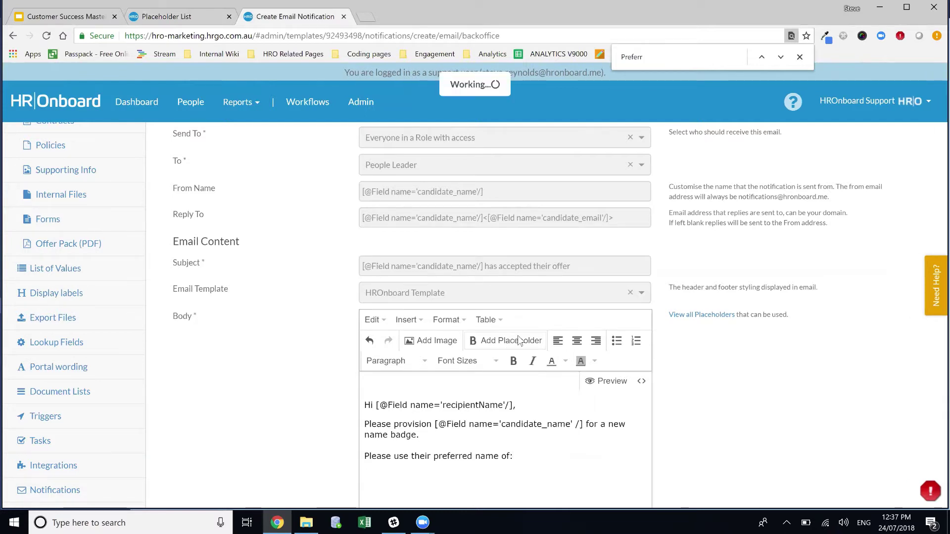
left_click(540, 194)
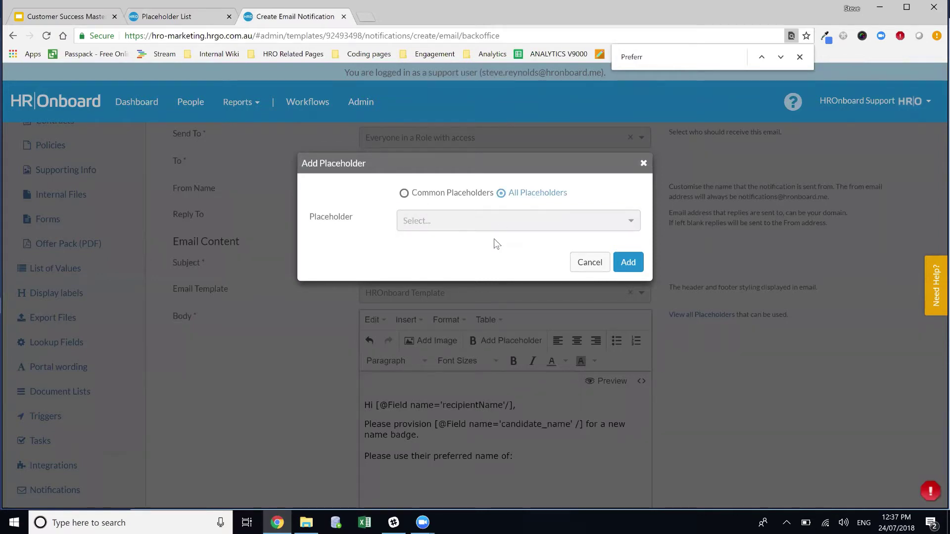
left_click(483, 225)
type("pref")
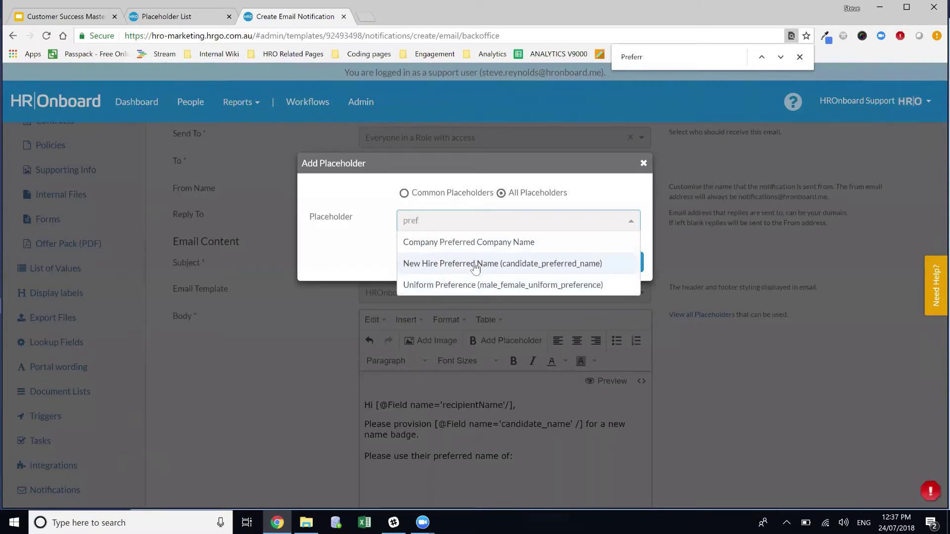
left_click(520, 270)
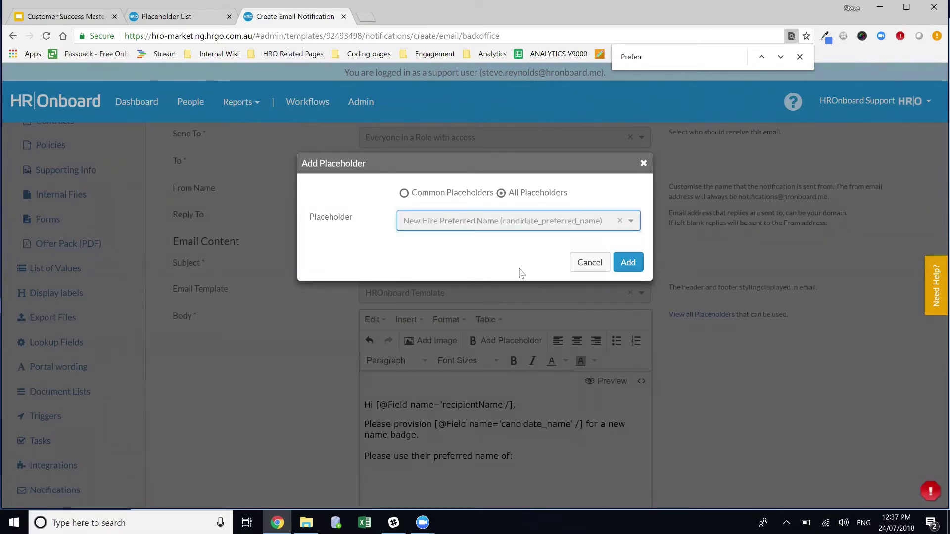
left_click(638, 270)
scroll(556, 428, "down", 1)
type(".")
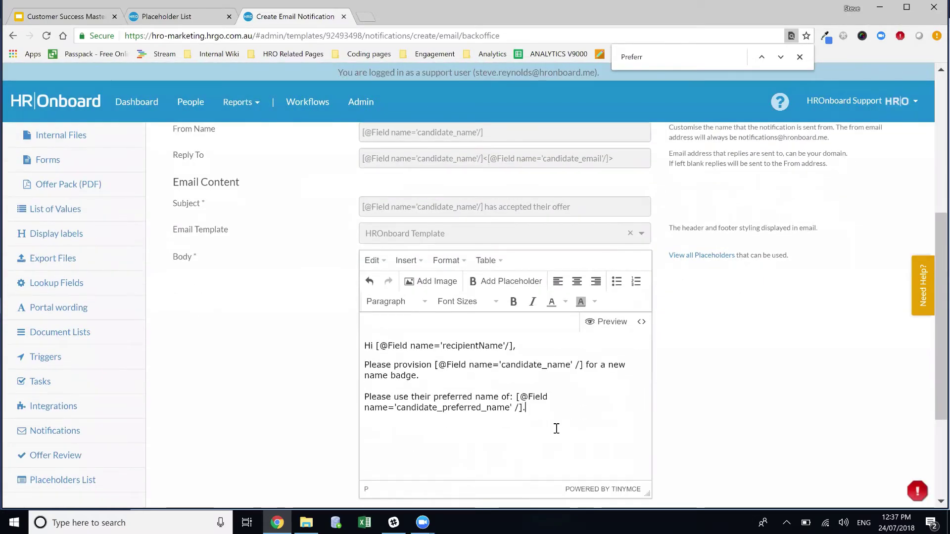
scroll(886, 452, "down", 2)
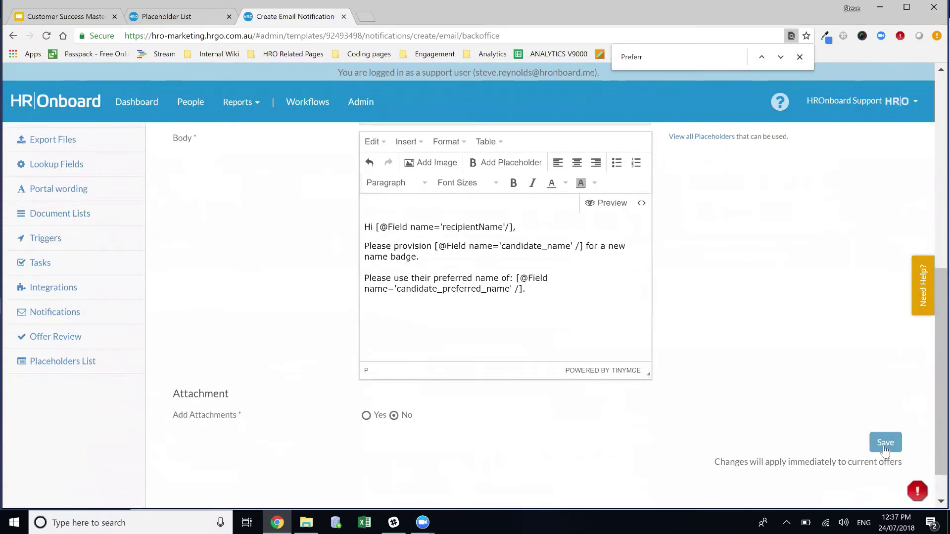
Step: Save the notification and check that the send trigger stays on Offer Accepted
left_click(886, 452)
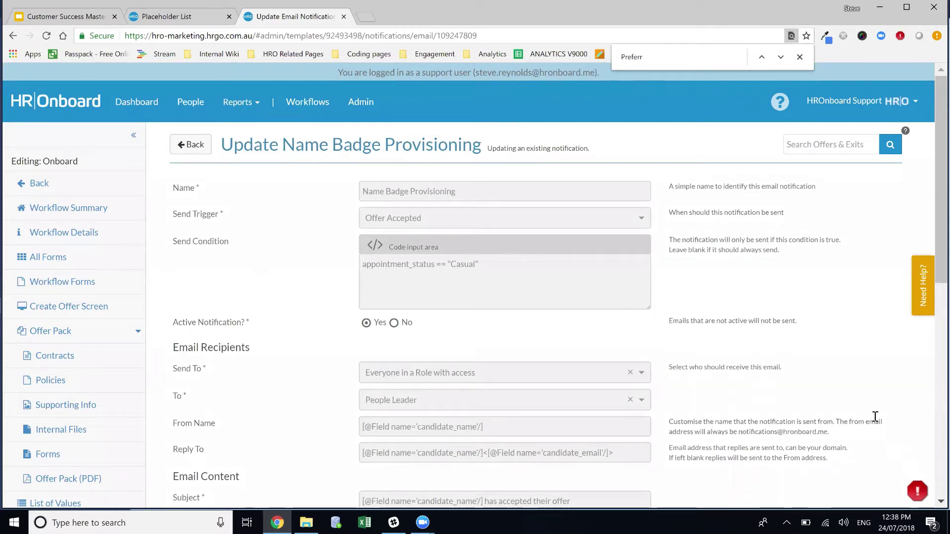
left_click(430, 216)
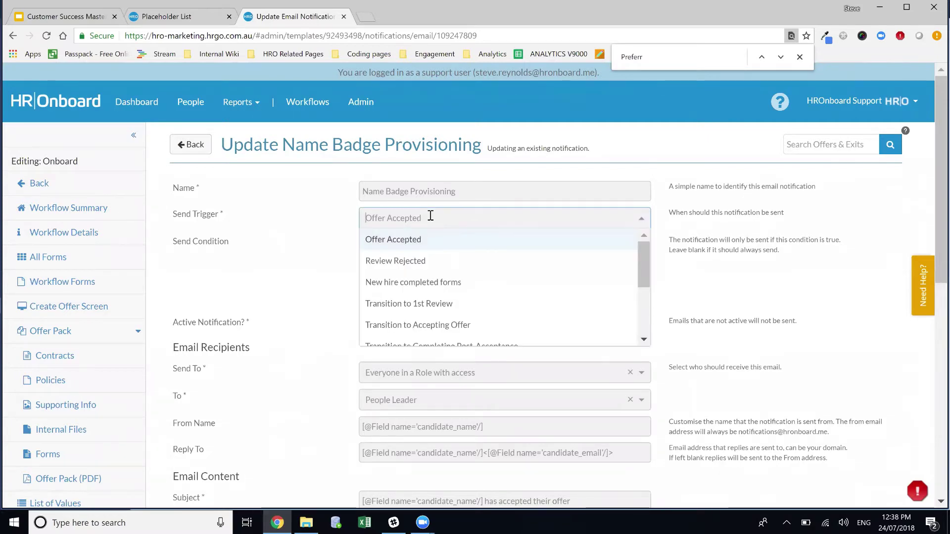
scroll(484, 307, "down", 1)
scroll(496, 292, "down", 2)
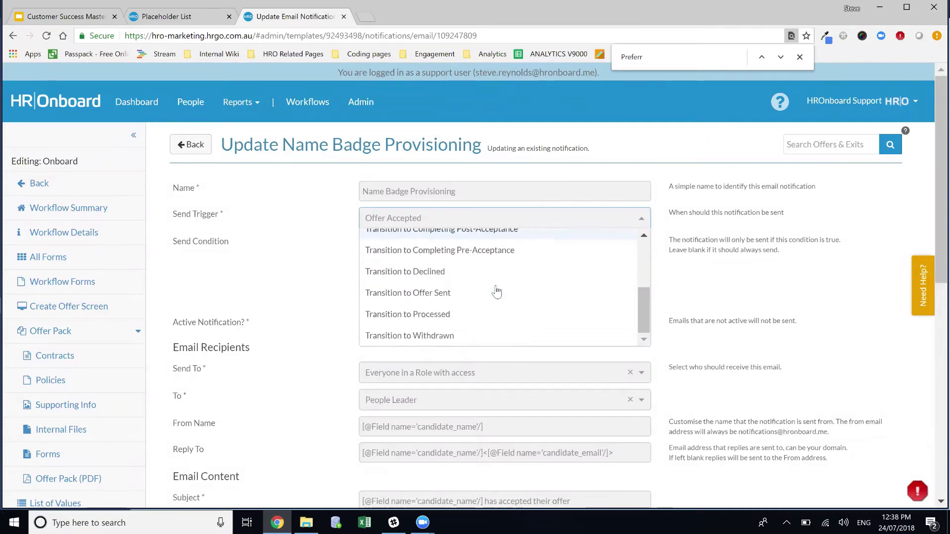
scroll(497, 292, "down", 1)
scroll(753, 255, "down", 1)
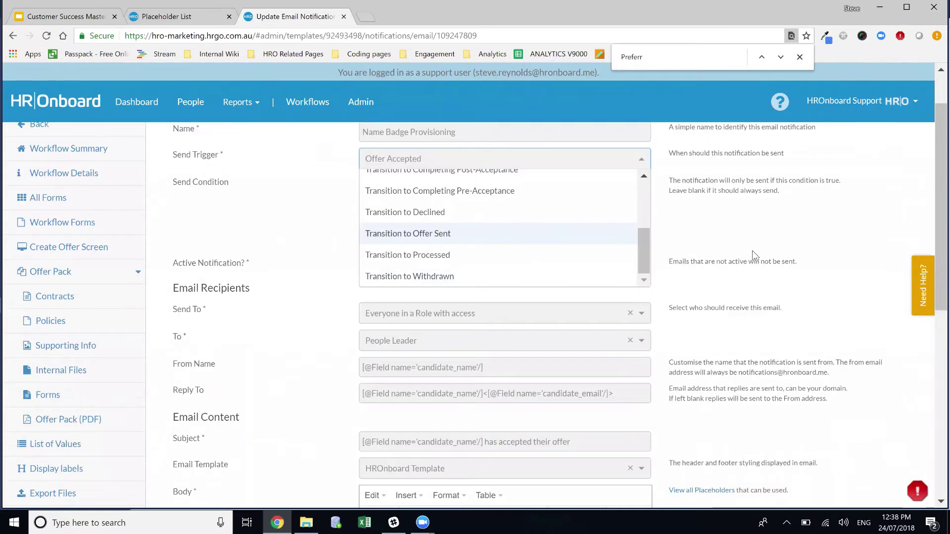
left_click(759, 264)
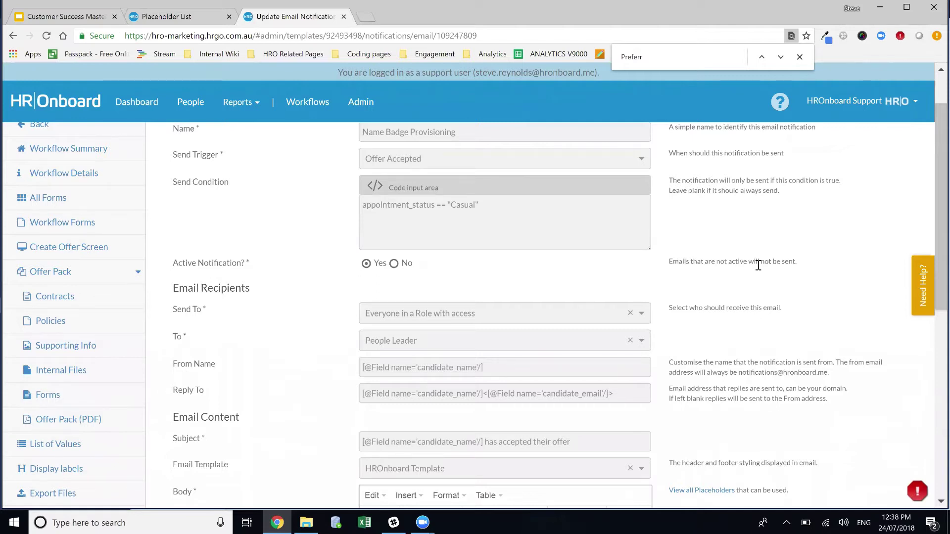
scroll(499, 287, "up", 1)
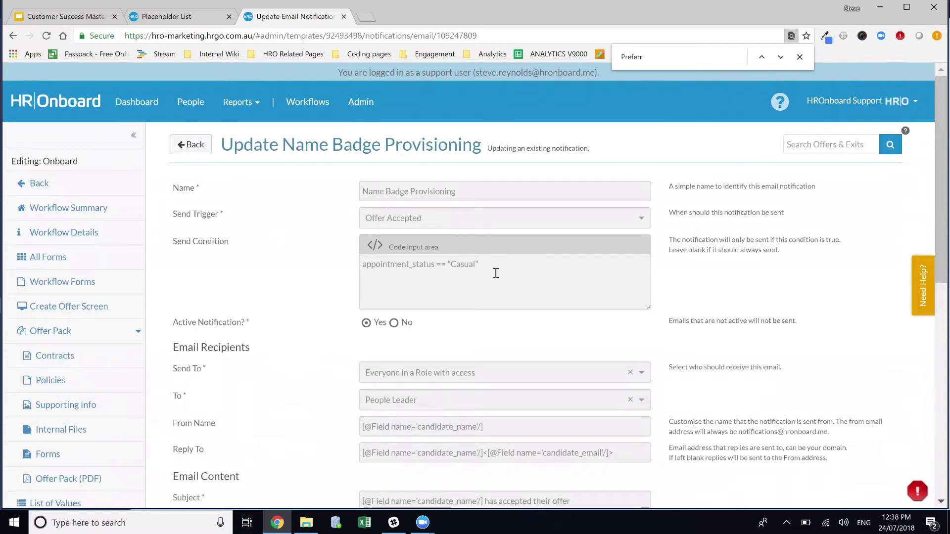
left_click(496, 275)
key("ctrl+a")
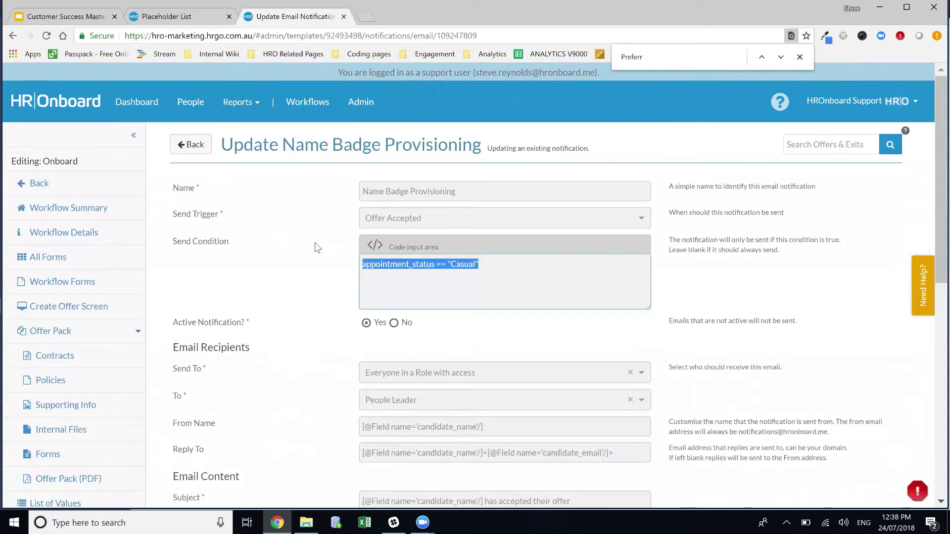
scroll(544, 322, "down", 3)
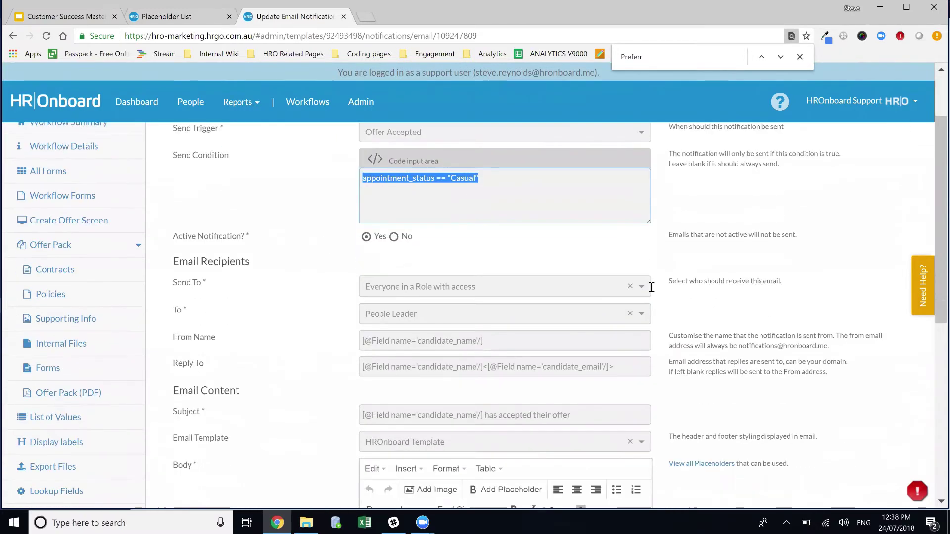
scroll(479, 388, "down", 2)
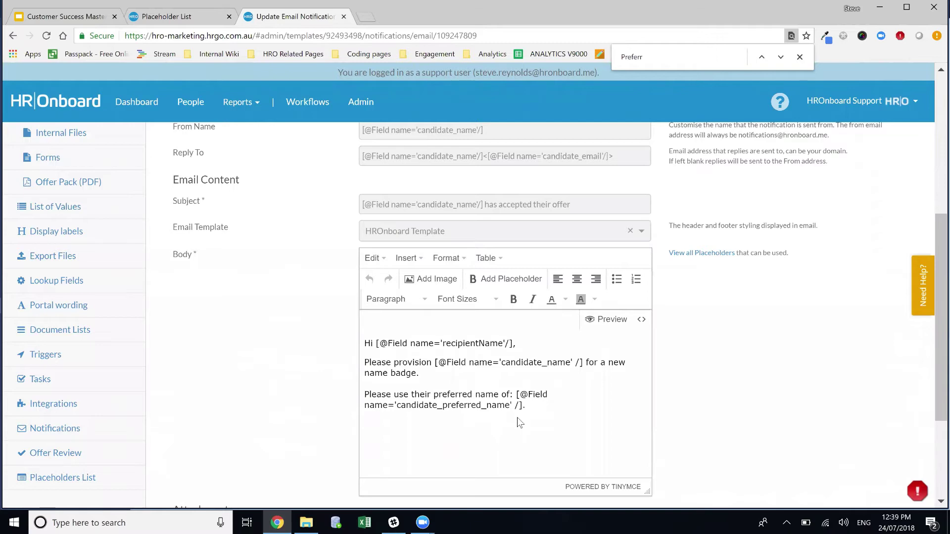
scroll(569, 426, "up", 4)
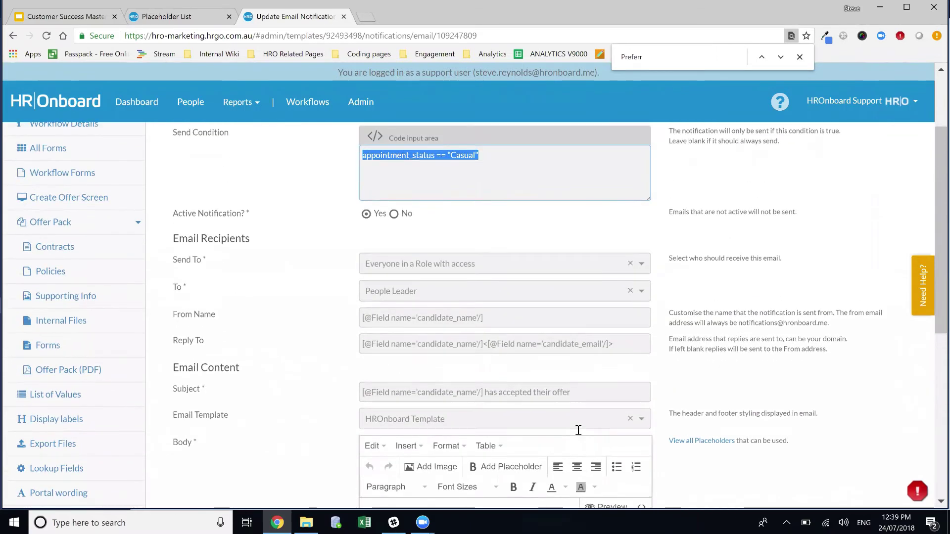
scroll(578, 430, "up", 2)
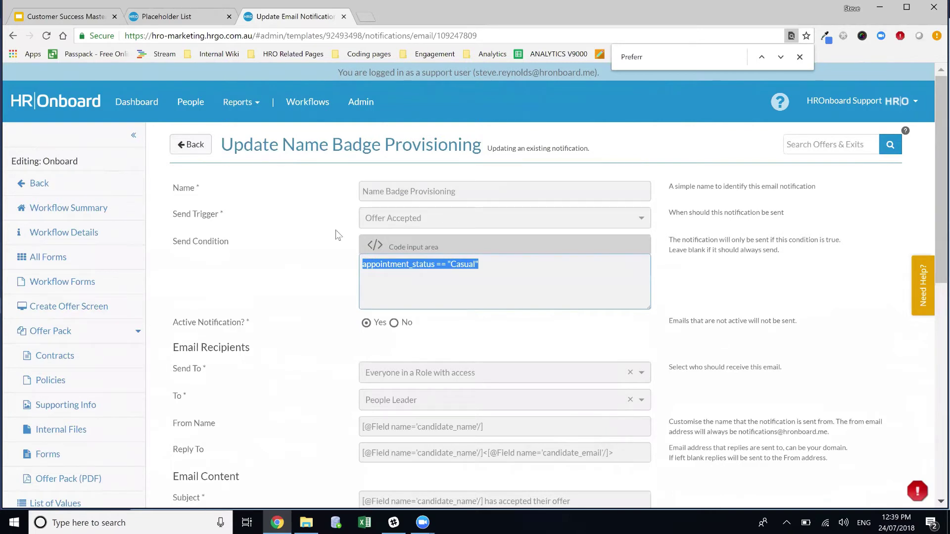
Step: Go back twice to the Notifications list, now showing 8 back office notifications
left_click(193, 144)
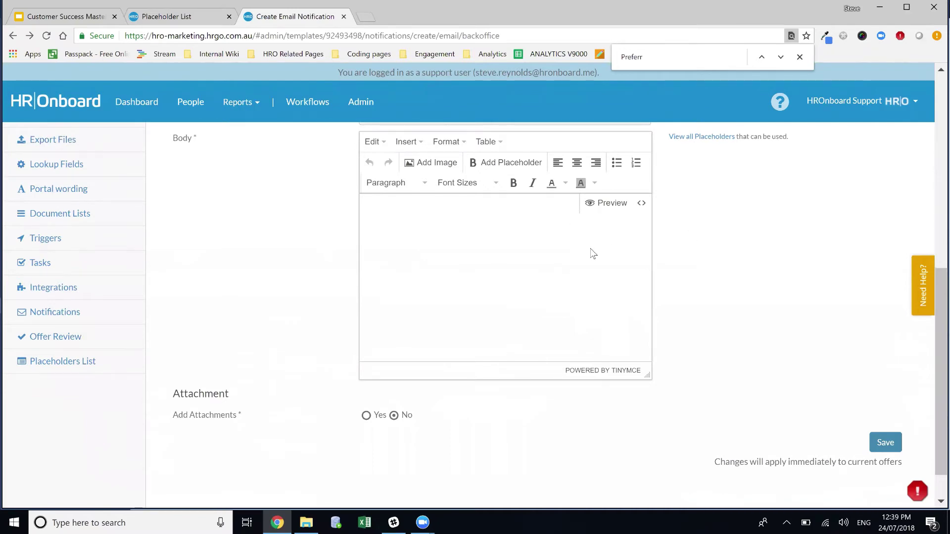
scroll(592, 252, "up", 2)
scroll(241, 170, "up", 5)
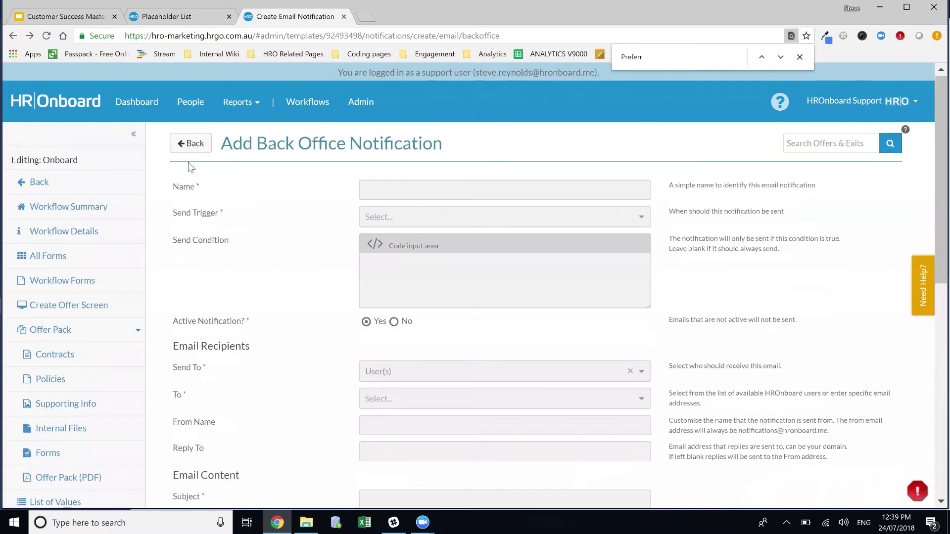
left_click(192, 144)
scroll(346, 292, "down", 1)
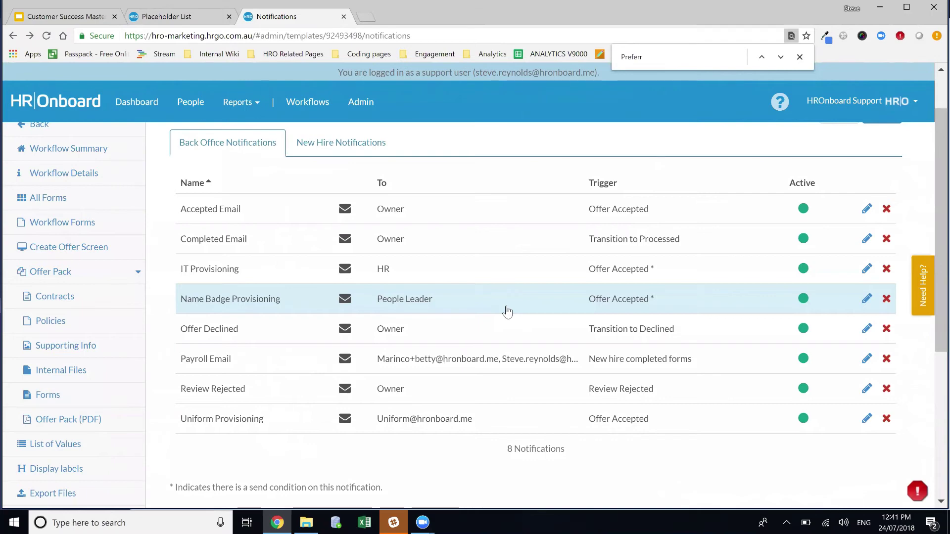
Step: Switch to the workflow's Tasks list showing its 4 tasks
scroll(74, 305, "down", 3)
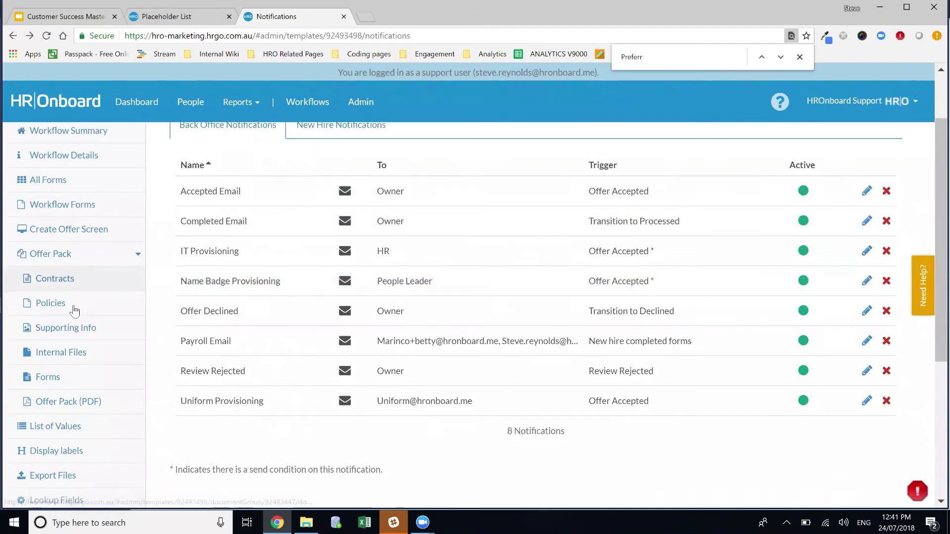
left_click(69, 442)
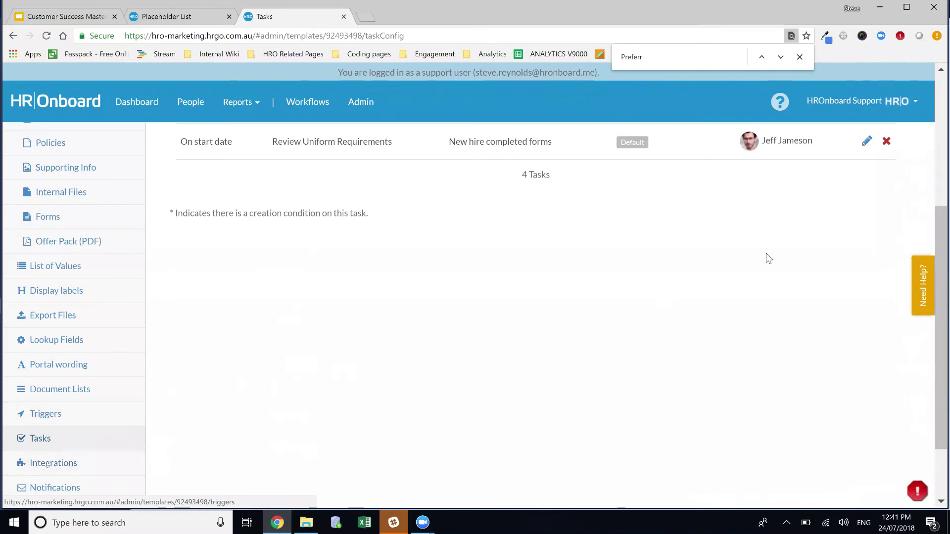
Step: Open the Help Center, collapse Notification Management, and expand then collapse Task Management
left_click(923, 287)
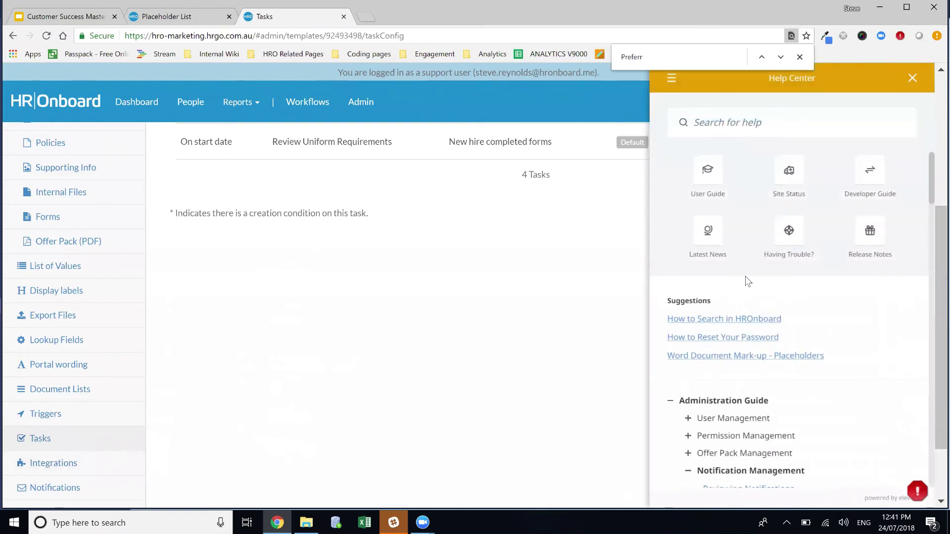
scroll(671, 409, "down", 4)
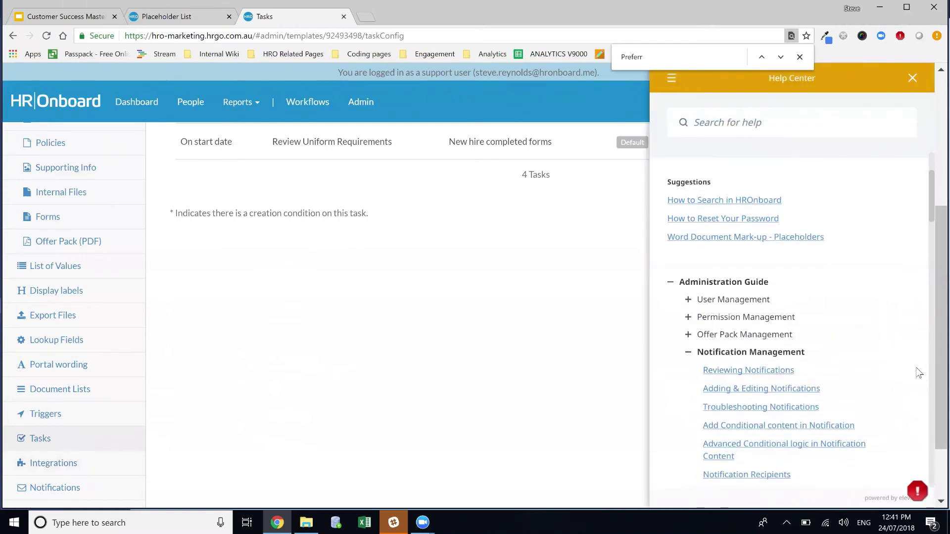
left_click(688, 294)
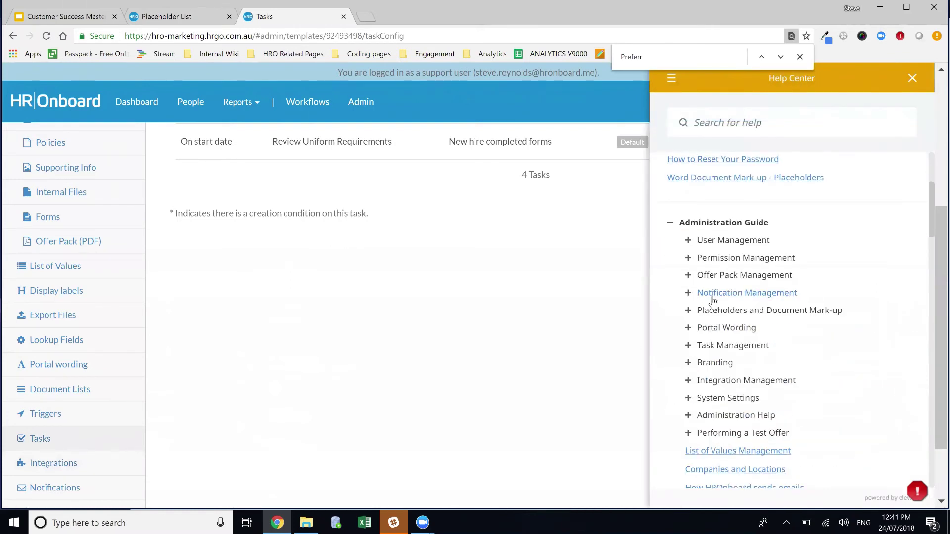
left_click(689, 348)
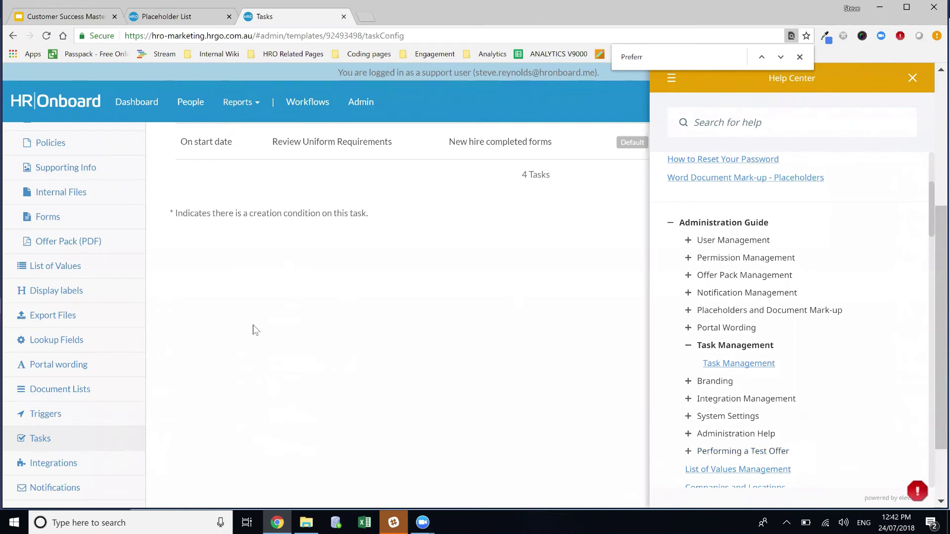
scroll(335, 303, "up", 2)
scroll(337, 303, "up", 2)
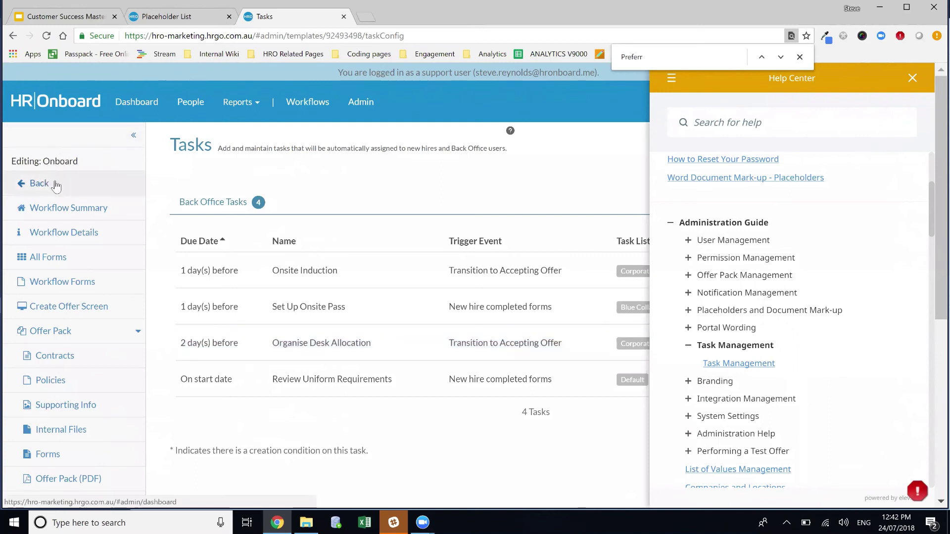
left_click(690, 349)
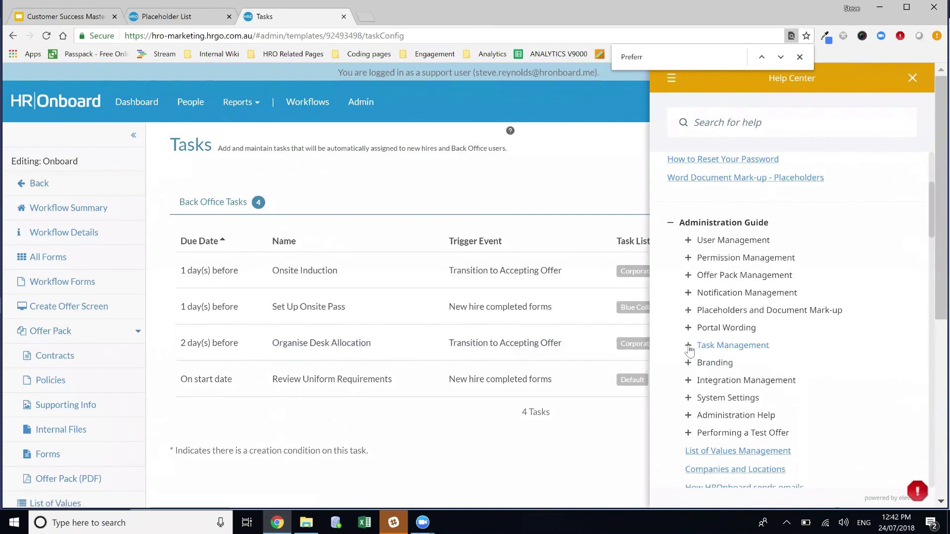